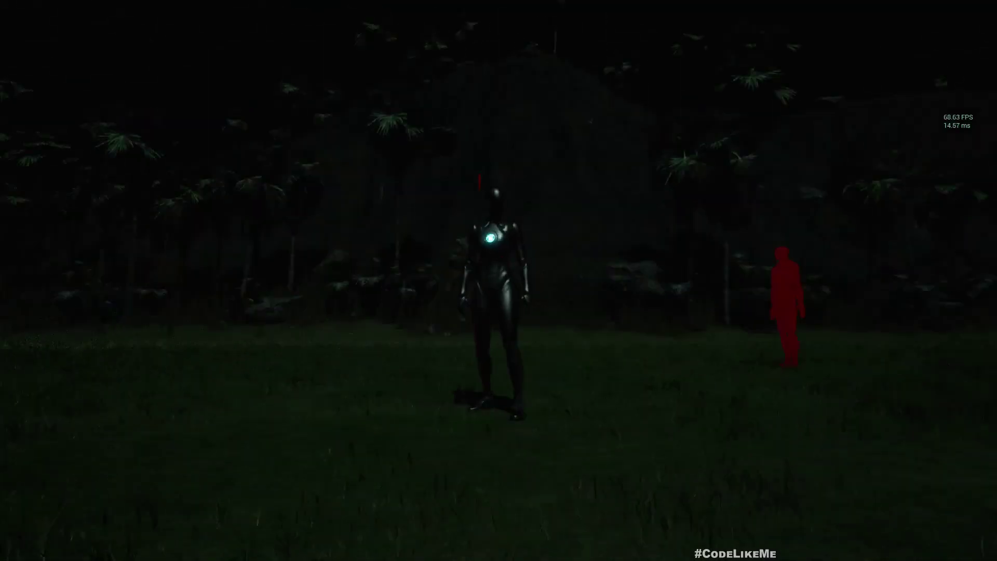
Step: Walk the character around the running level to examine the lighting from night to daylight, and end the play session
key(w)
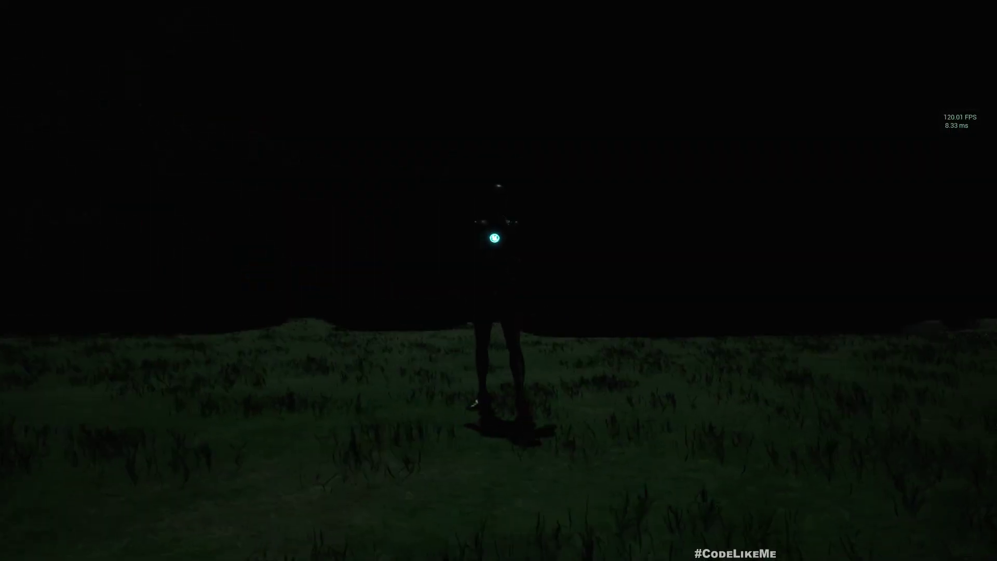
key(d)
key(w)
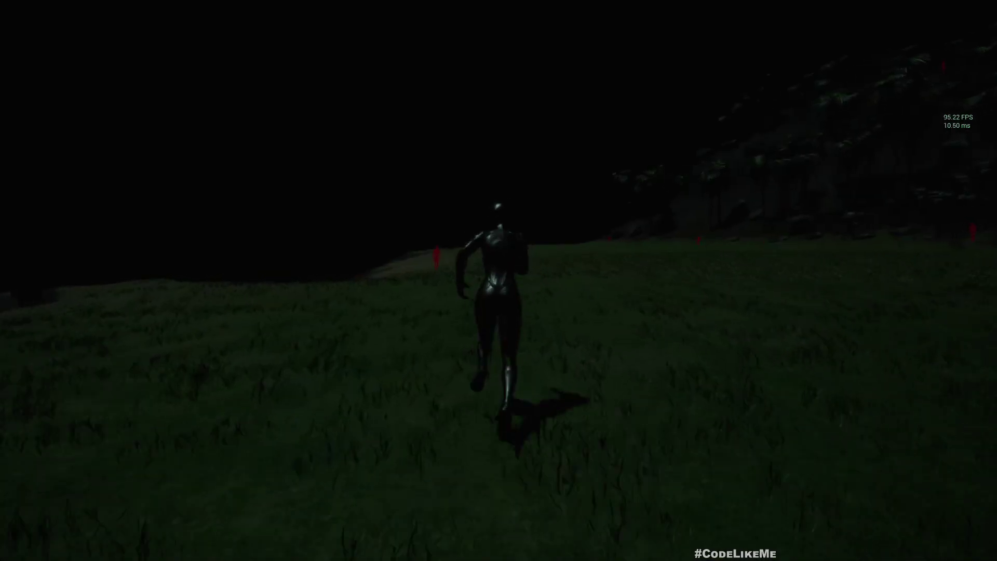
key(a)
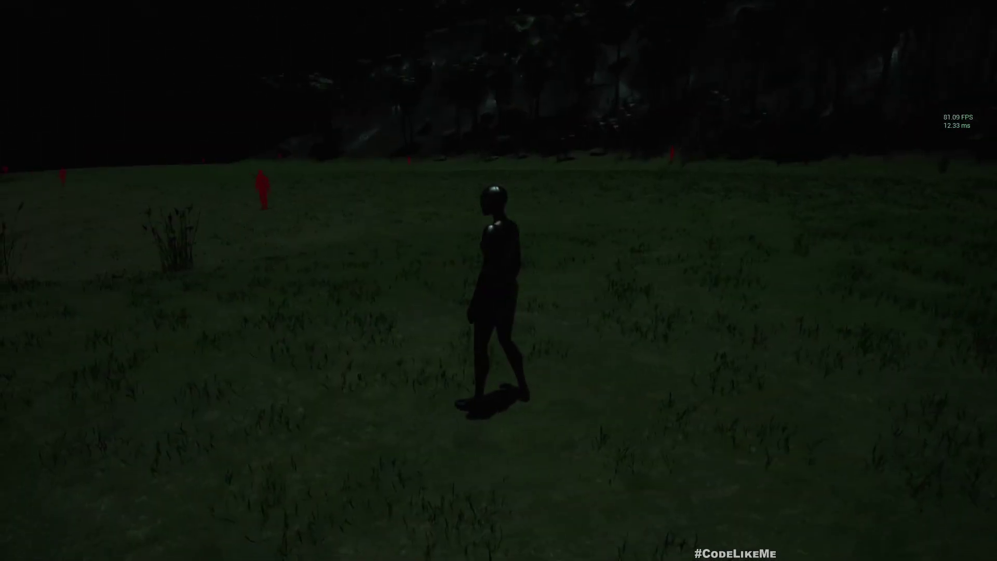
key(w)
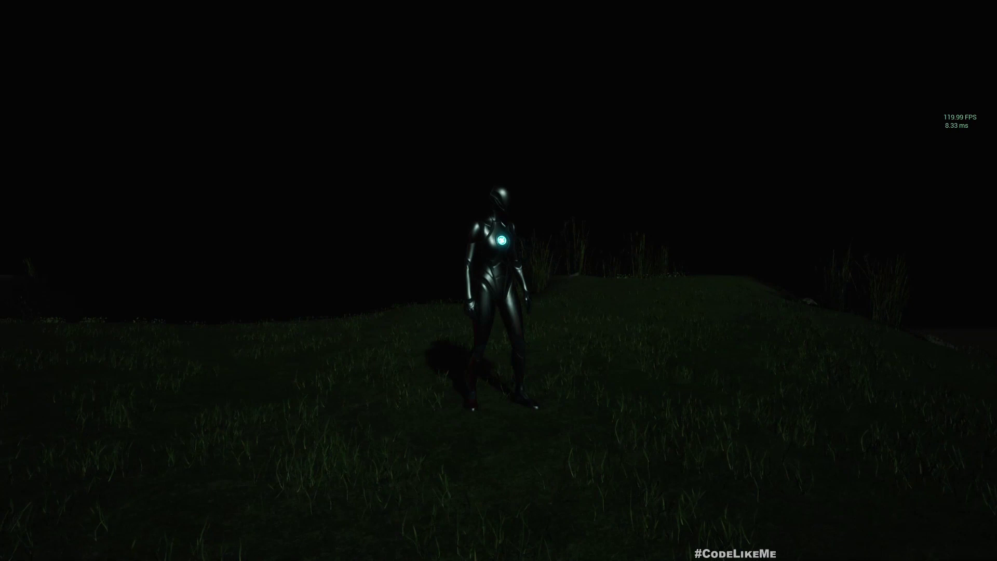
key(w)
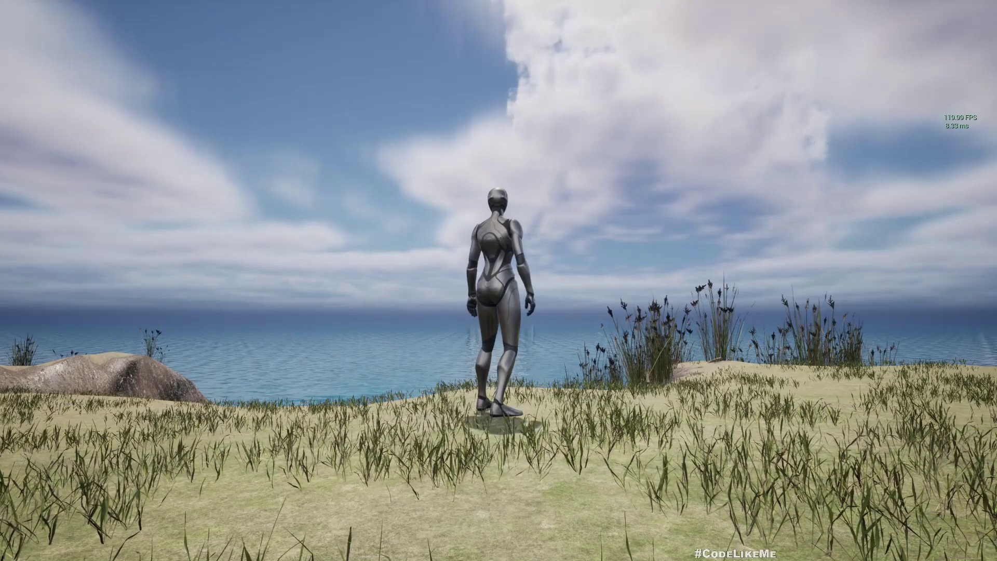
key(Escape)
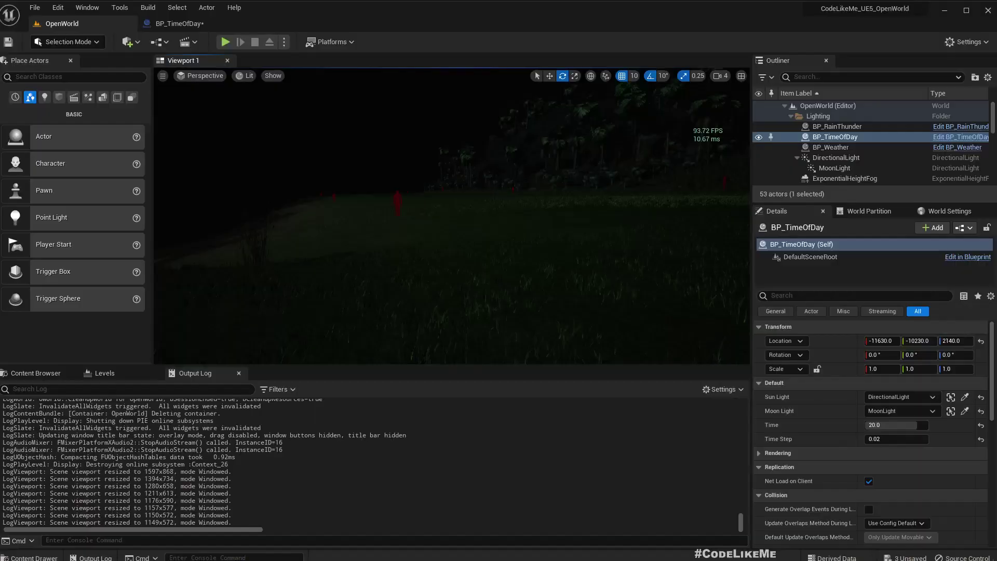
Step: Set the Time of BP_TimeOfDay to 10 and look at the daylight sky over the sea
click(830, 147)
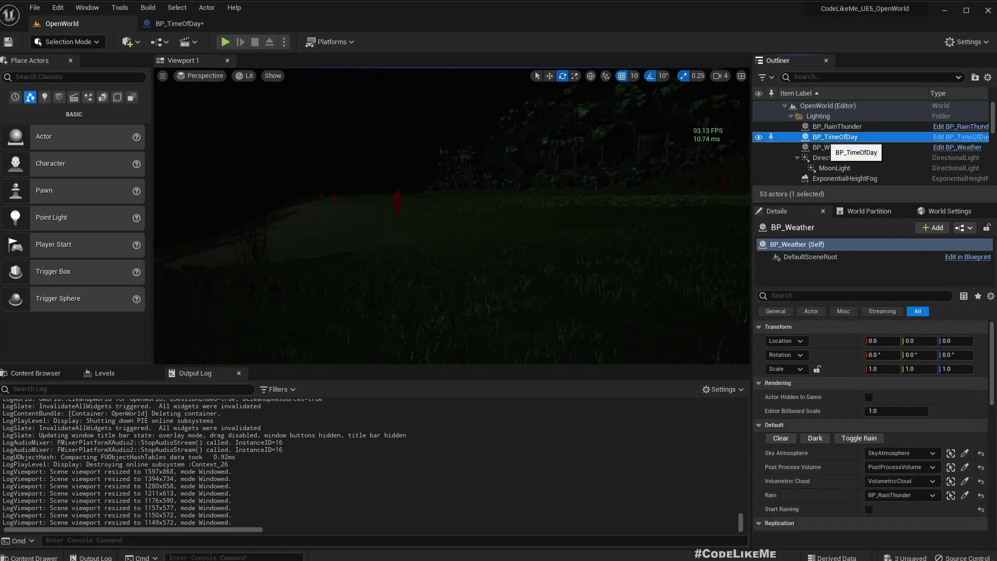
click(834, 137)
click(890, 424)
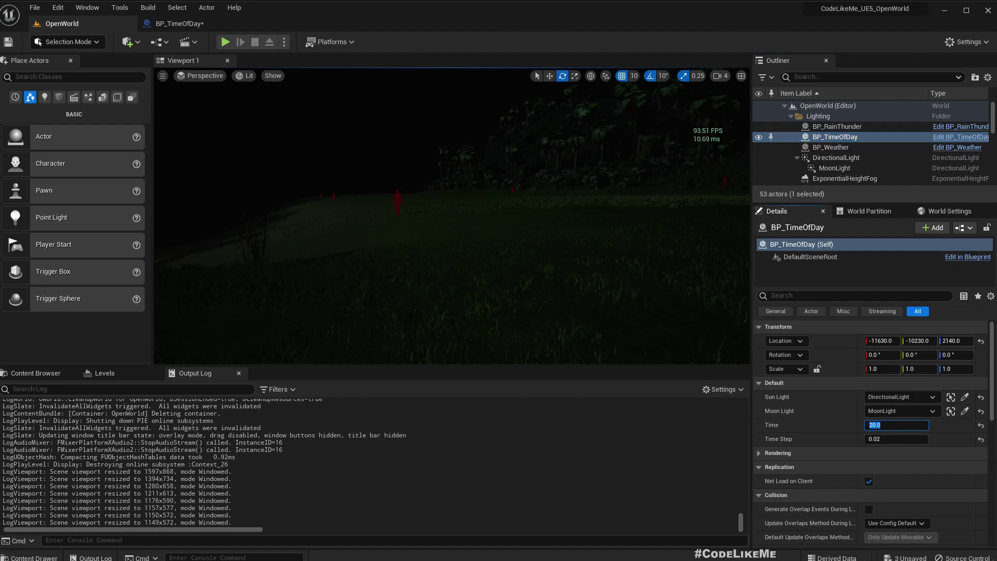
text(10)
key(Return)
right_drag(451, 215, 385, 207)
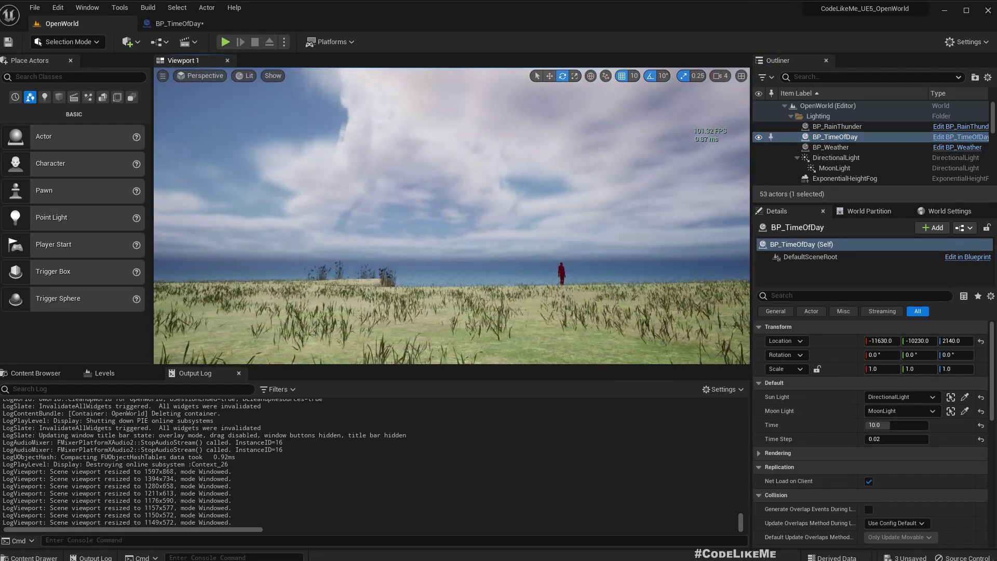
Step: Preview the morning lighting by setting the BP_TimeOfDay Time to 7, followed by 6
click(901, 426)
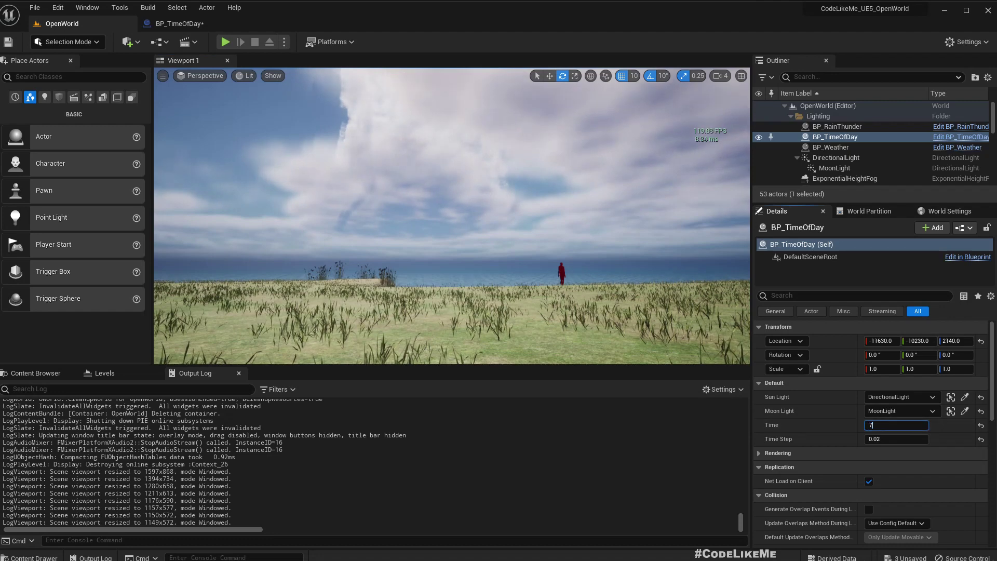
text(7)
key(Return)
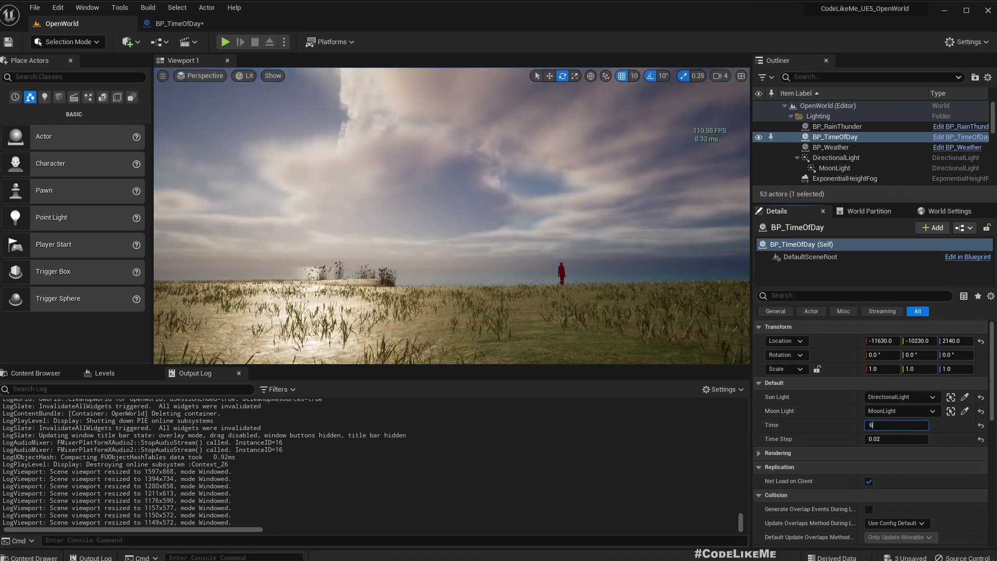
key(Return)
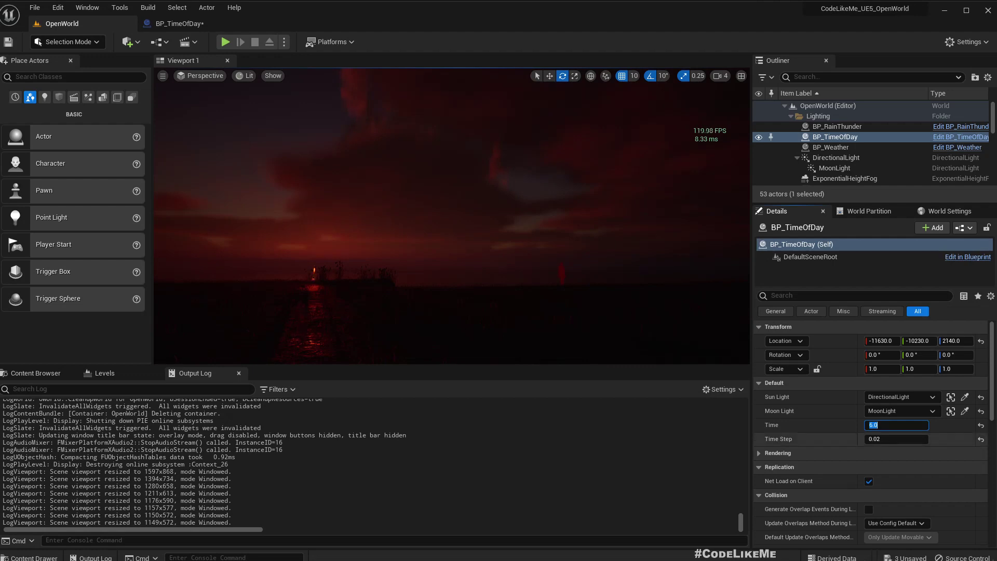
Step: Preview the afternoon and dusk lighting by setting the BP_TimeOfDay Time to 15, followed by 18
text(15)
key(Return)
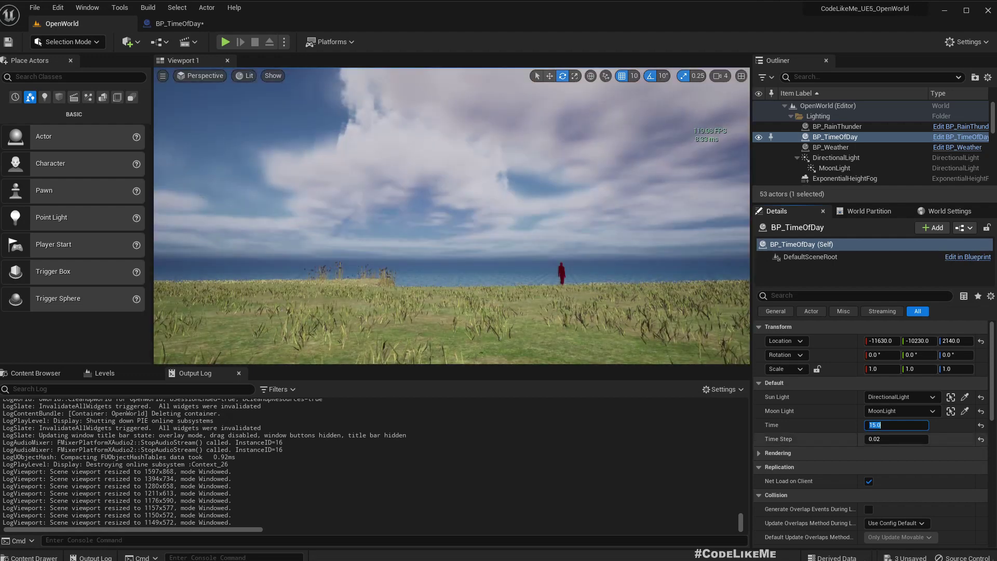
text(18)
key(Return)
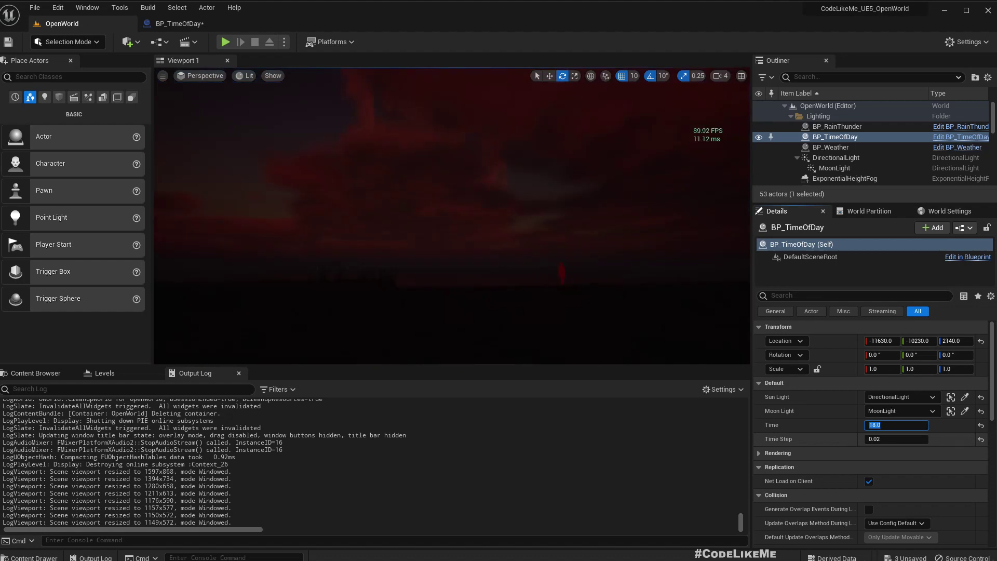
Step: Set the BP_TimeOfDay Time to 20 and look around the night scene toward the palm trees
text(20)
key(Return)
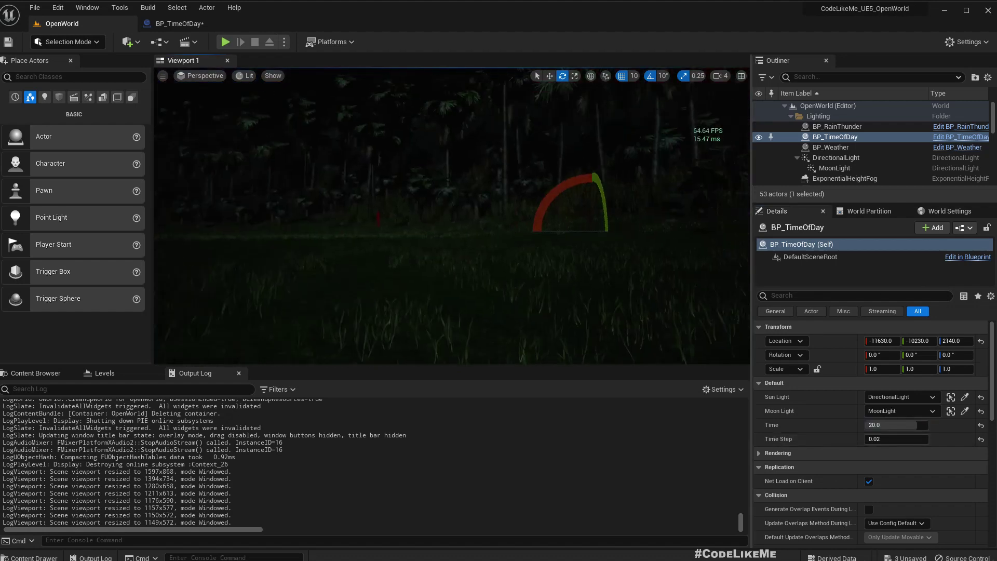
right_drag(452, 215, 521, 195)
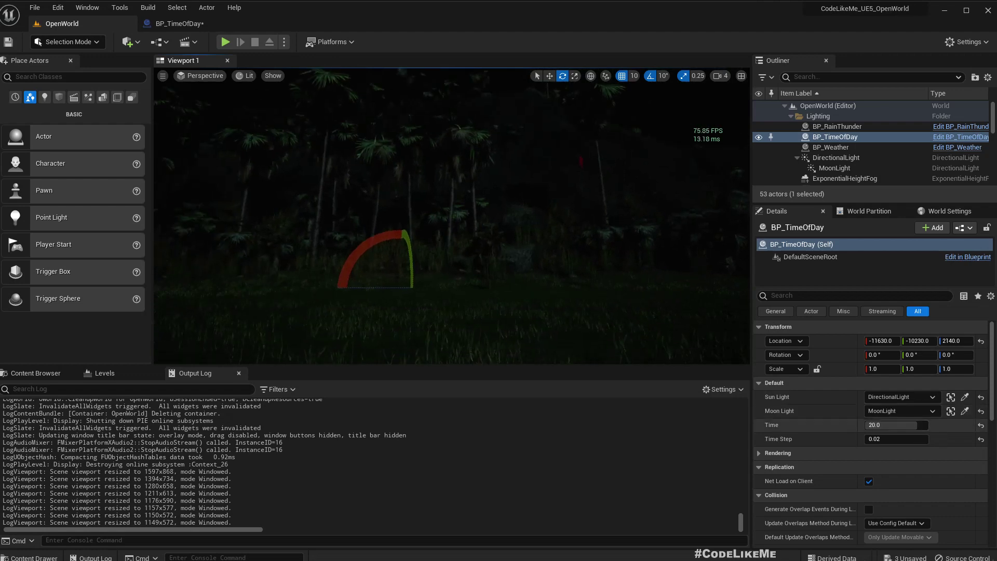
mouse_move(901, 425)
mouse_down()
mouse_move(922, 426)
mouse_move(866, 426)
mouse_move(897, 425)
mouse_up()
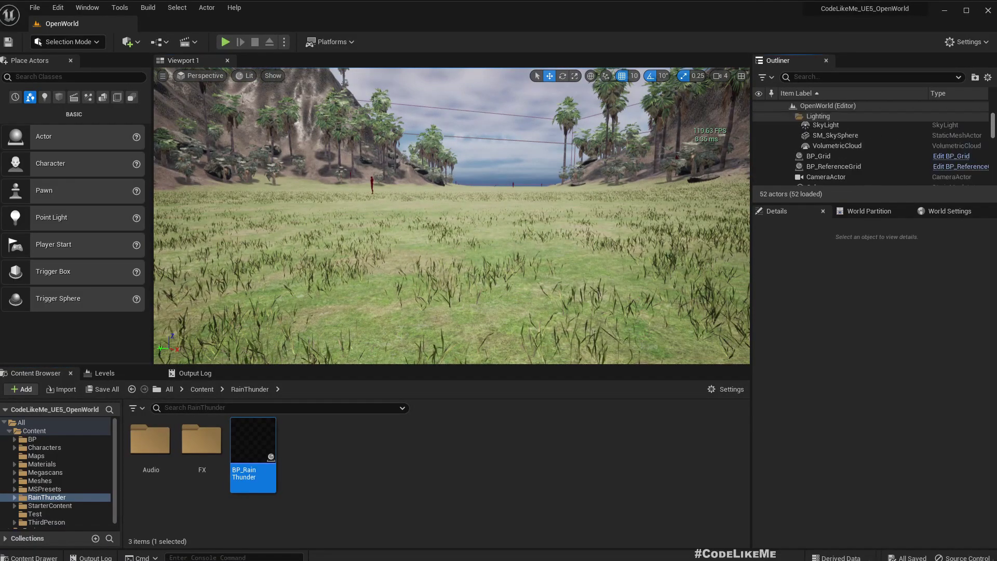
Step: Select the BP_TimeOfDay actor, set its Time to 8, and inspect the morning sky and clouds
click(859, 137)
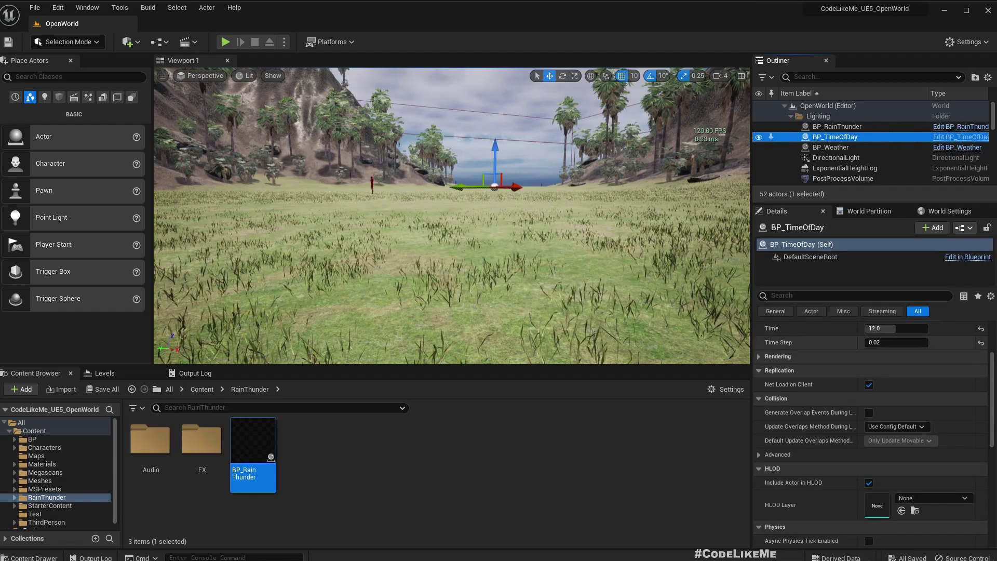
click(895, 328)
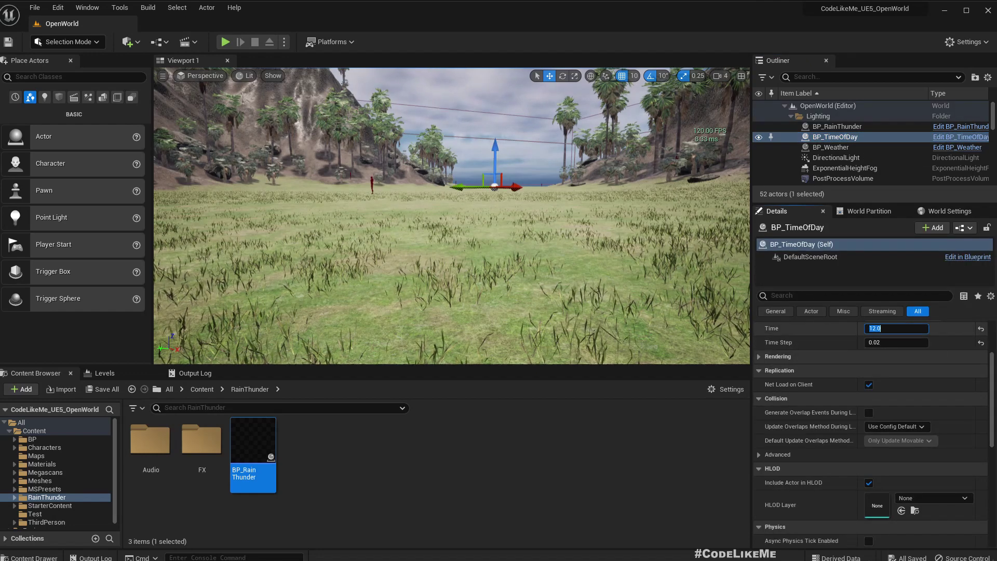
key(Return)
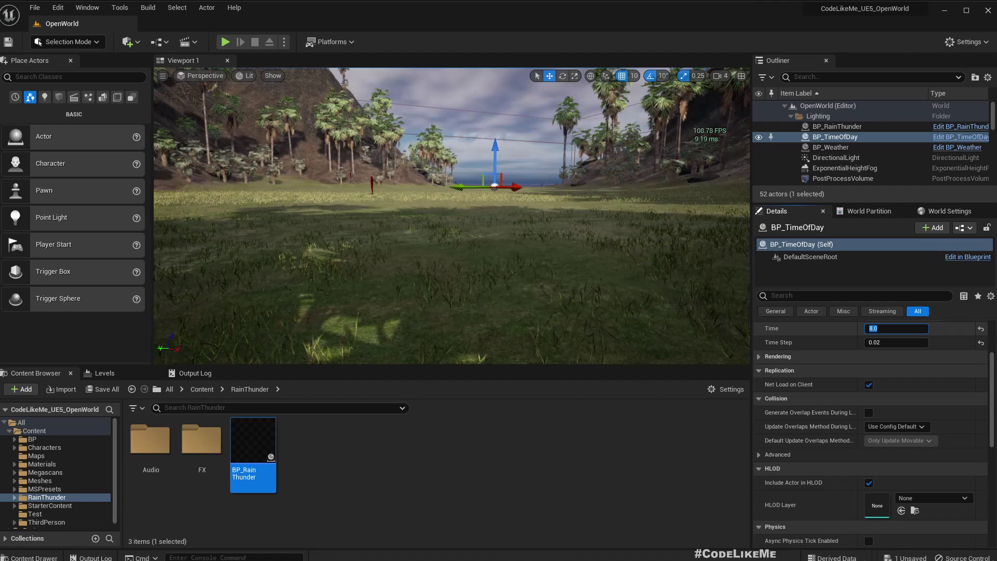
right_drag(452, 215, 483, 135)
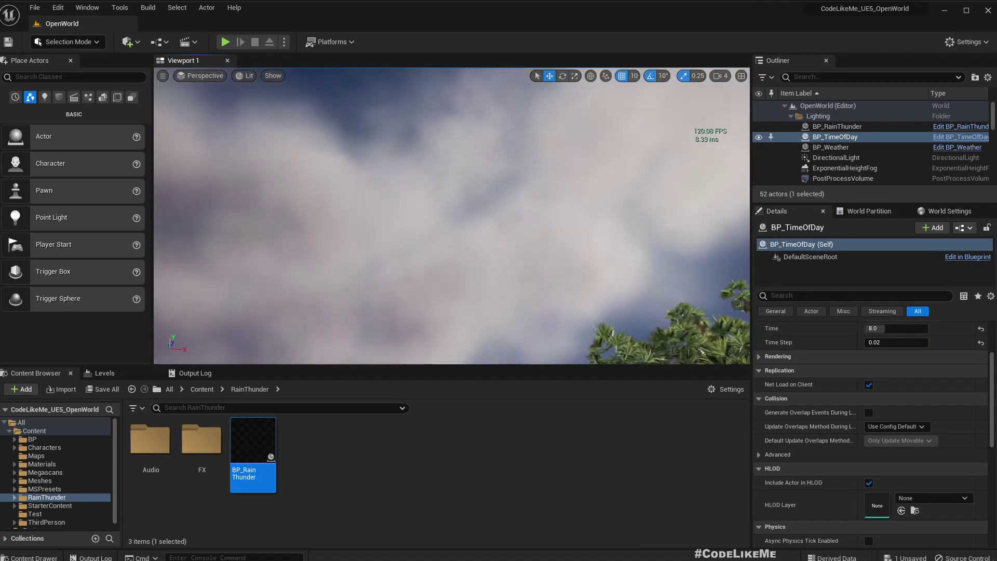
right_drag(436, 172, 436, 223)
Step: Scrub the BP_TimeOfDay Time up to about 12, then set it to 6.272
mouse_move(897, 329)
mouse_down()
mouse_move(927, 329)
mouse_move(917, 330)
mouse_up()
right_drag(519, 208, 374, 265)
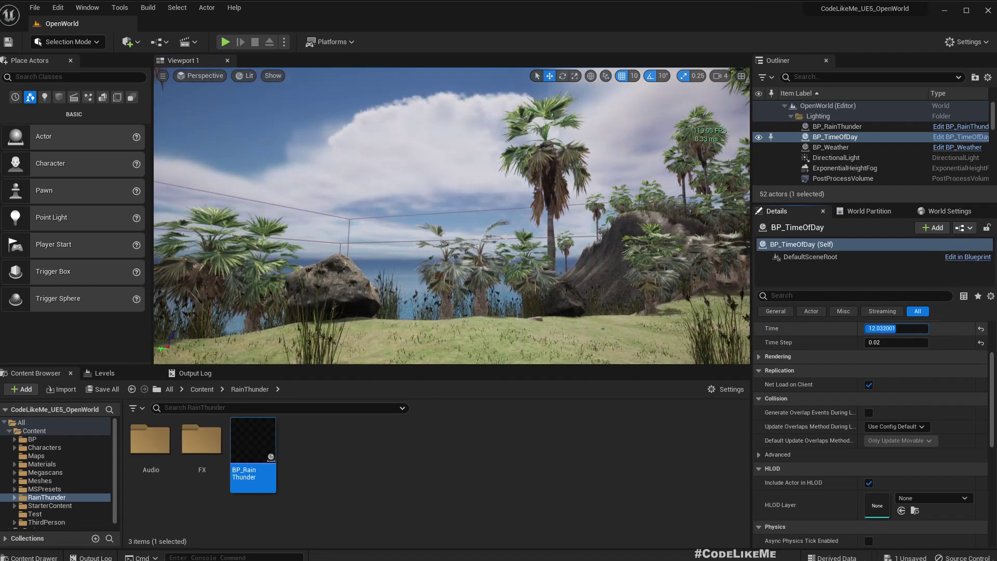
text(6.272)
key(Return)
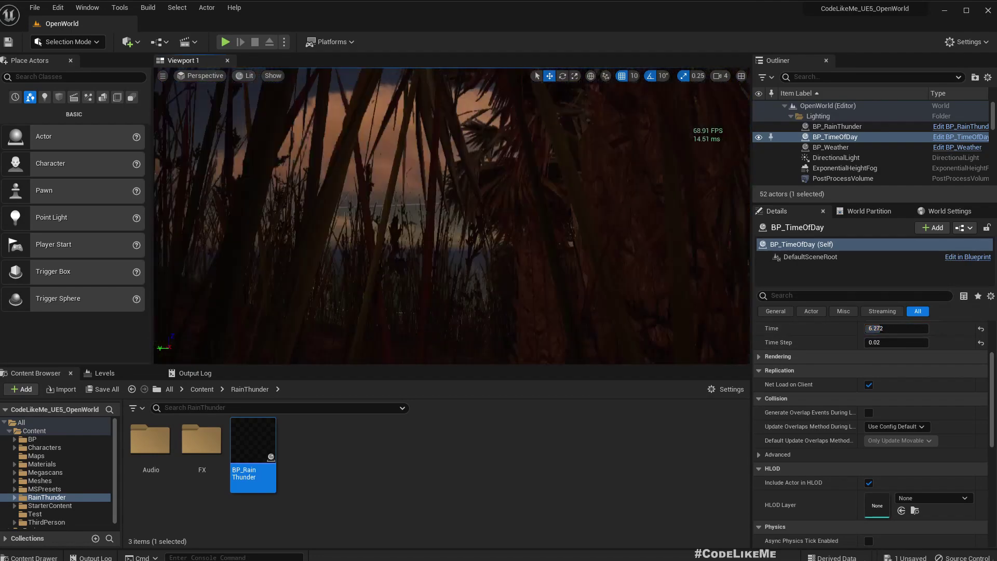
Step: Compare the coast lighting at Time 7.616 and 9.344, return to 6.272, and view the low sun over the sea
right_drag(452, 223, 451, 203)
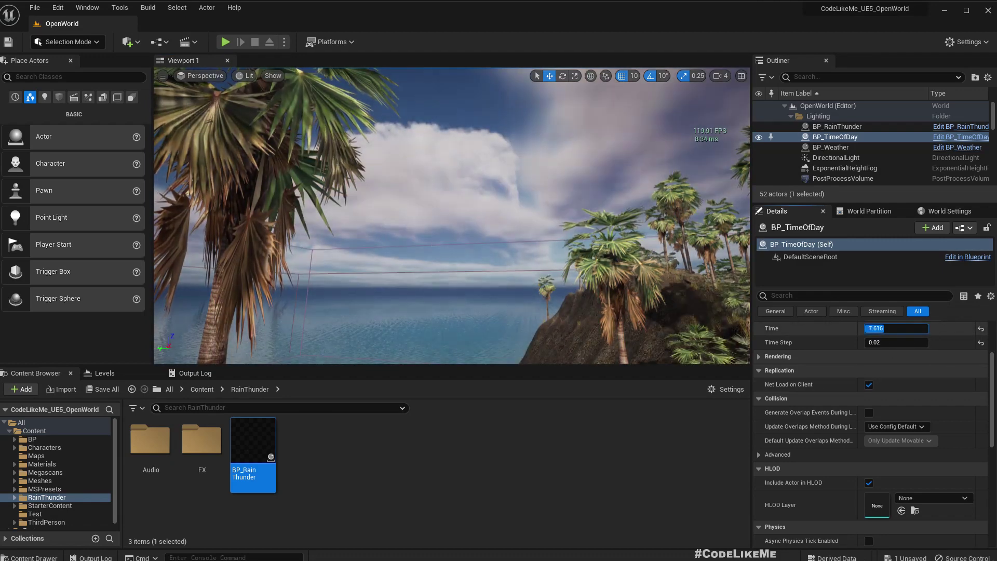
right_drag(452, 223, 467, 200)
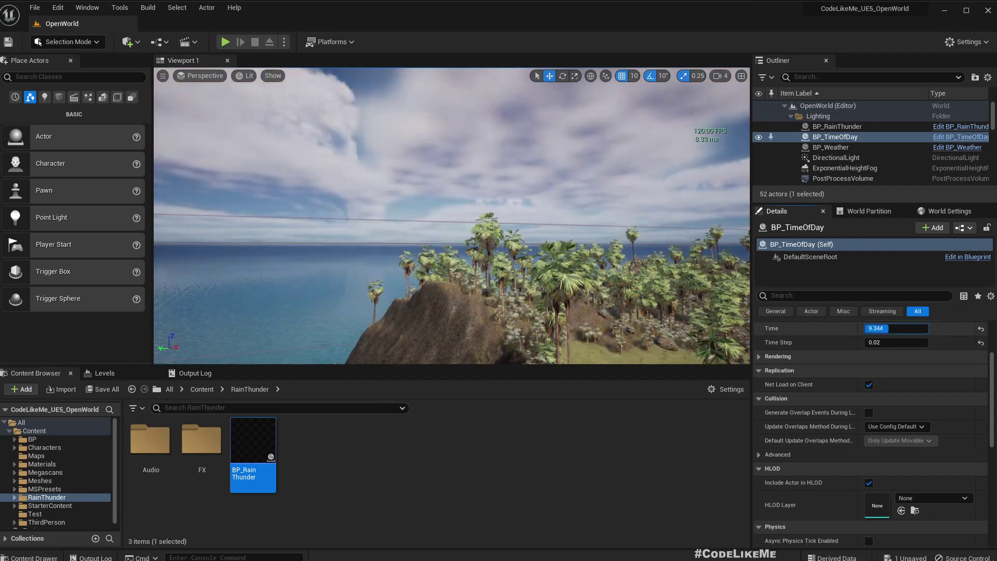
key(Return)
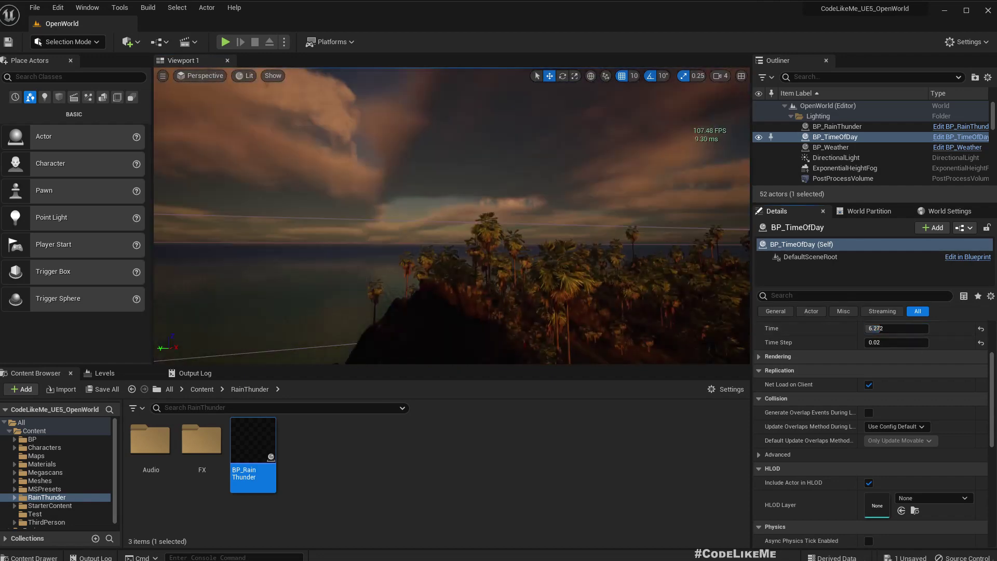
right_drag(452, 215, 447, 237)
key(w)
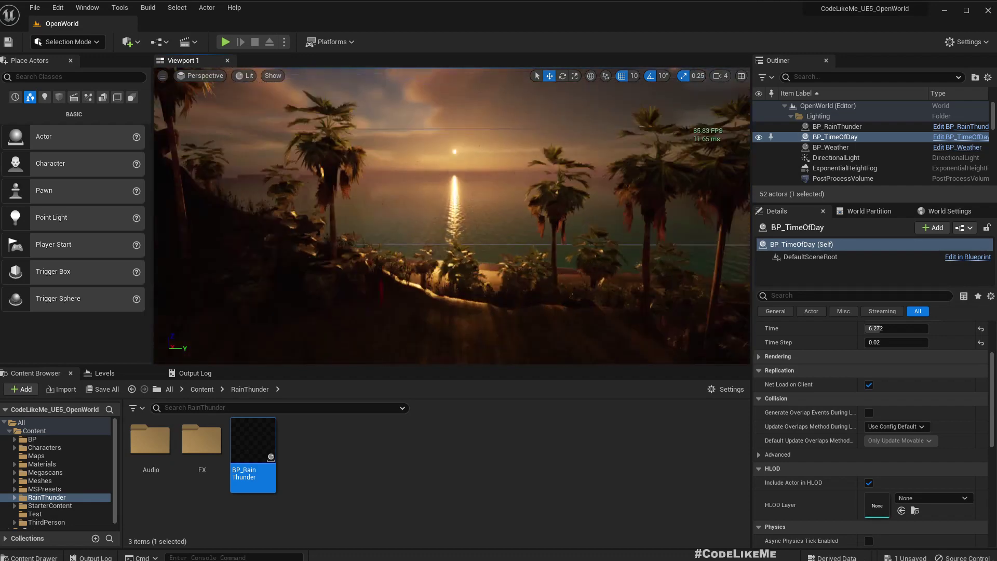
key(w)
right_drag(451, 215, 453, 192)
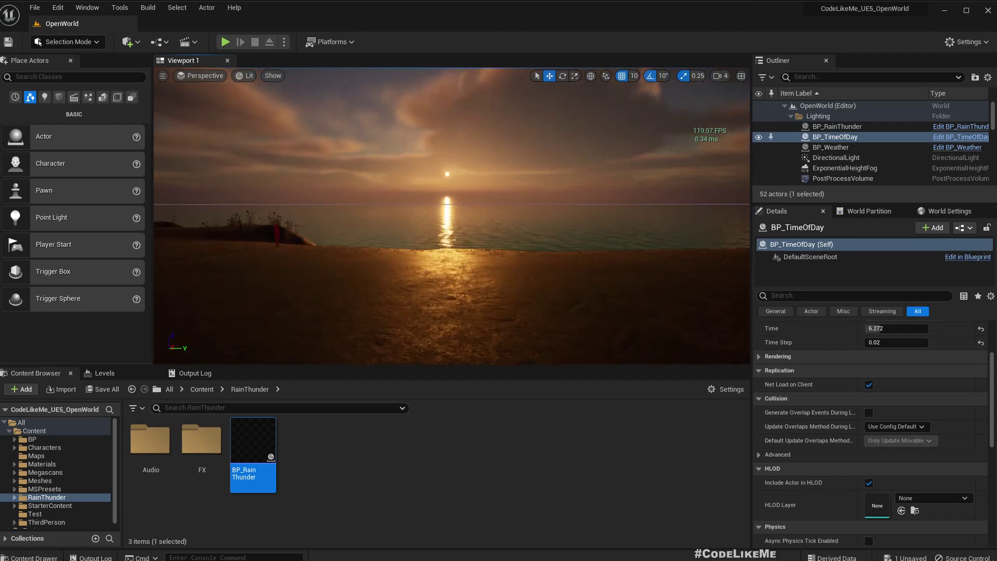
Step: Scrub the BP_TimeOfDay Time through 8.768 to about 12.03, then set it to 6
click(894, 328)
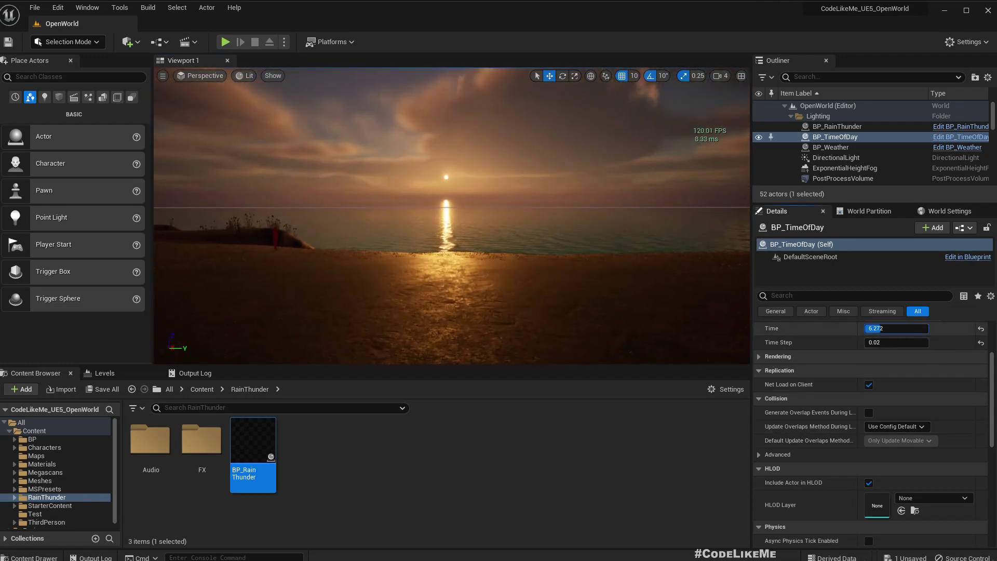
mouse_move(894, 329)
mouse_down()
mouse_move(937, 328)
mouse_move(887, 328)
mouse_up()
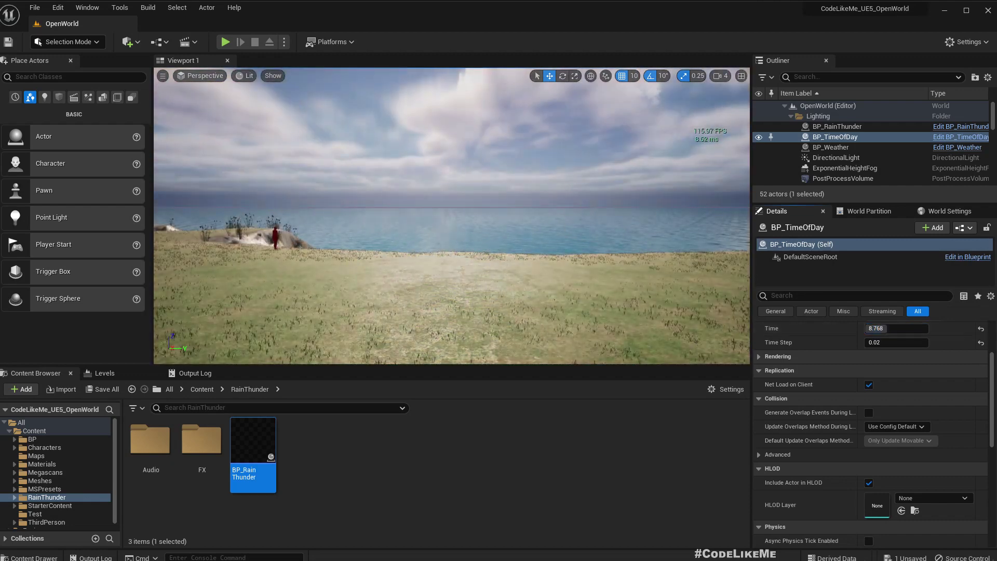
right_drag(623, 291, 623, 229)
mouse_move(888, 328)
mouse_down()
mouse_move(915, 328)
mouse_move(904, 328)
mouse_up()
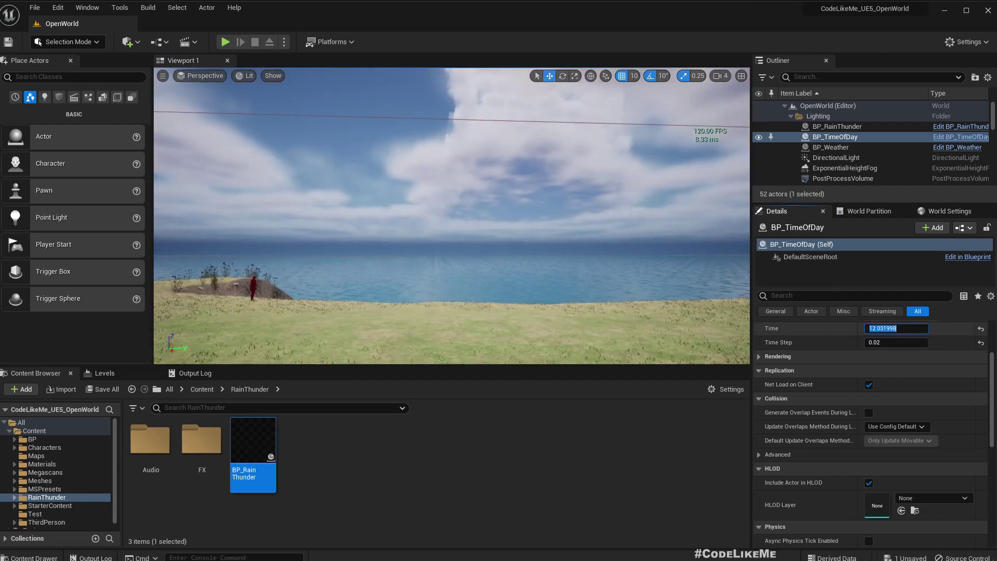
text(6)
key(Return)
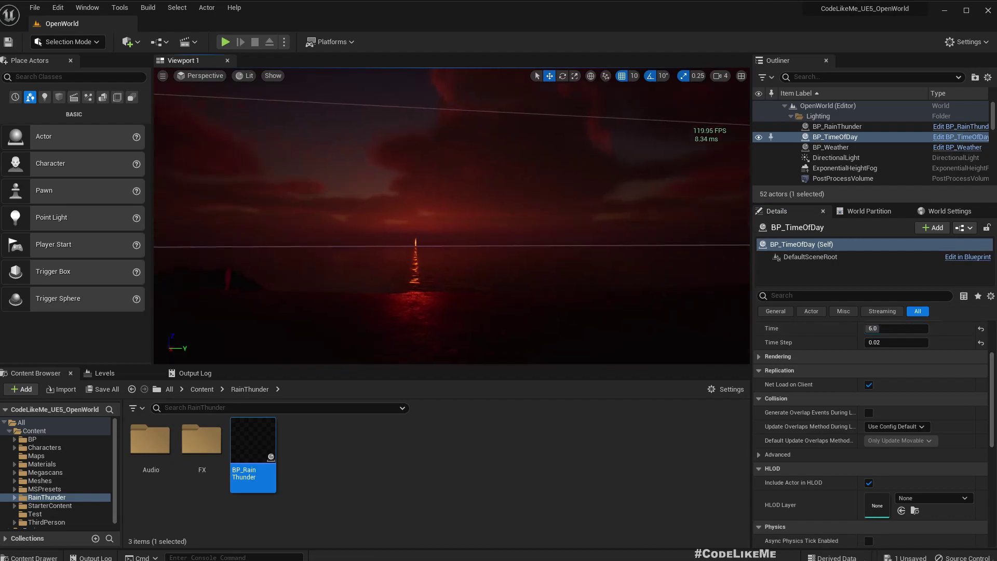
Step: Play the level full screen from sunrise, walk the character around to watch the lighting change, and end the play session
key(F11)
key(alt+p)
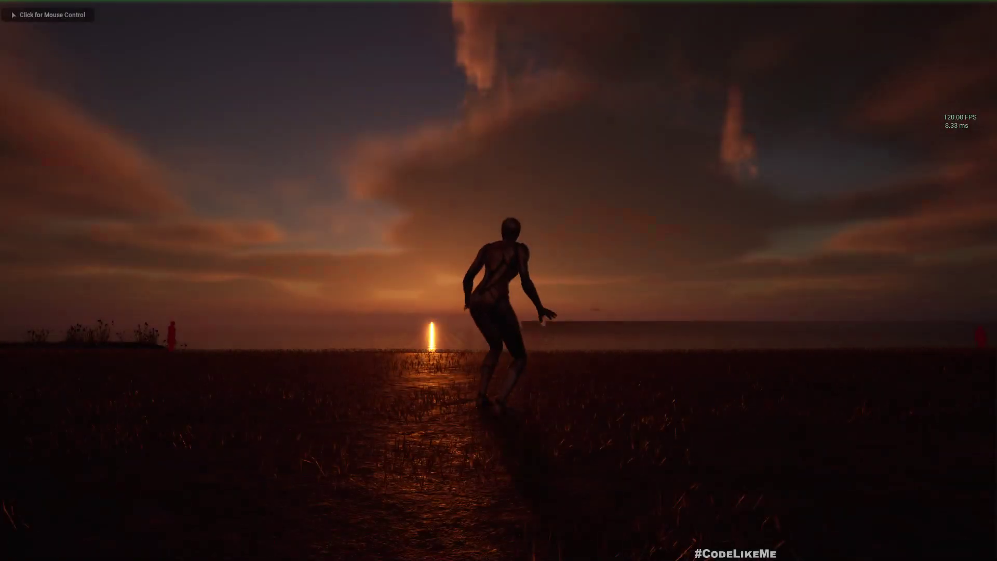
click(498, 280)
key(w)
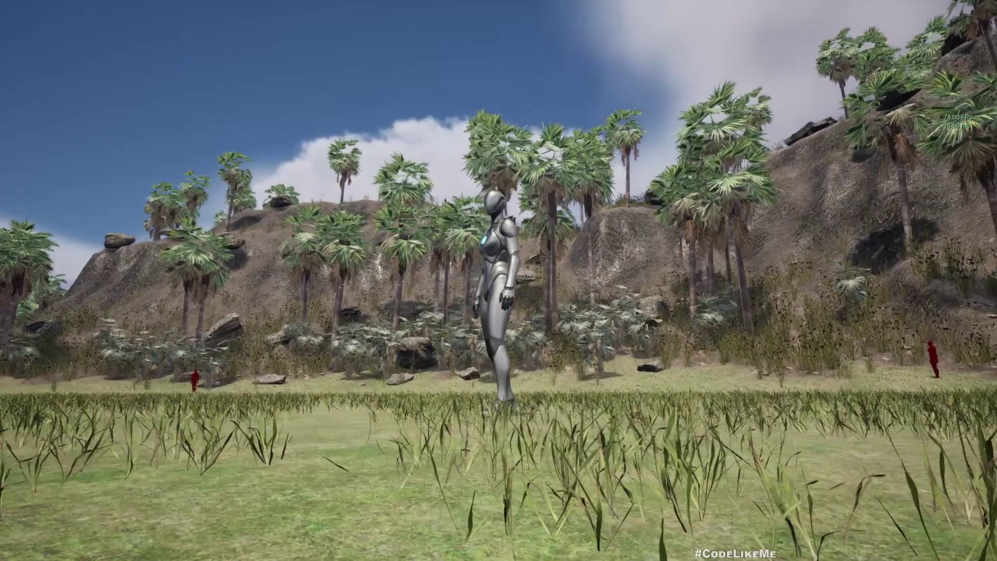
key(Escape)
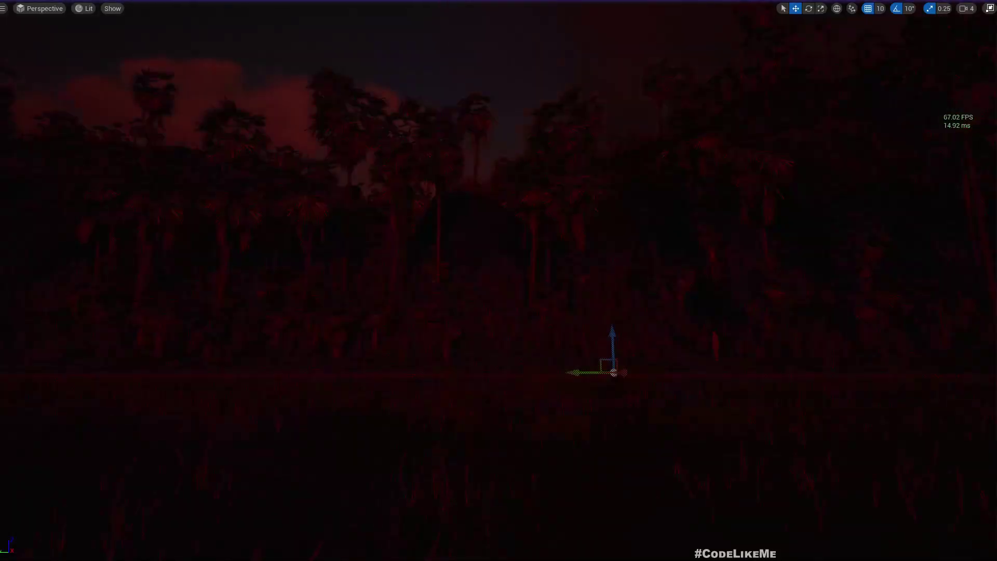
Step: Lower the BP_TimeOfDay Time through 3.12 to 2.16 to check the night coast, and raise it to 10.032
right_drag(498, 280, 810, 312)
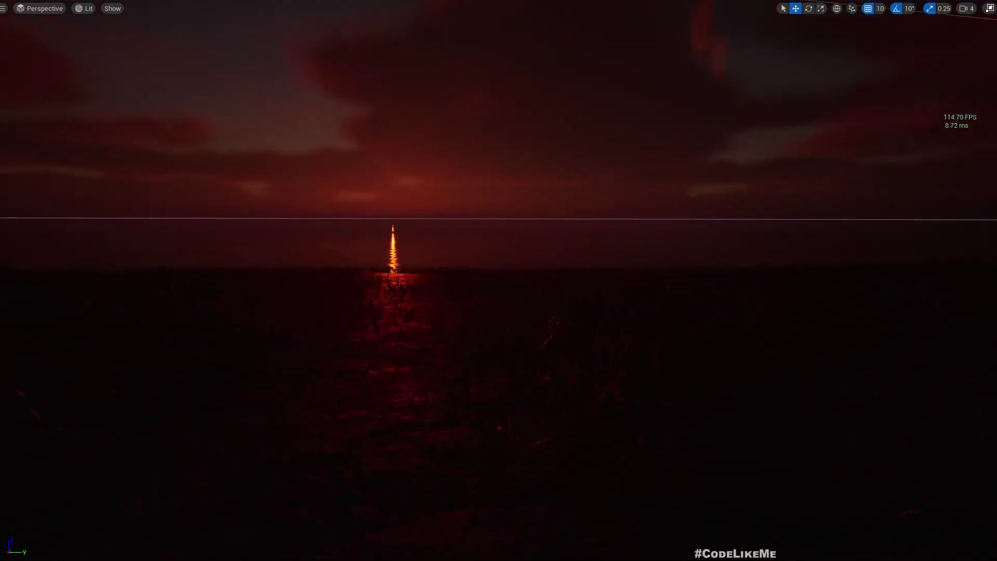
key(F11)
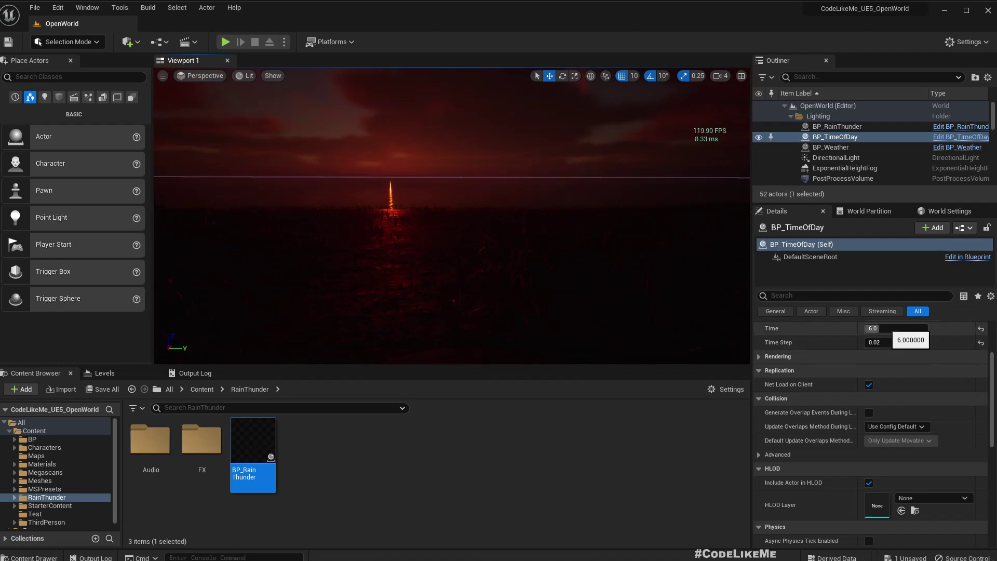
mouse_move(883, 328)
mouse_down()
mouse_move(906, 328)
mouse_move(865, 329)
mouse_up()
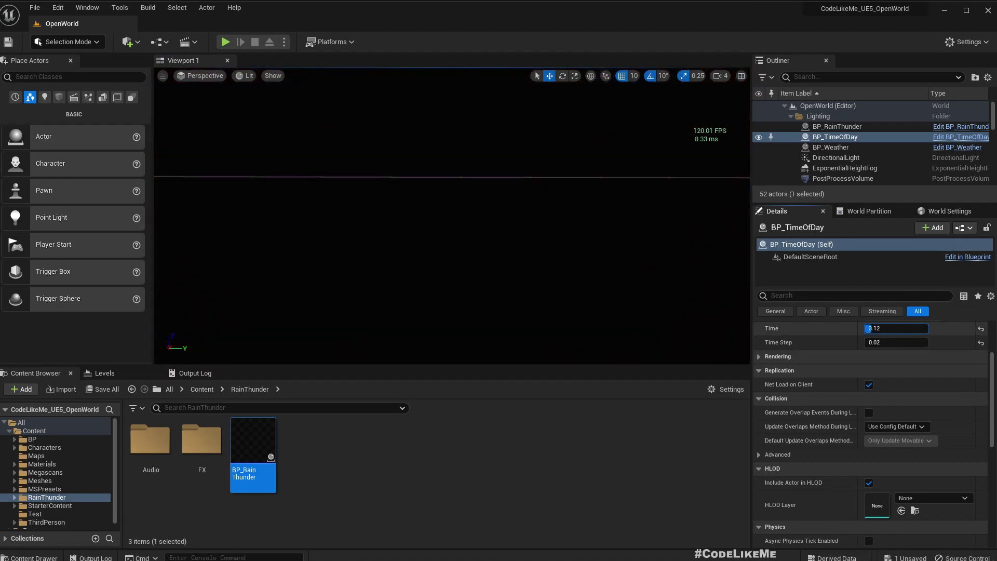
drag(870, 329, 870, 328)
right_drag(452, 216, 467, 189)
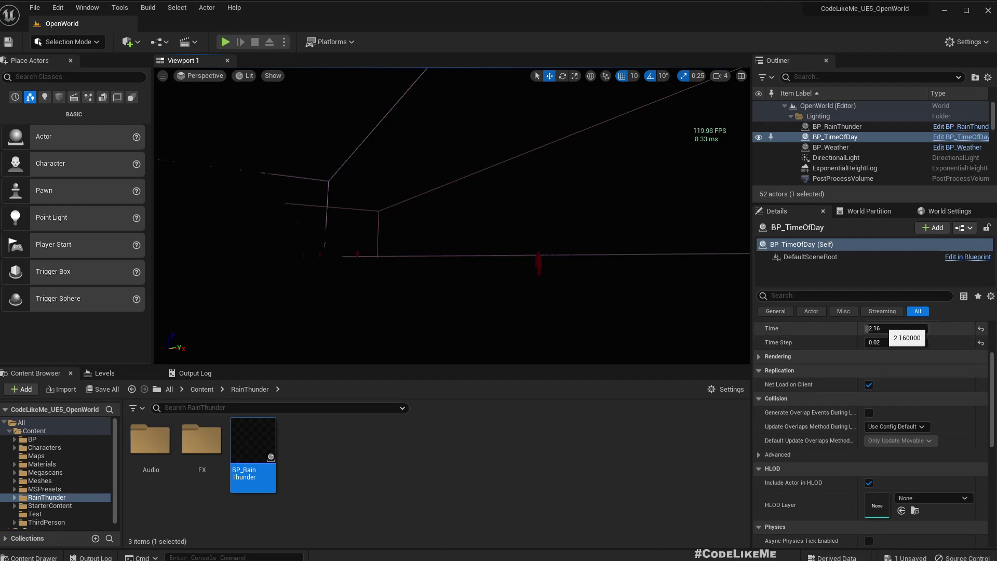
drag(878, 328, 896, 328)
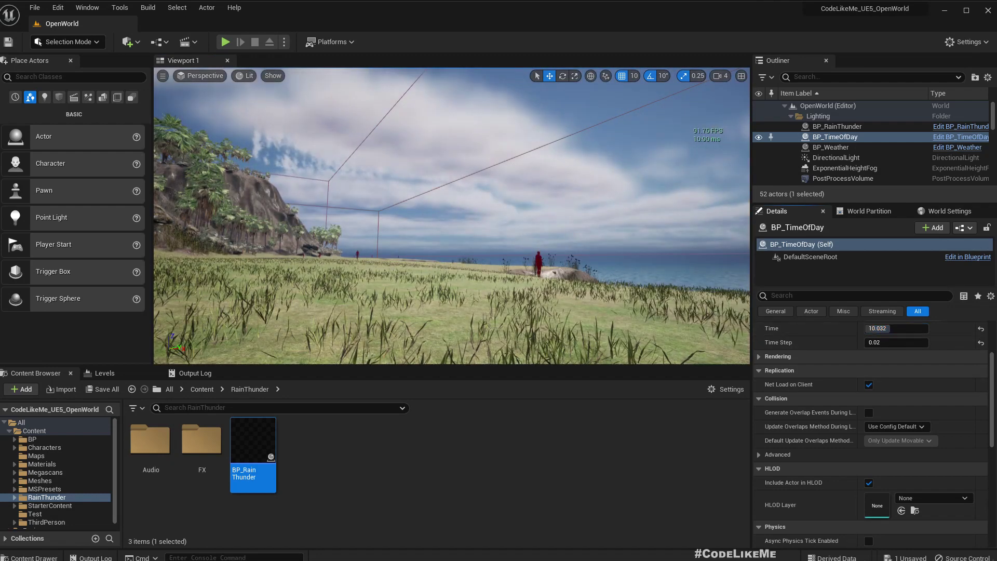
right_drag(571, 218, 680, 208)
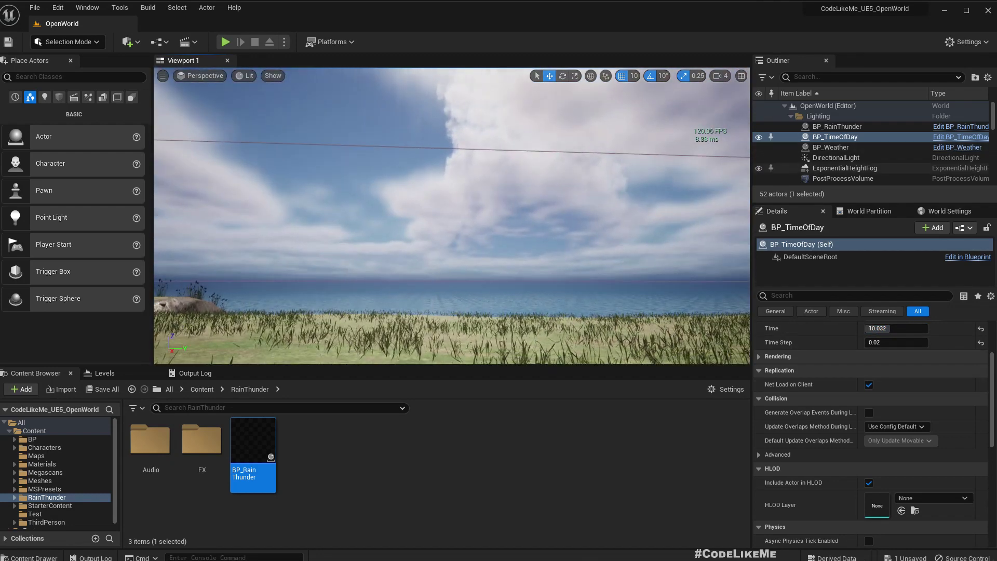
Step: Duplicate the DirectionalLight actor and rename the copy MoonLight
double_click(836, 157)
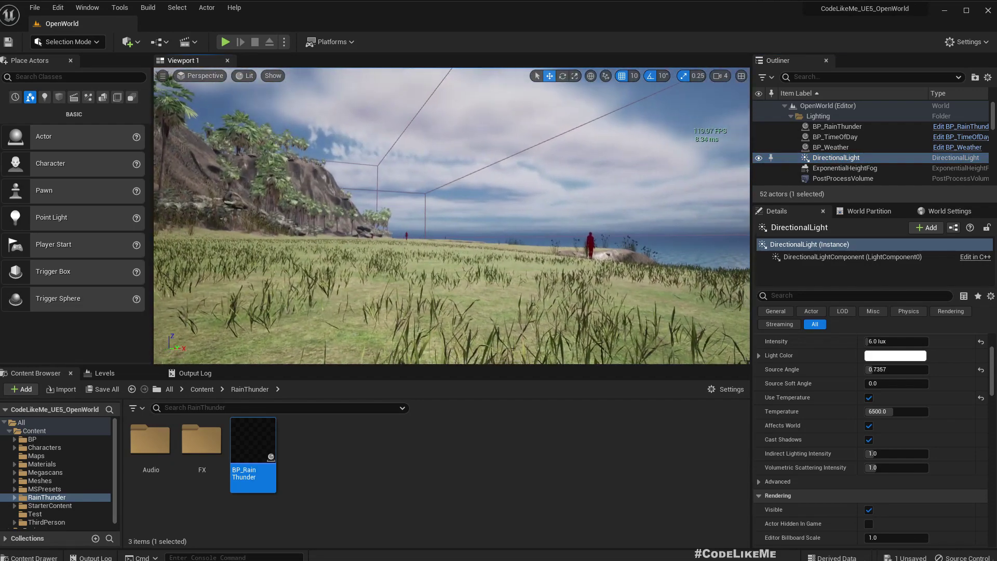
key(f)
key(e)
right_drag(452, 215, 452, 189)
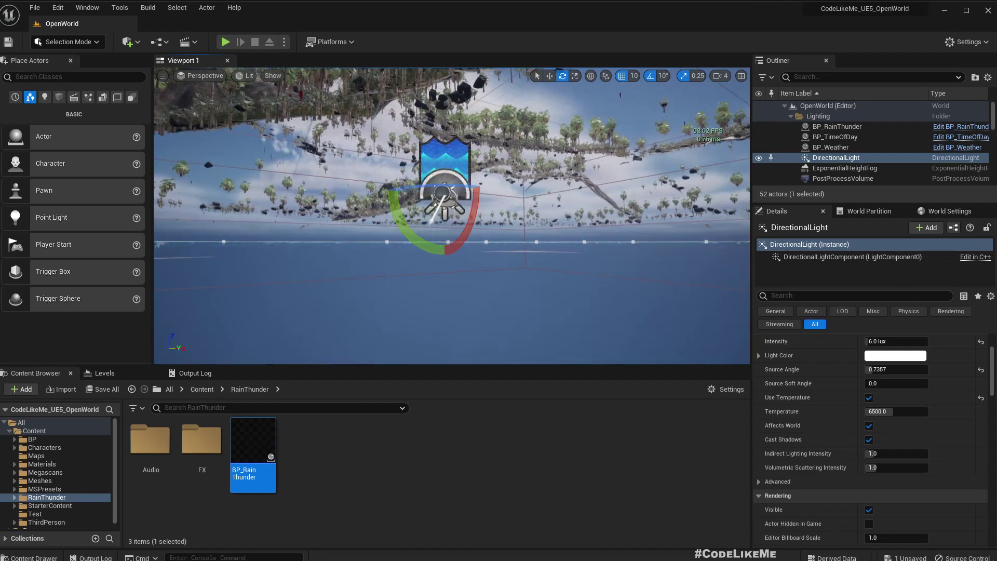
click(830, 147)
click(837, 157)
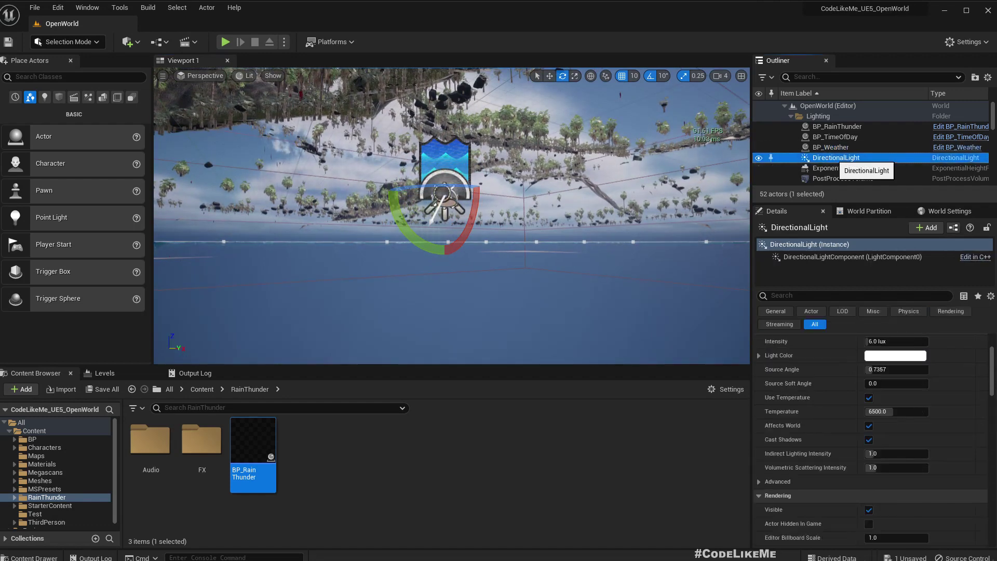
key(ctrl+d)
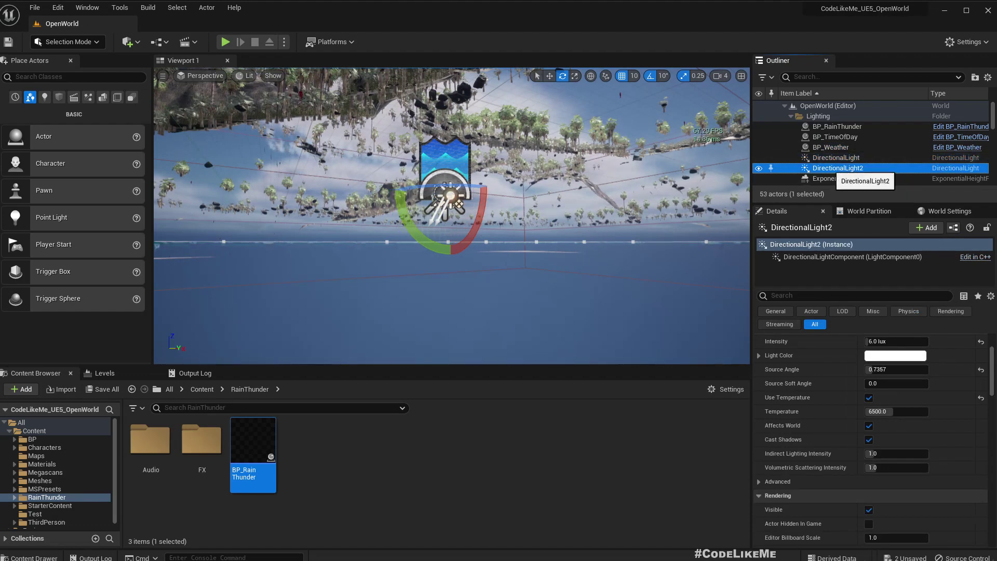
key(F2)
text(Moon)
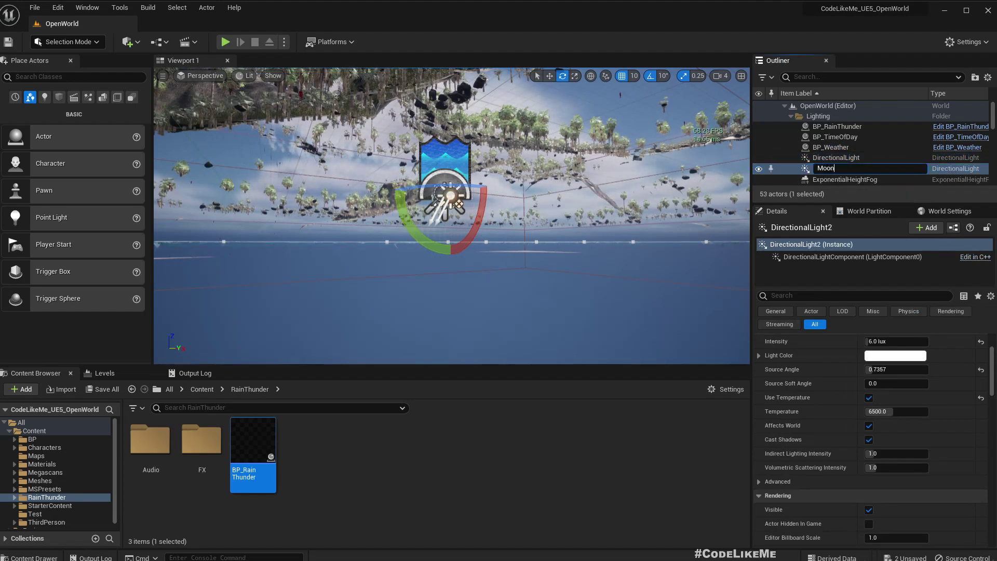
text(Light)
key(Return)
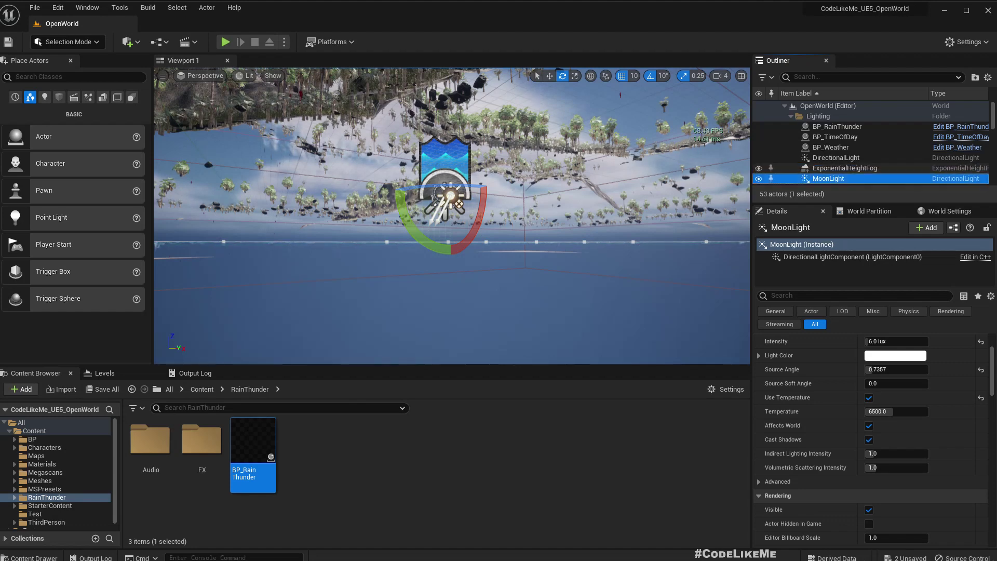
Step: Attach MoonLight to DirectionalLight as its child and reset its relative location to 0, 0, 0
drag(826, 179, 829, 158)
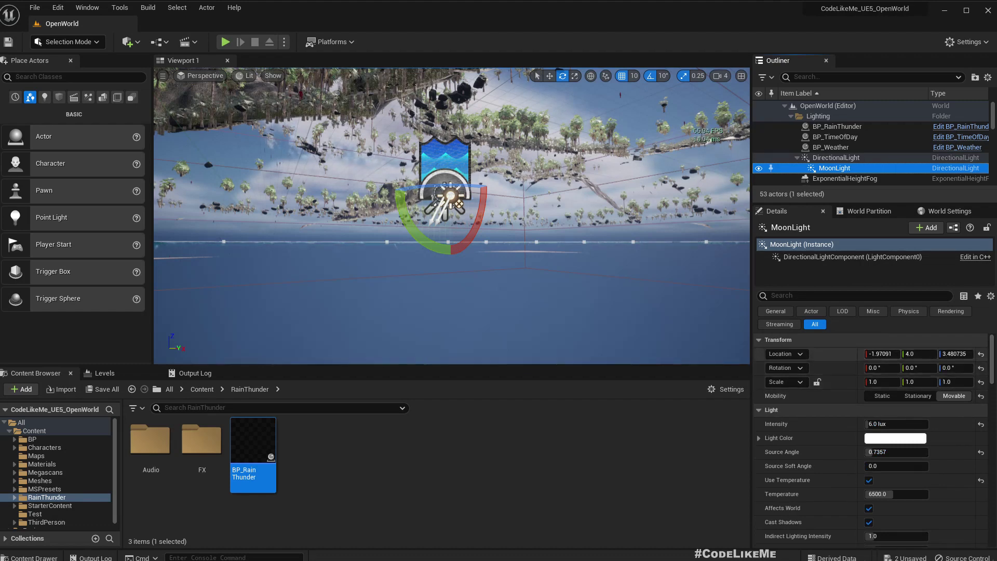
click(981, 354)
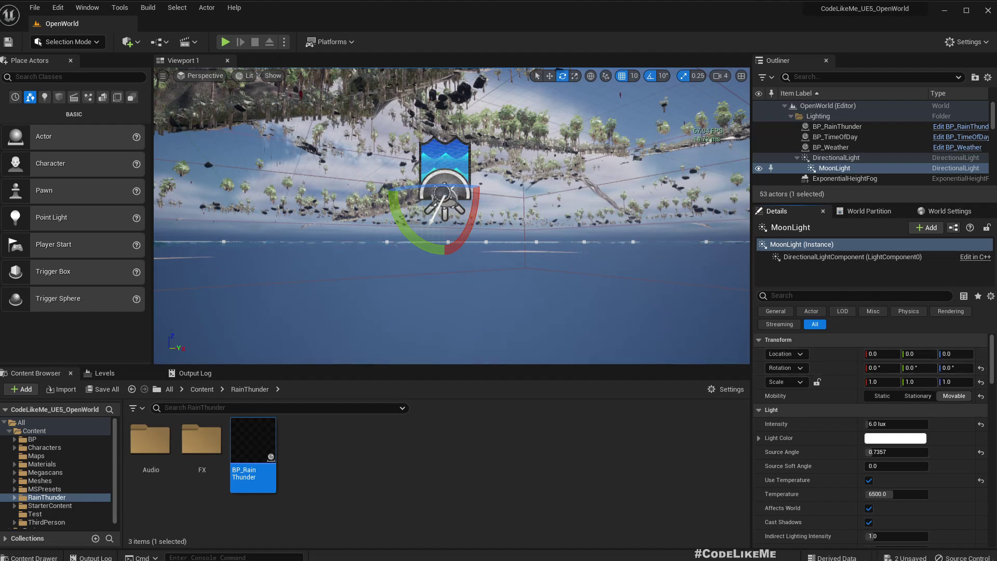
right_drag(587, 233, 610, 268)
key(f)
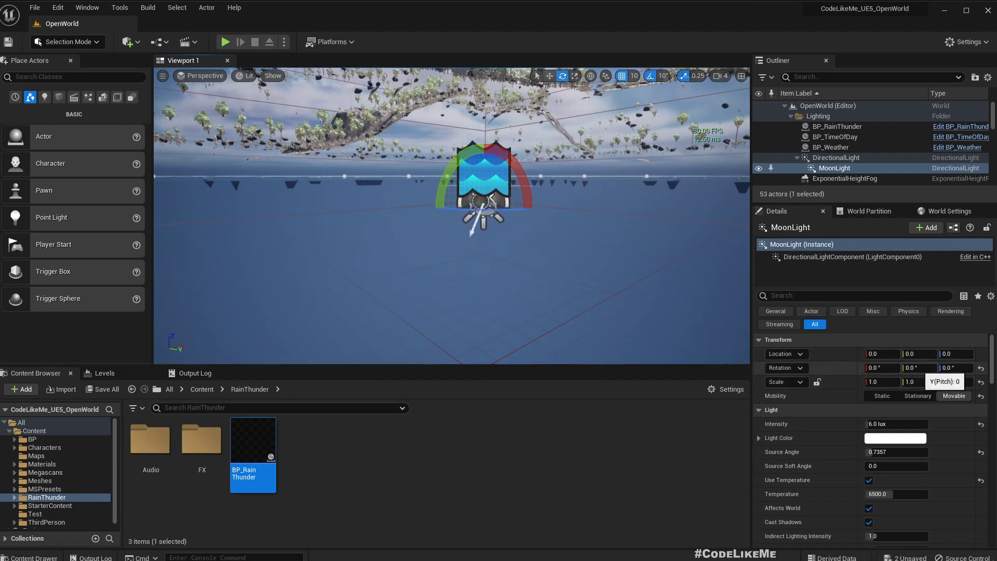
Step: Set MoonLight's Y (pitch) rotation to 180° so it points opposite the sun
click(919, 368)
text(180)
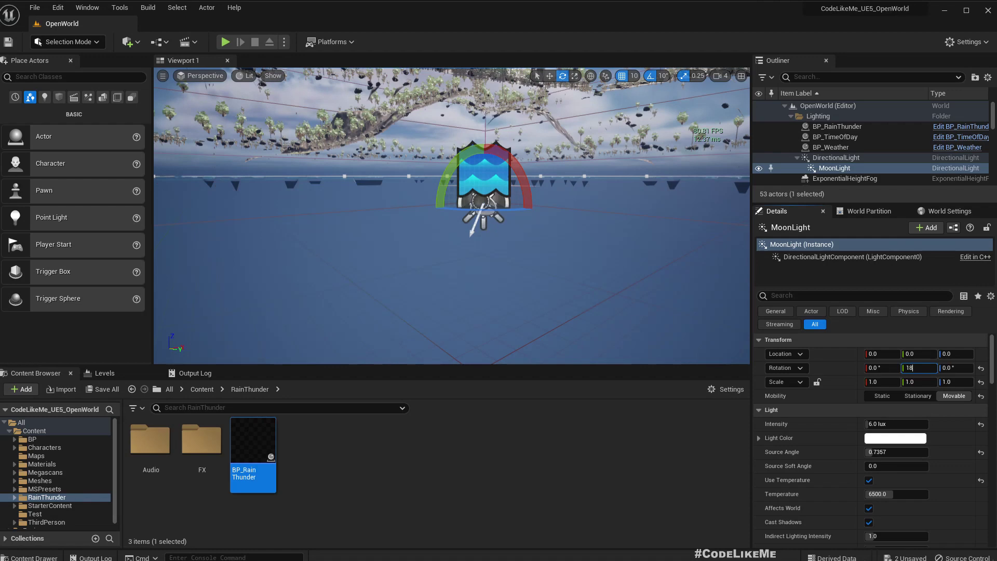
key(Return)
mouse_move(451, 215)
right_down()
mouse_move(332, 210)
mouse_move(451, 215)
right_up()
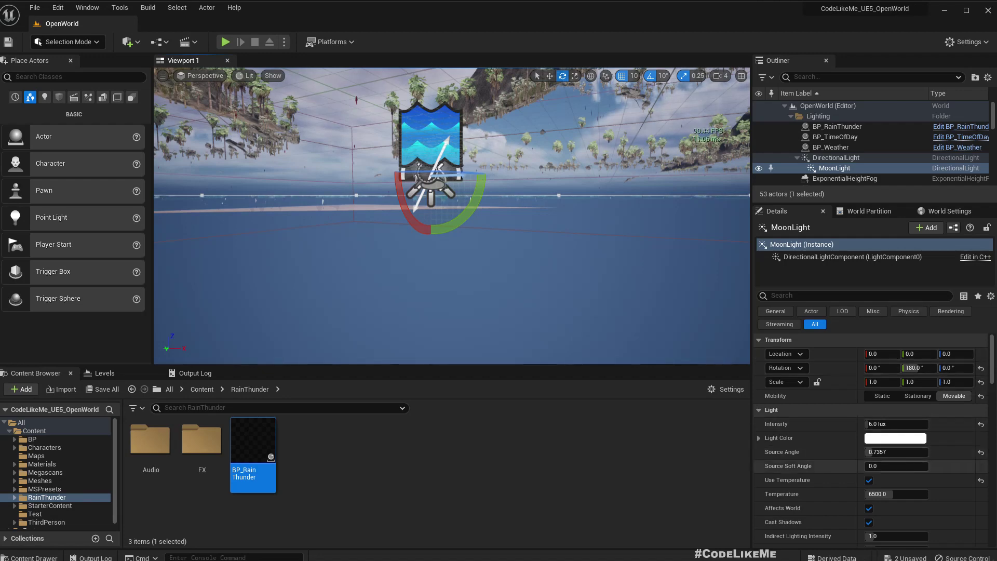
Step: Set MoonLight's intensity to 1 lux and its light color to a pale cyan of about R 0.57, G 1.0, B 0.98
click(901, 425)
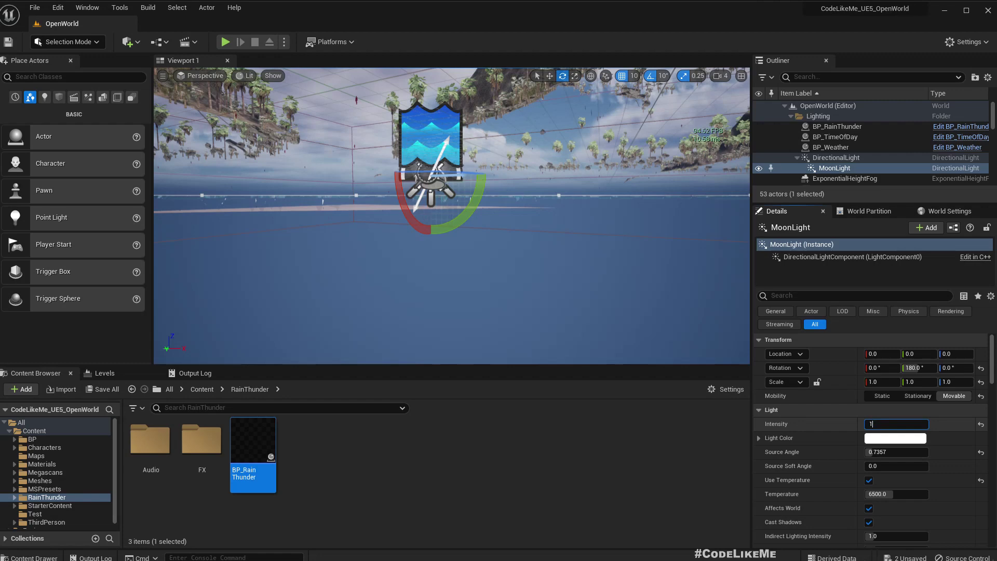
key(Return)
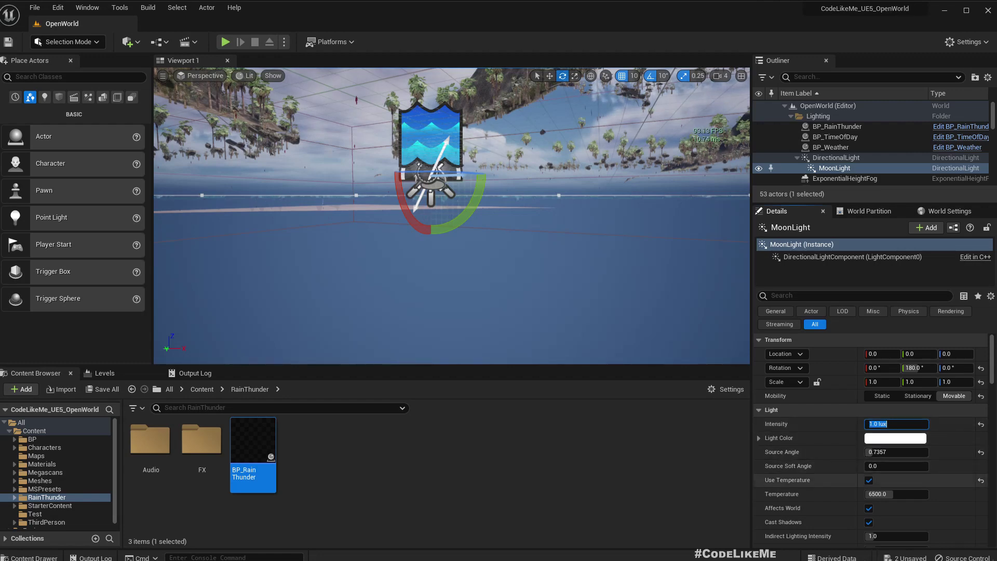
click(895, 438)
drag(958, 380, 937, 381)
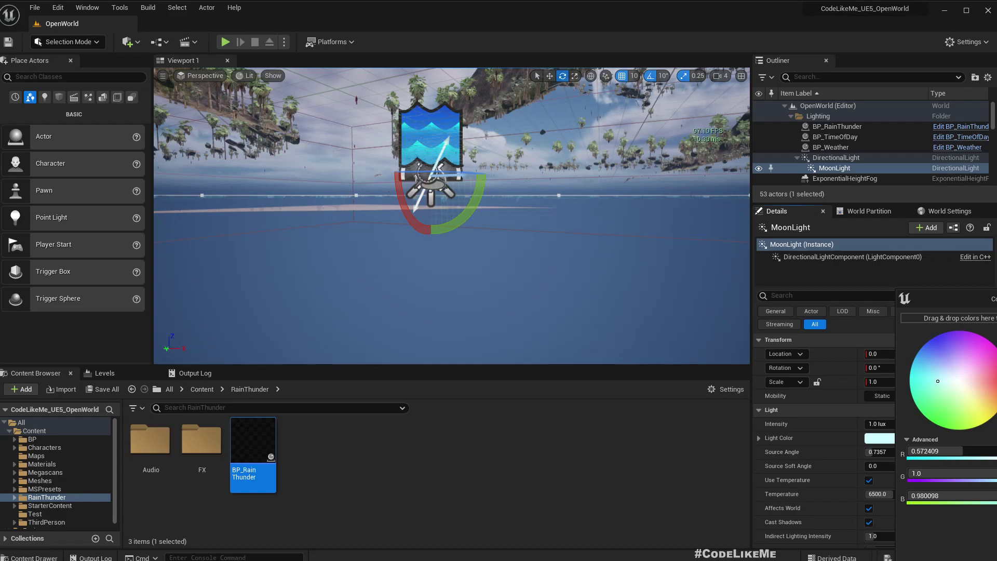
Step: Set the BP_TimeOfDay Time to 0 and look over the moonlit coast and grassland
right_drag(452, 215, 630, 220)
key(w)
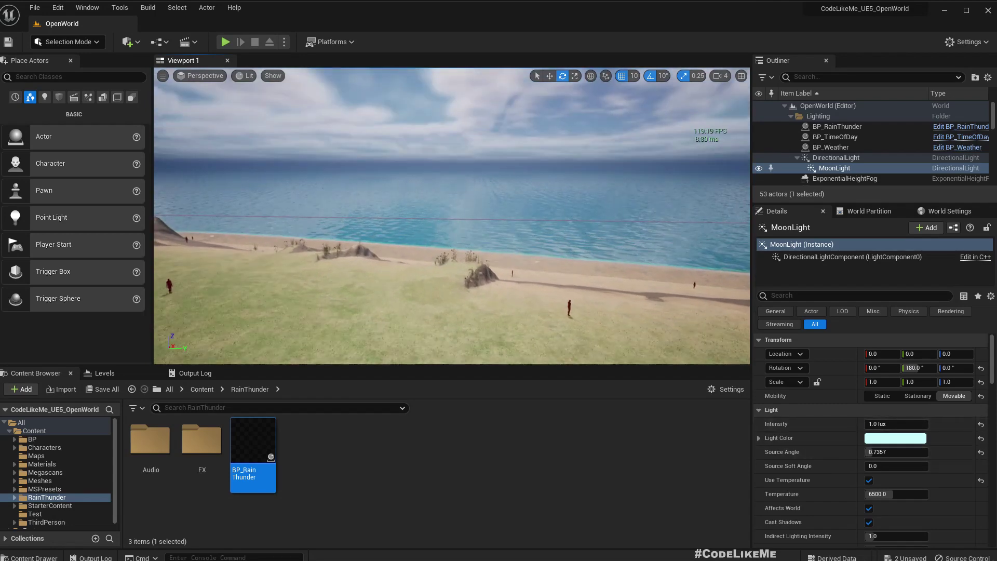
click(842, 137)
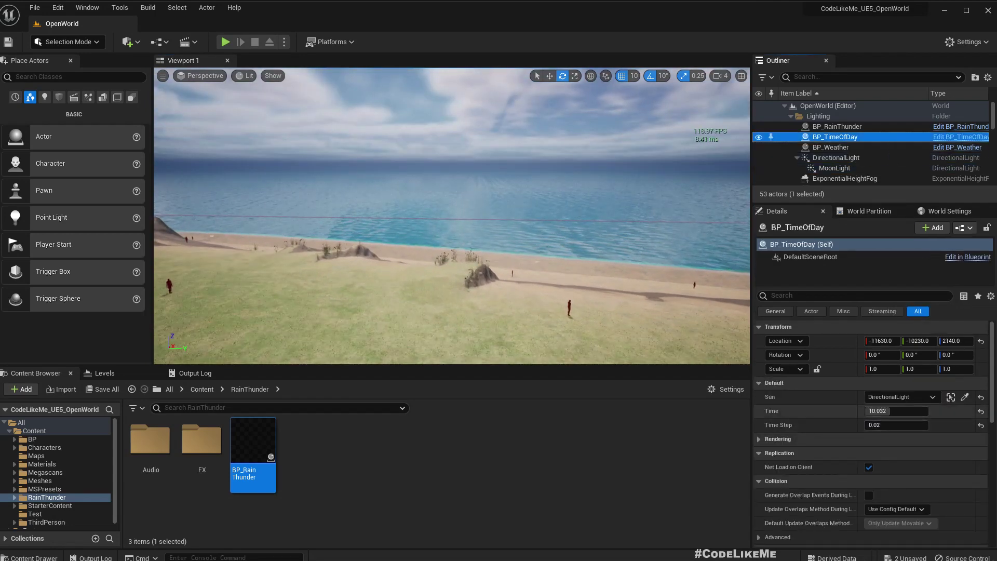
drag(879, 410, 867, 410)
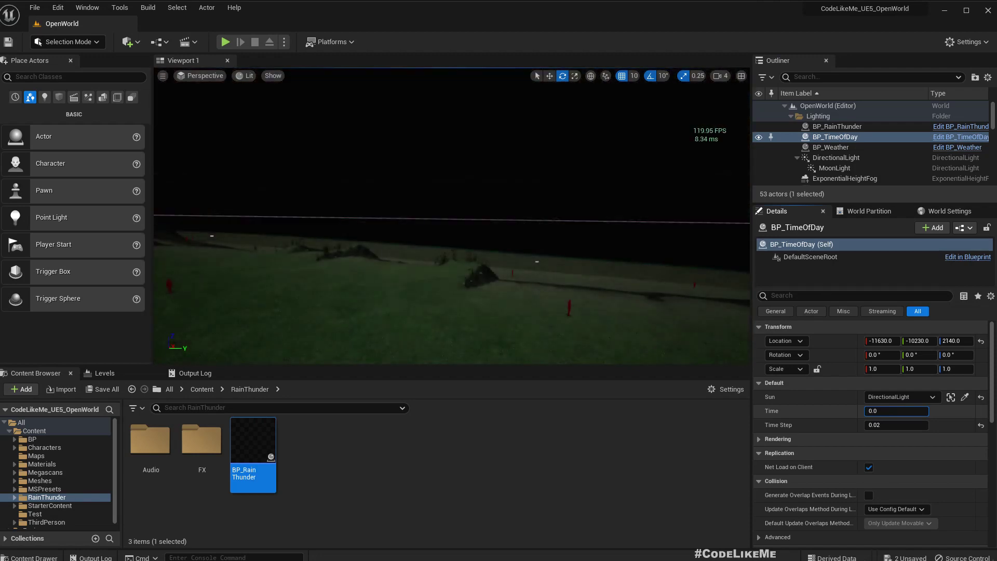
right_drag(540, 223, 426, 220)
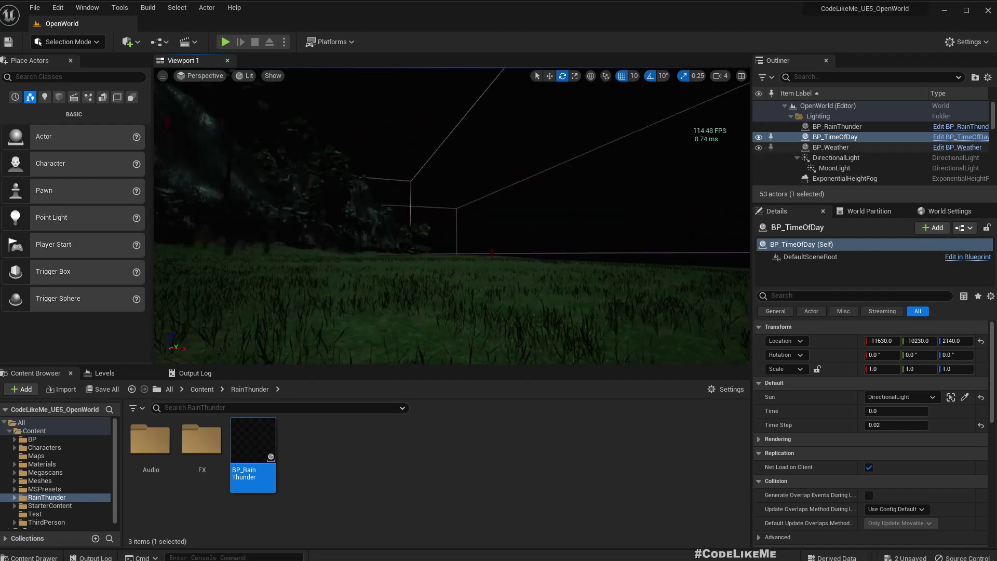
Step: Reduce MoonLight's intensity to 0.6 lux and view the grassland at night
click(883, 167)
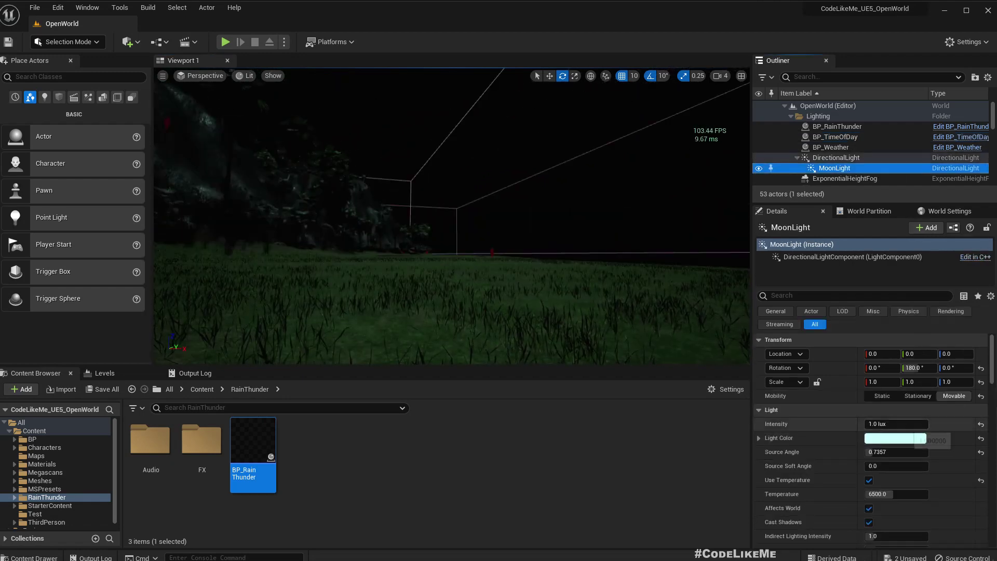
click(896, 424)
text(.6)
key(Return)
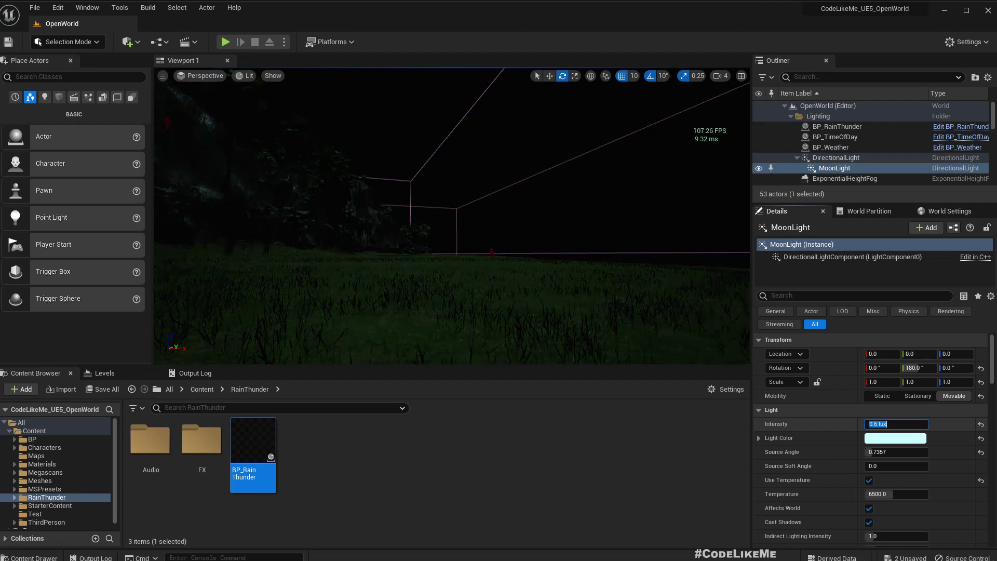
right_drag(519, 260, 545, 273)
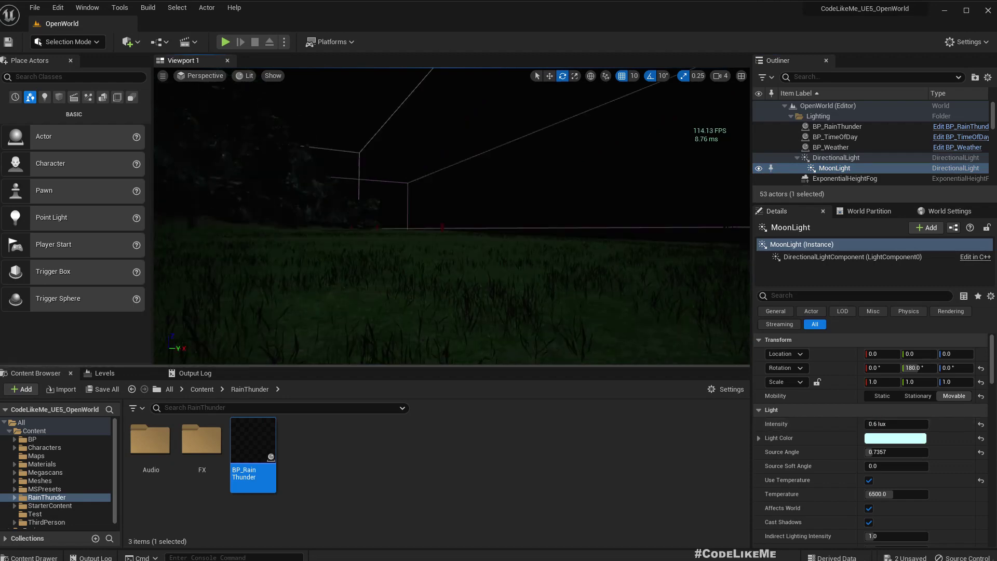
Step: Play the level full screen at night, walk the character across the grass under the moonlight, and end the play session
key(F11)
key(alt+p)
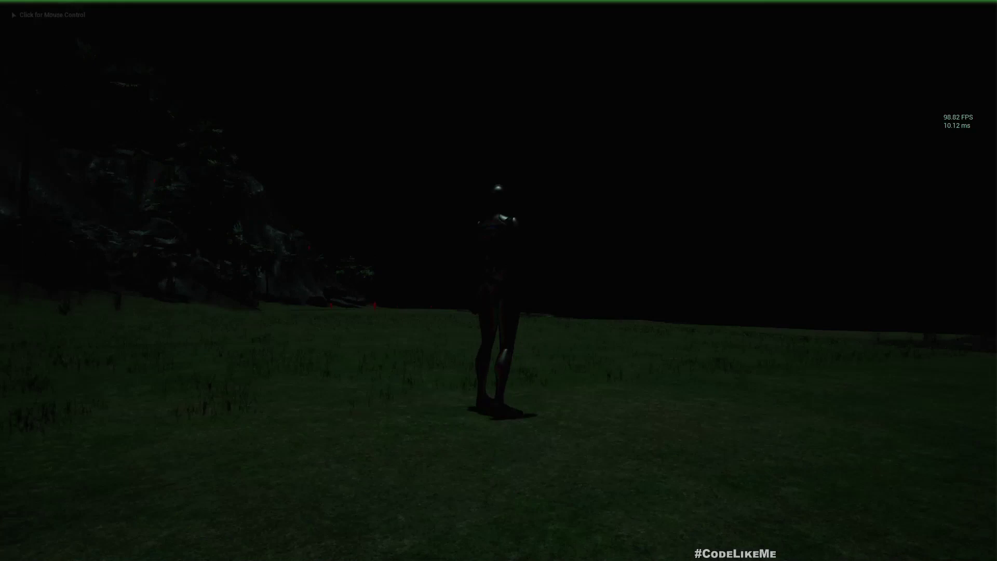
click(498, 280)
key(w)
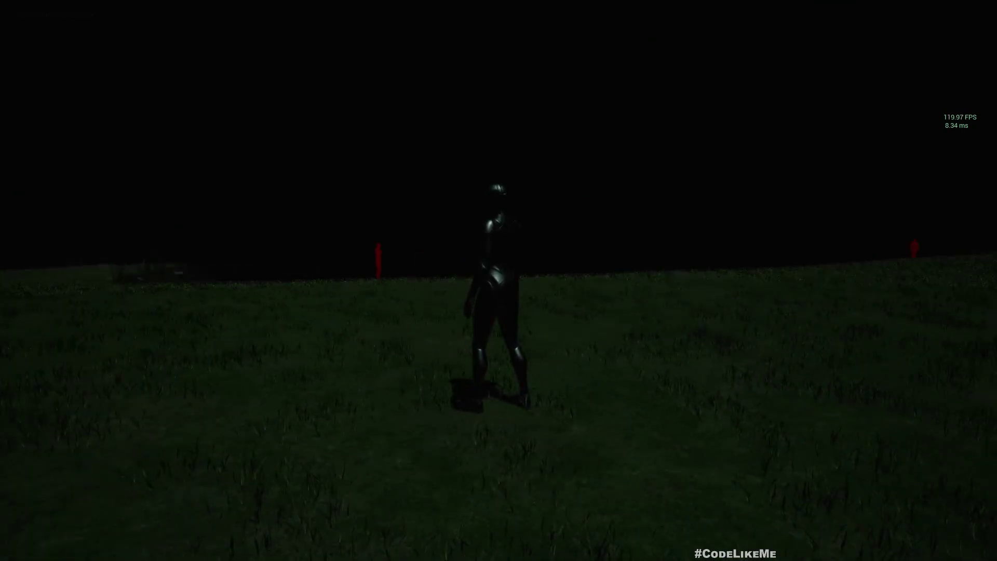
key(Escape)
key(F11)
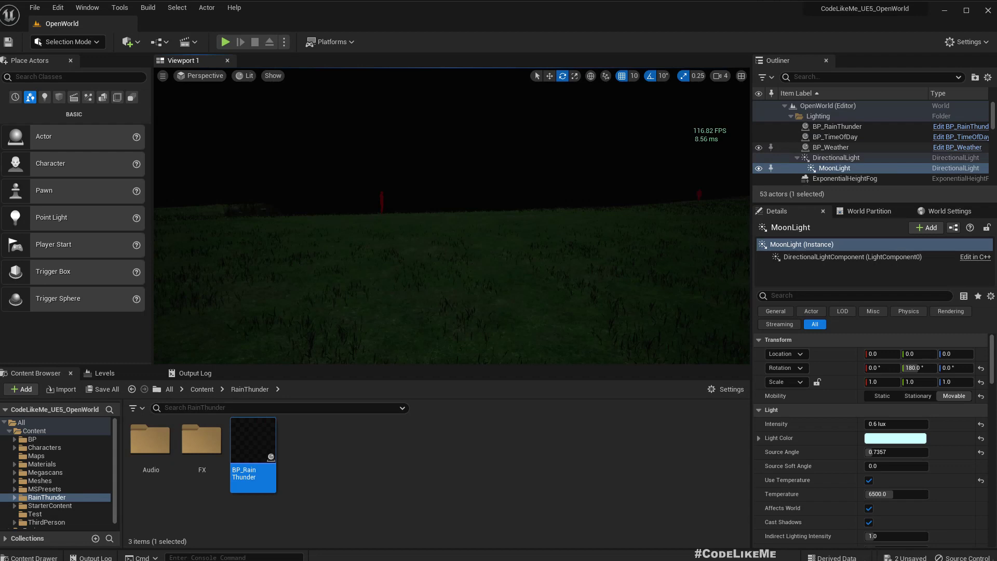
Step: Set the BP_TimeOfDay Time to 10 and select the MoonLight actor
click(835, 137)
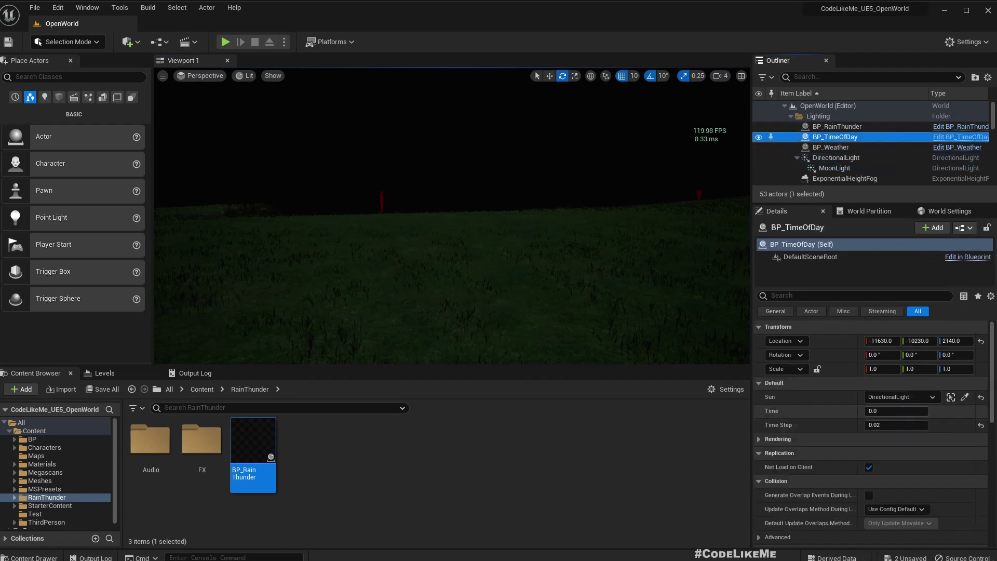
click(890, 424)
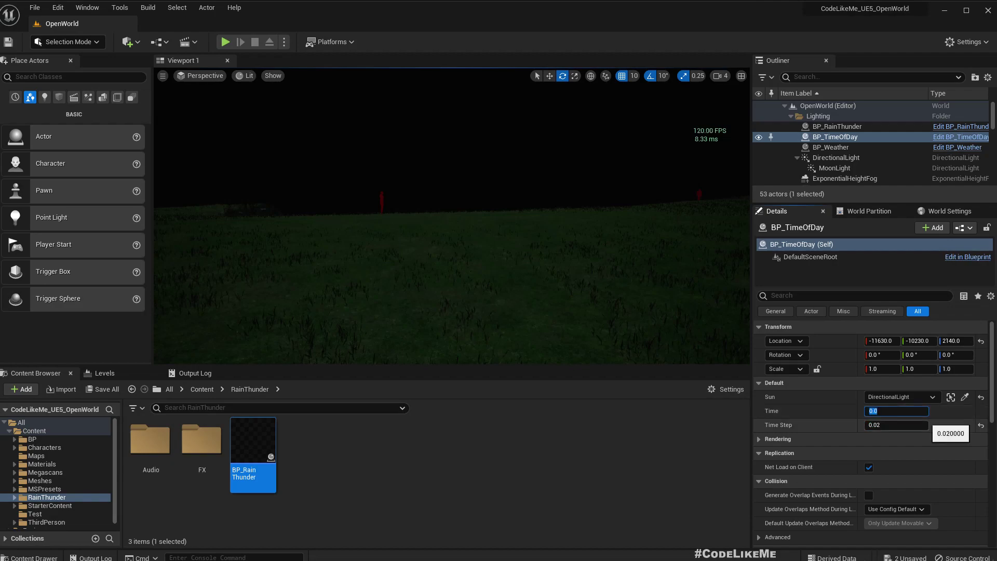
key(Return)
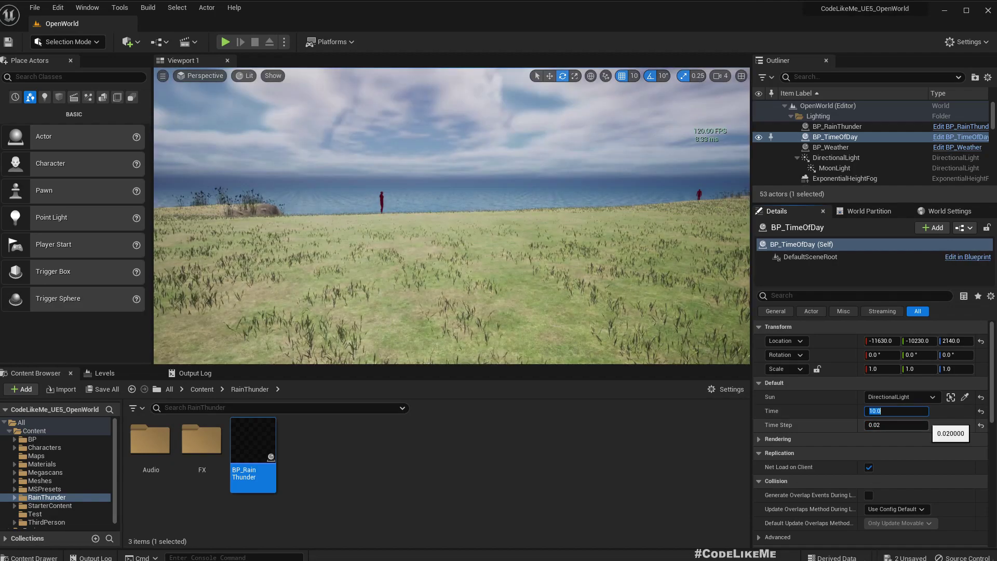
right_drag(467, 218, 737, 213)
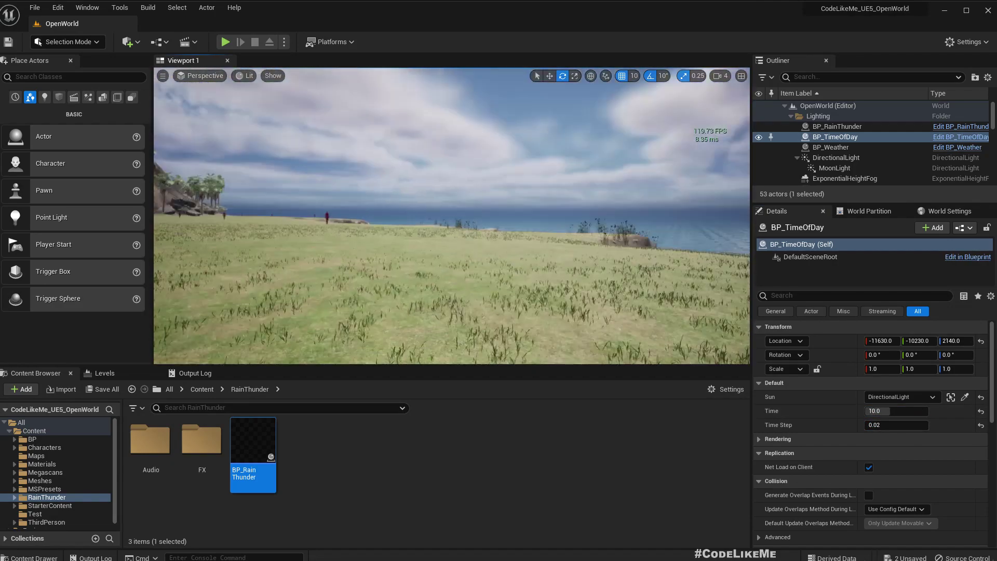
click(834, 168)
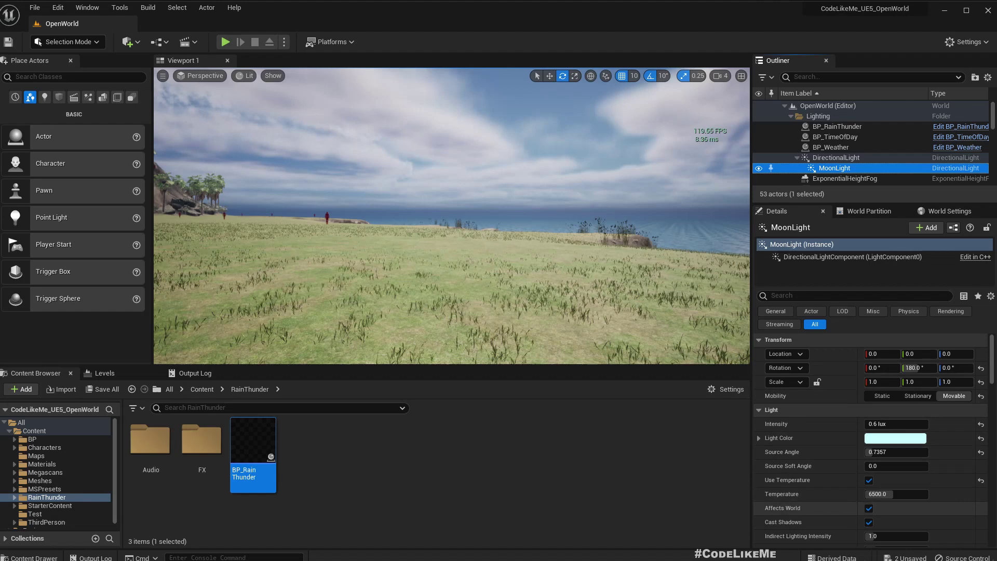
Step: Turn off Affects World on the MoonLight and set the BP_TimeOfDay Time to 0
click(868, 507)
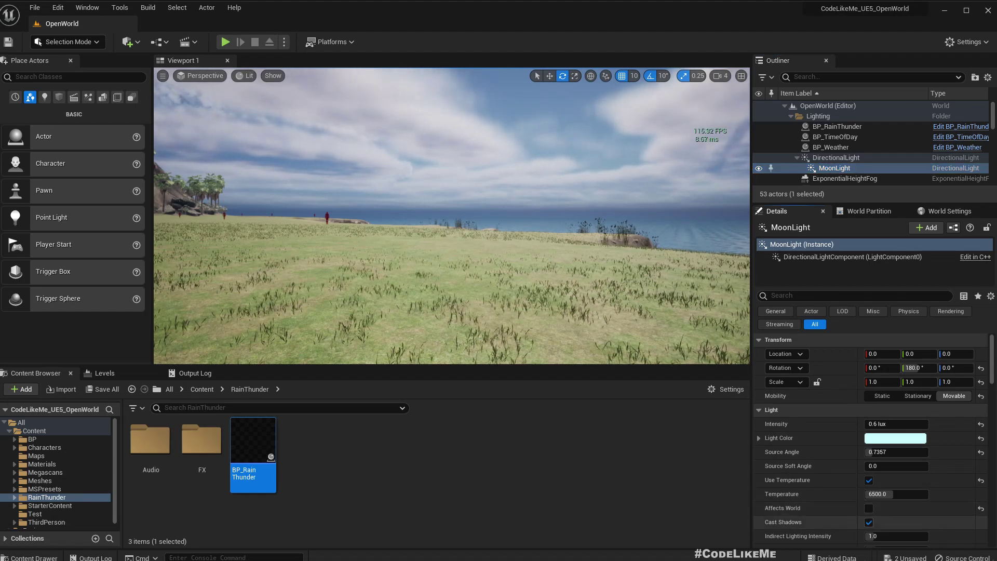
mouse_move(781, 508)
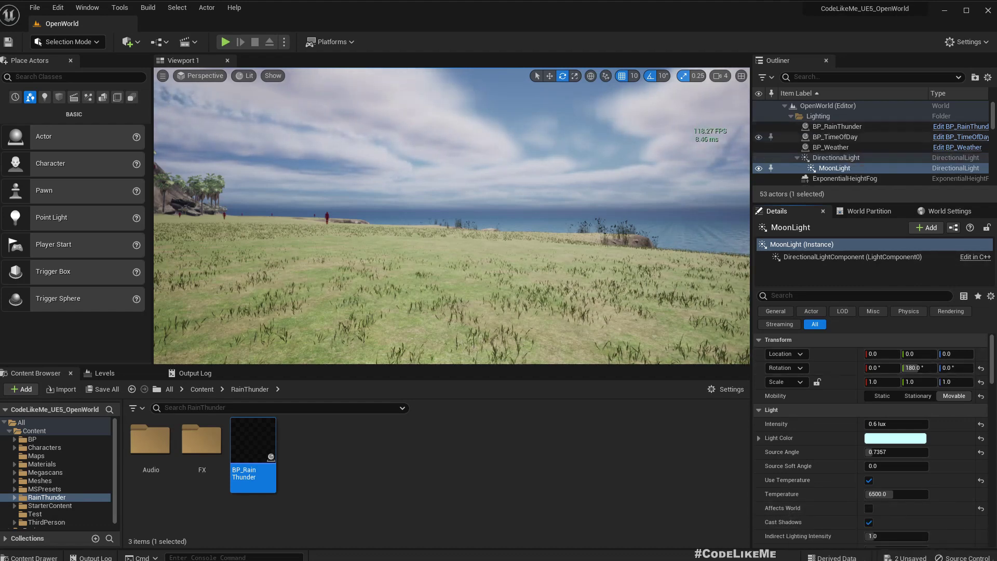
click(835, 137)
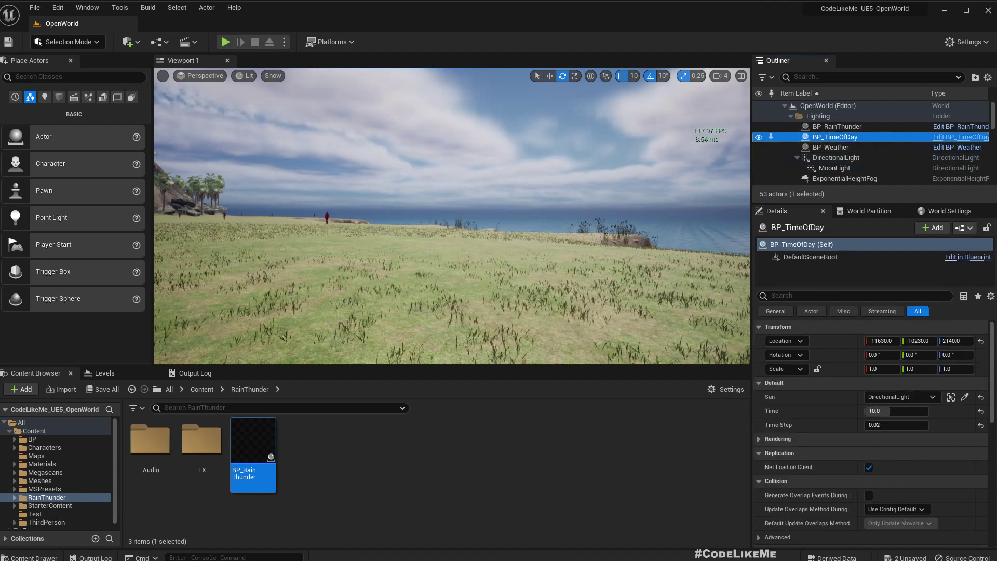
click(895, 410)
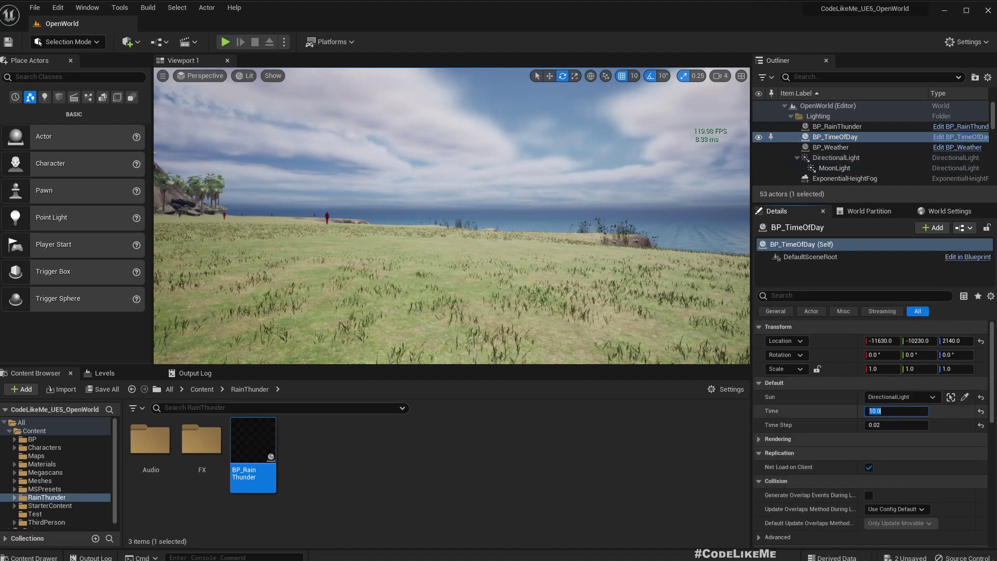
key(Return)
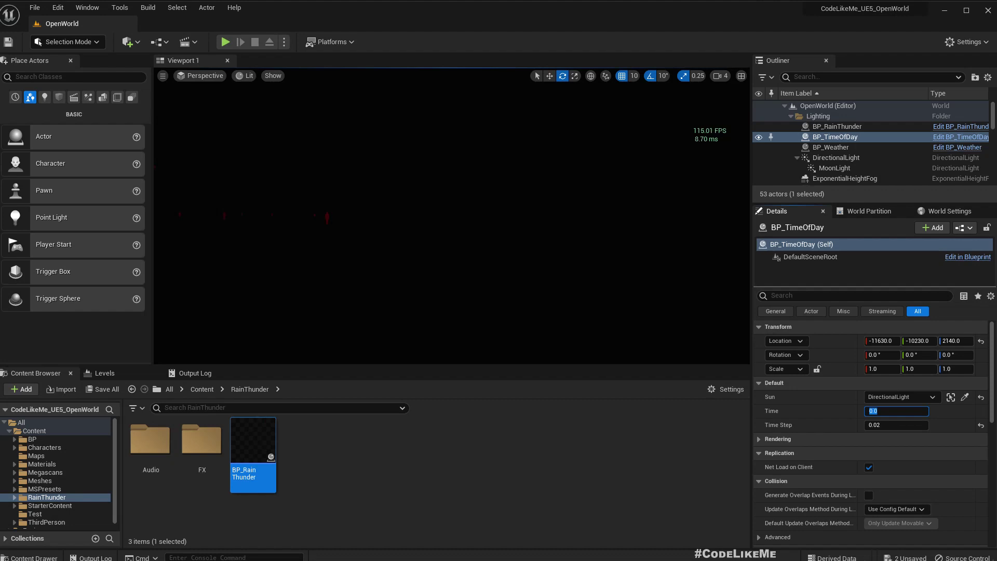
Step: Turn the MoonLight's Affects World on and off again to compare the grassland at night with and without moonlight
click(834, 168)
right_drag(597, 218, 611, 222)
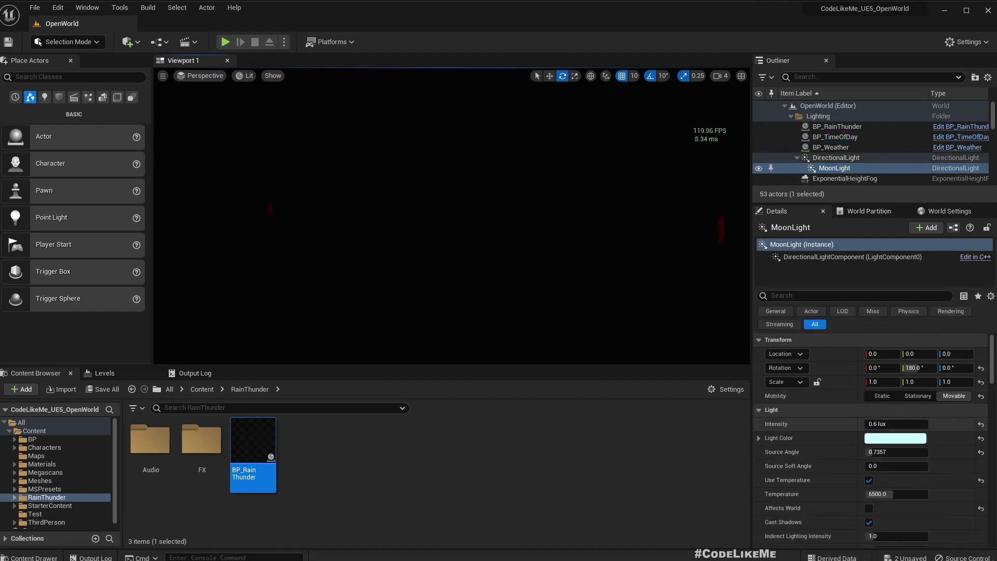
click(868, 507)
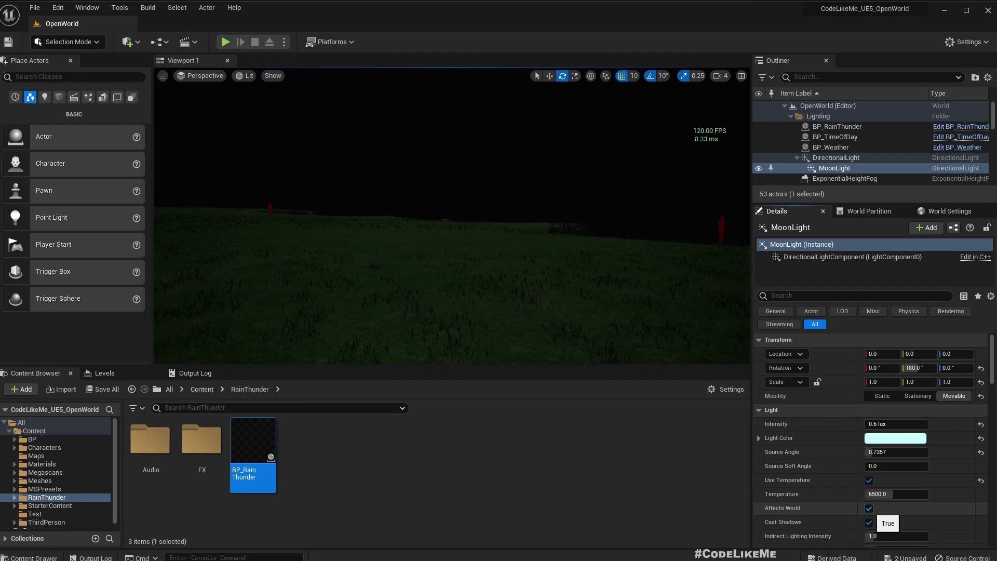
click(868, 507)
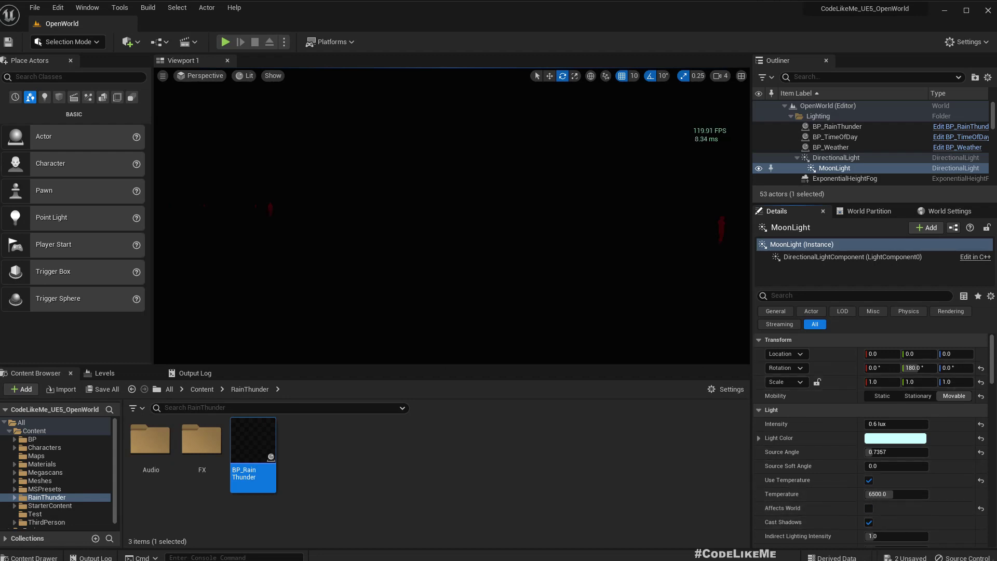
Step: Try the BP_TimeOfDay Time at 10 and 18, set it to 15, and look over the palm-covered coast
click(835, 137)
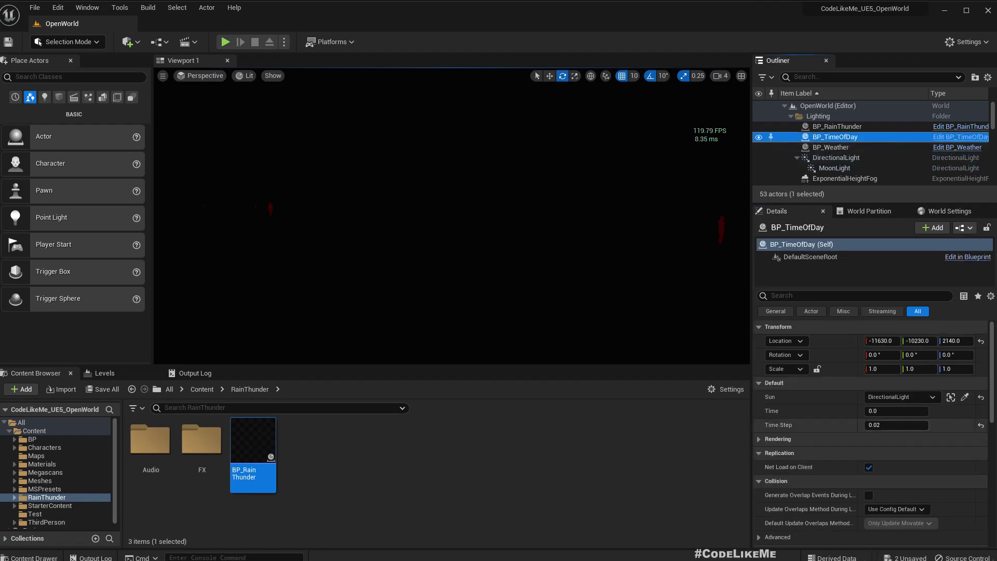
click(889, 410)
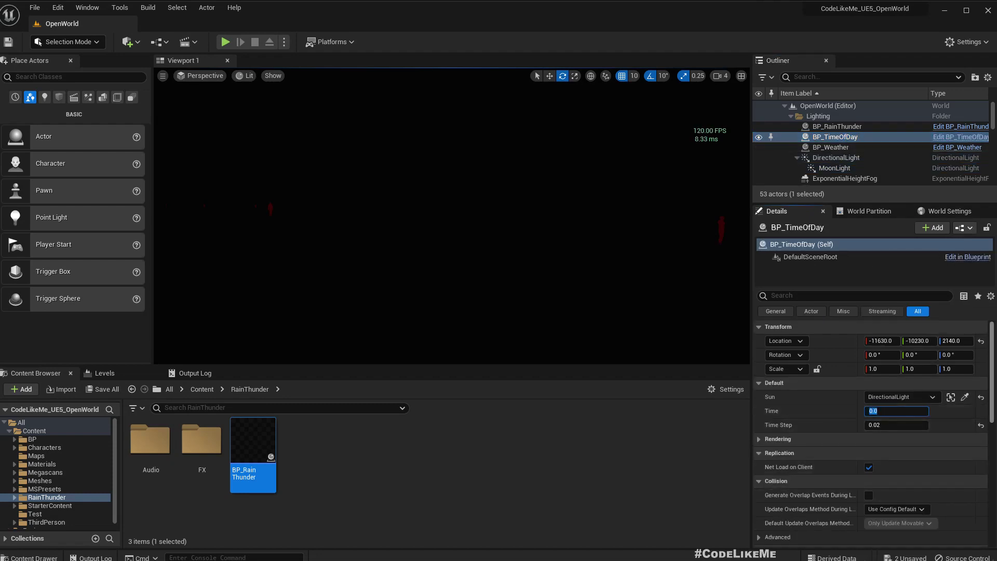
text(10)
key(Return)
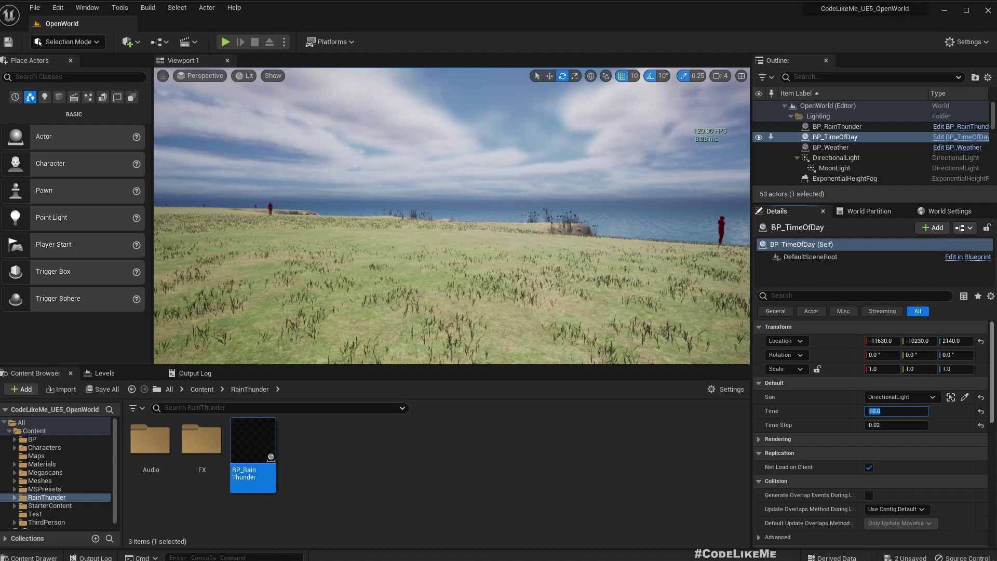
text(18)
key(Return)
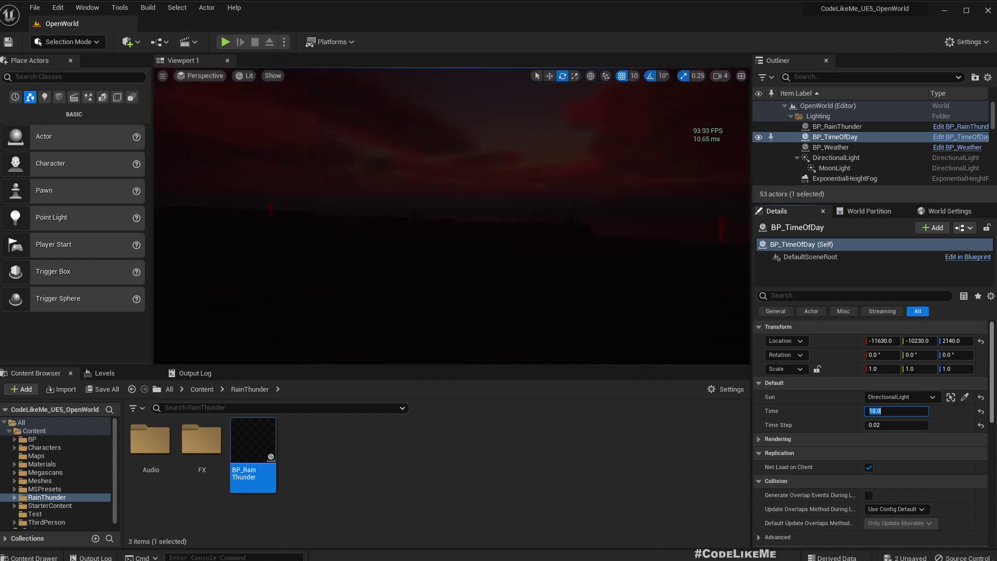
text(15)
key(Return)
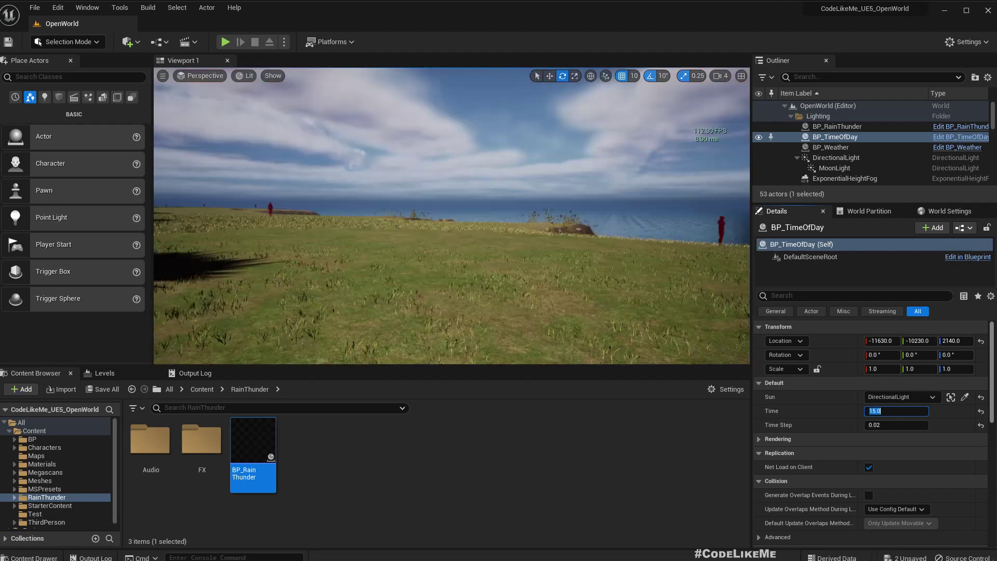
right_drag(452, 215, 429, 221)
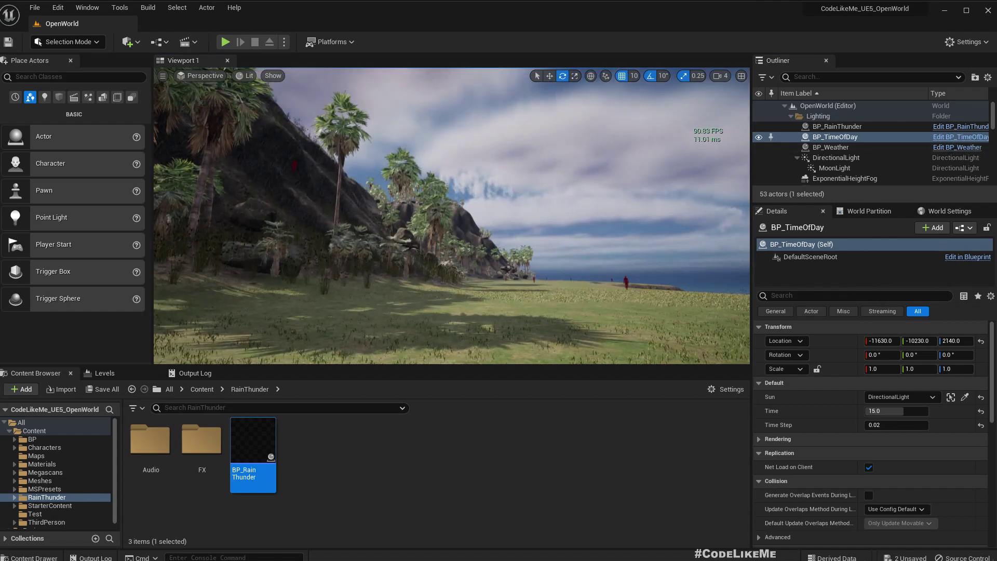
Step: Open the BP_TimeOfDay blueprint and examine how the Update Sun function calculates the sun's rotation from Time
click(961, 136)
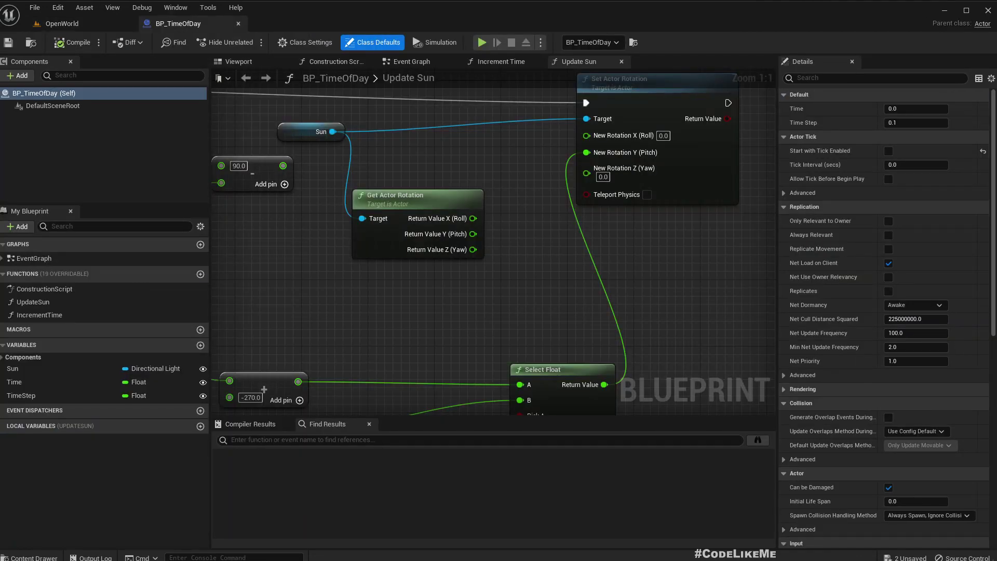
click(62, 23)
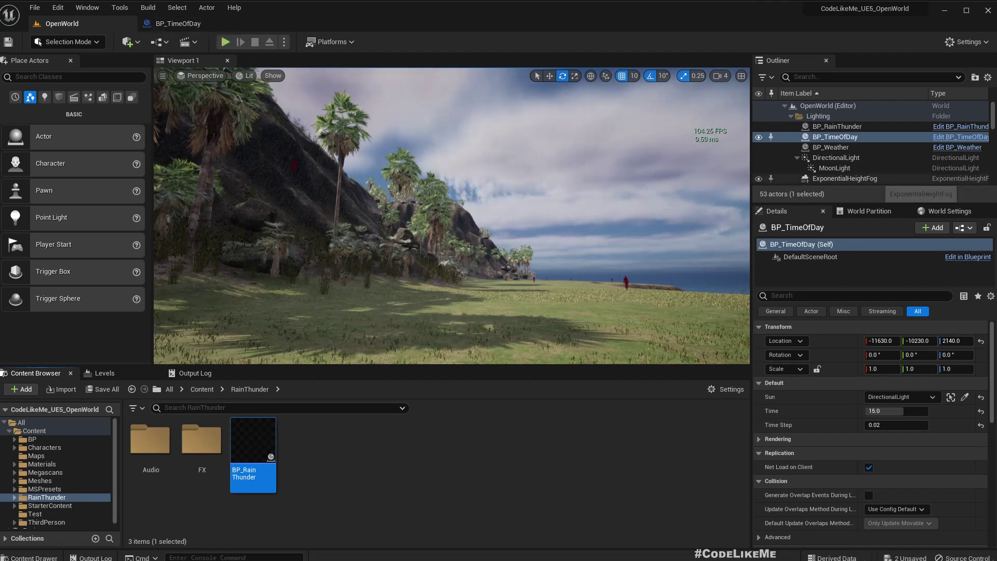
click(178, 24)
scroll(433, 339, down, 5)
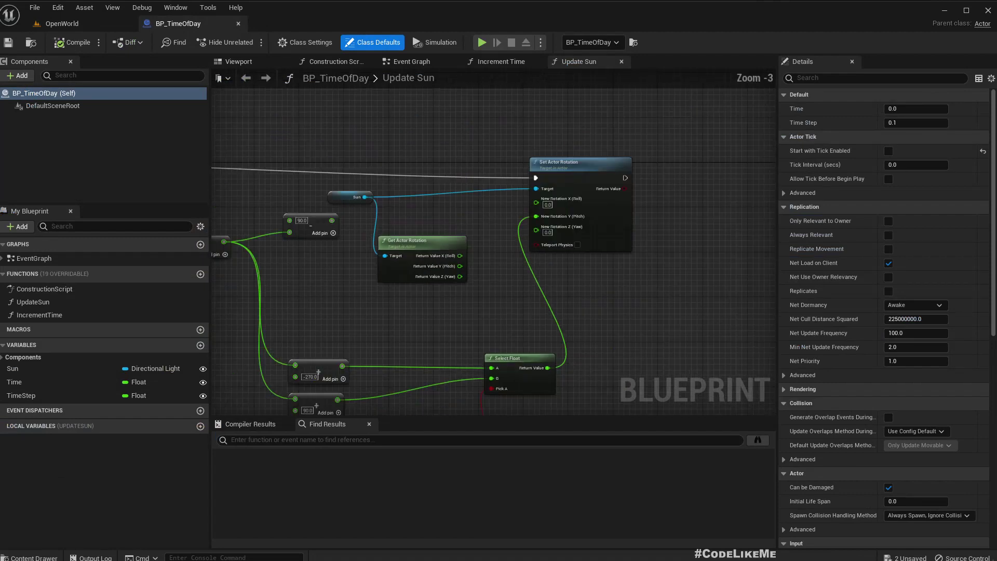
right_drag(293, 365, 377, 245)
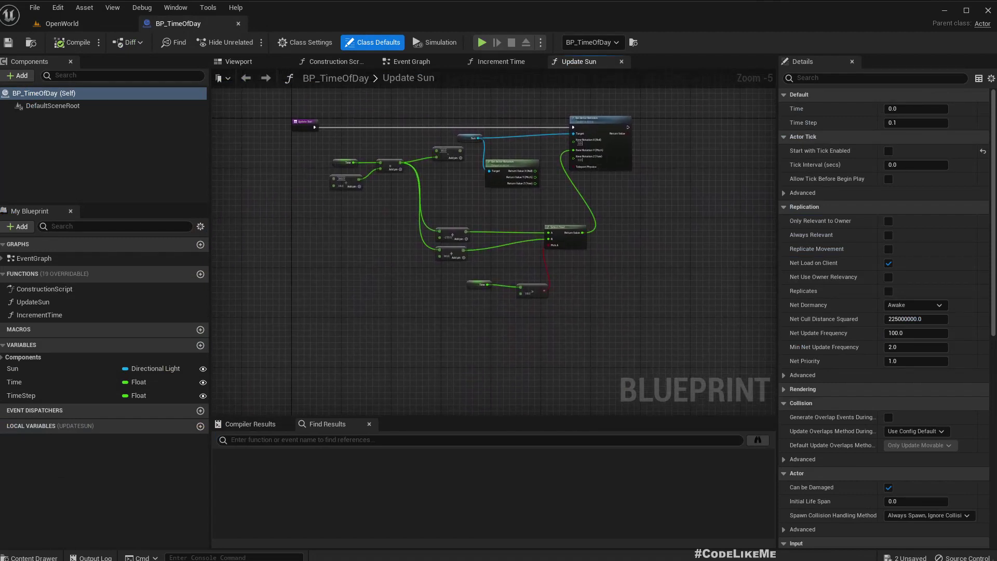
scroll(447, 206, up, 3)
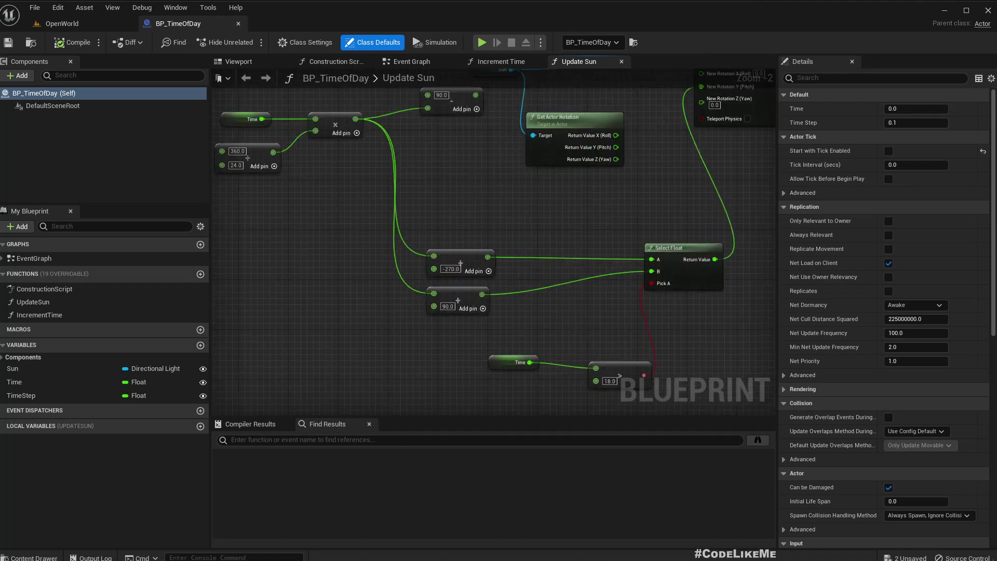
right_drag(478, 178, 315, 308)
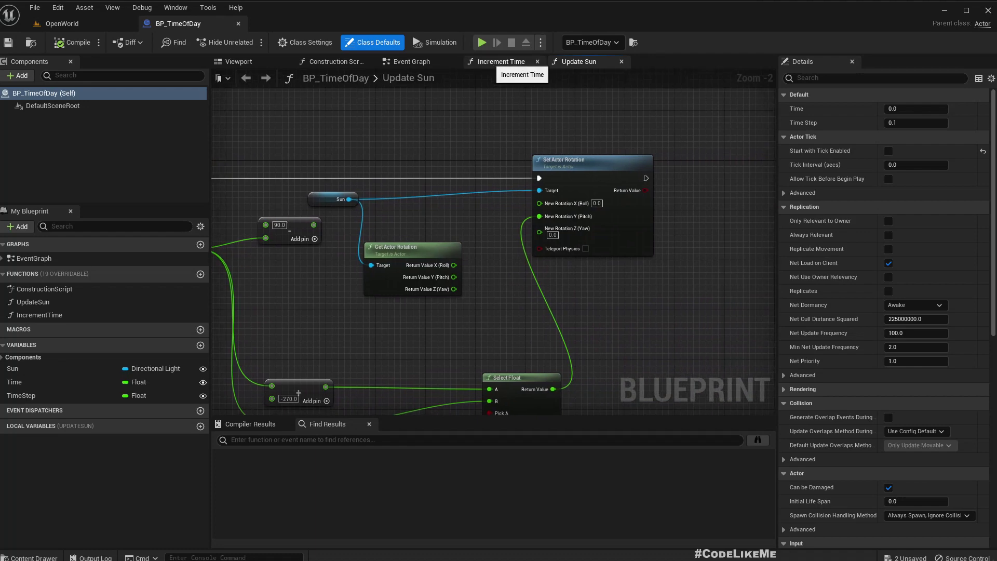
Step: In the Increment Time function, place a Time getter near the Update Sun call and connect it to a Greater (>) node
click(499, 62)
scroll(635, 165, up, 4)
right_drag(667, 265, 404, 301)
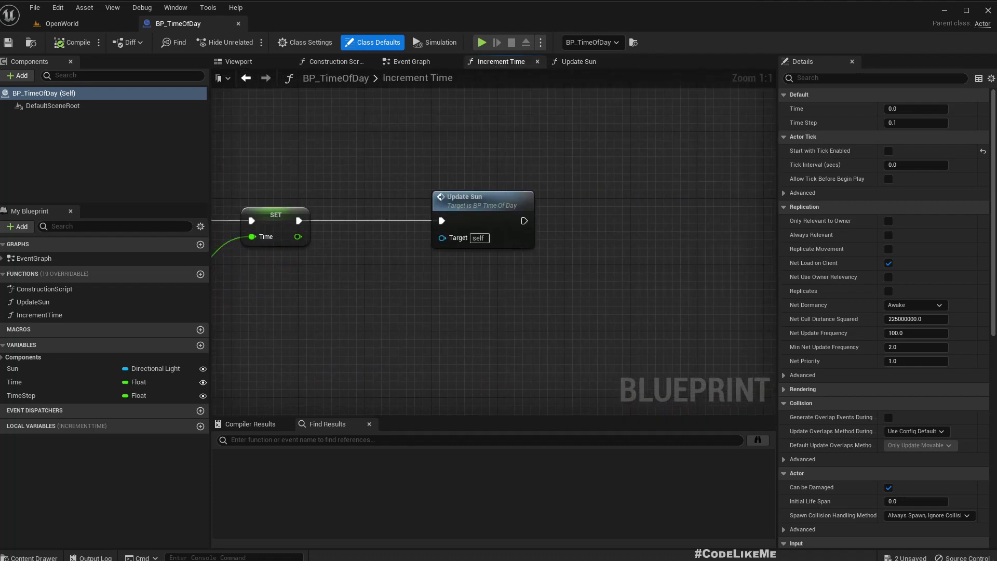
scroll(519, 280, down, 2)
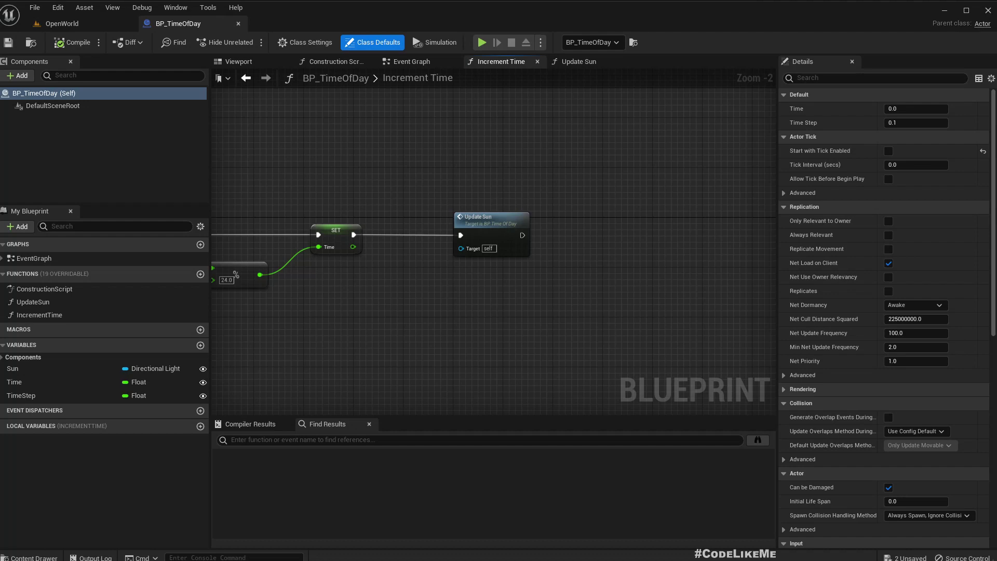
right_drag(518, 281, 485, 278)
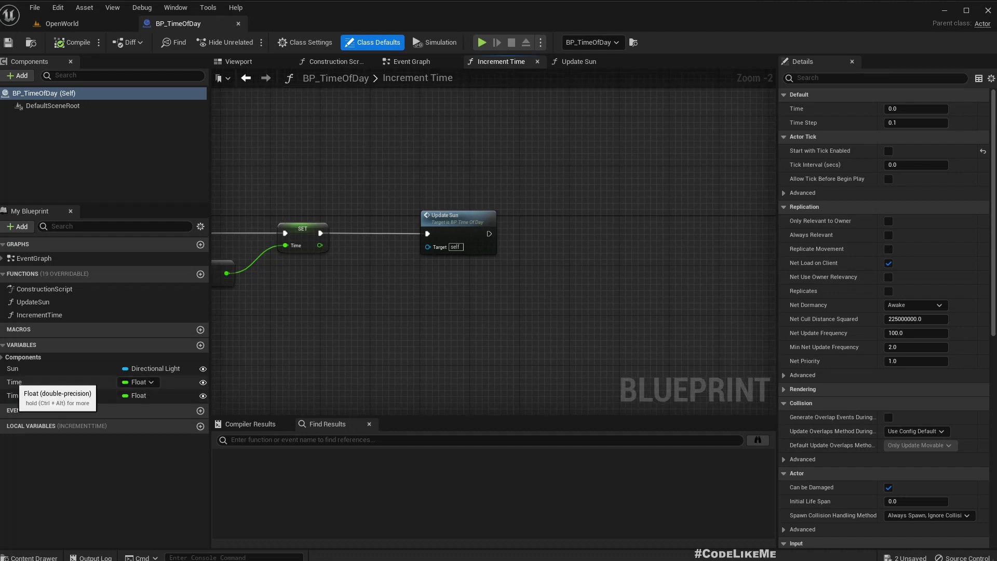
drag(15, 381, 631, 288)
click(554, 290)
scroll(558, 273, up, 2)
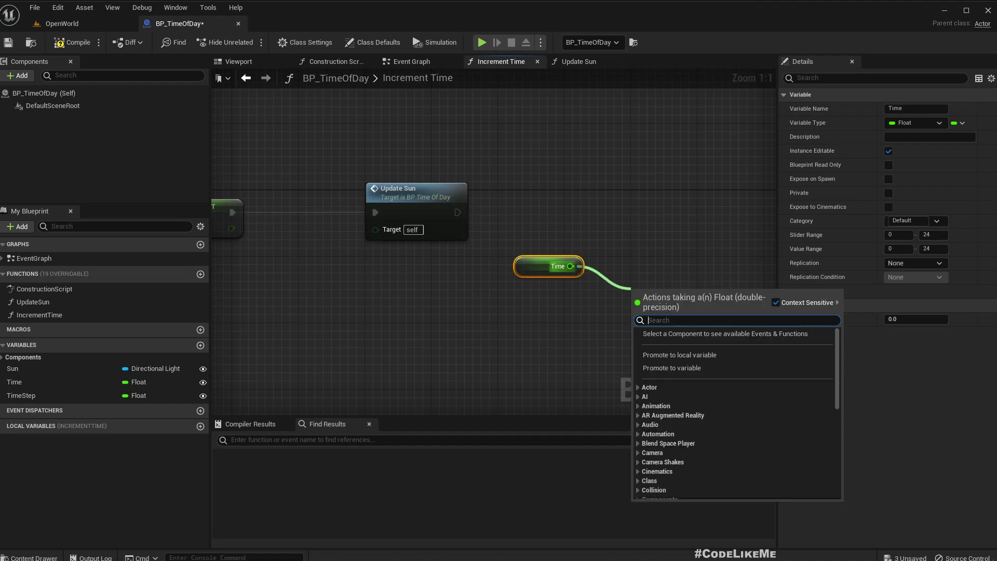
text(>)
key(Return)
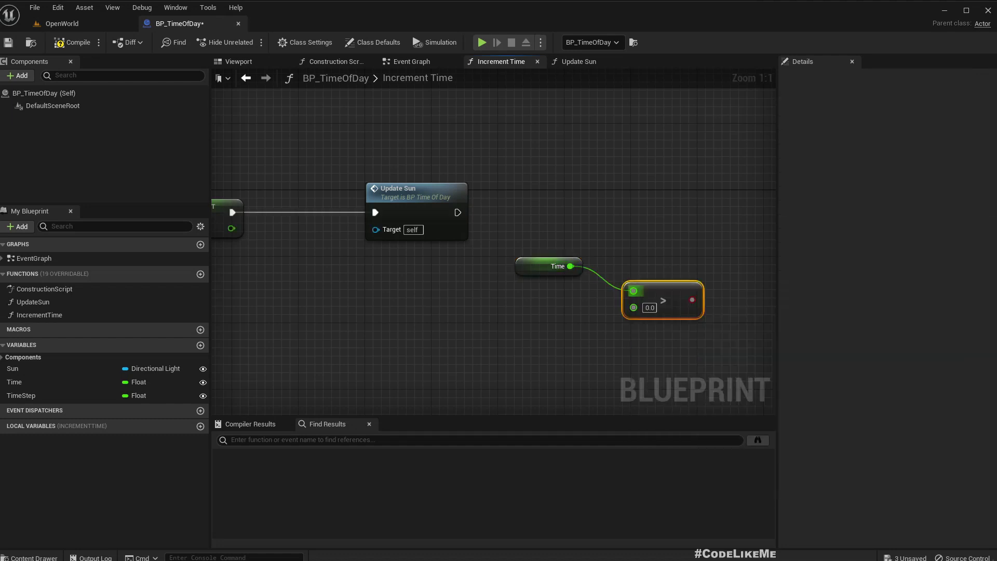
Step: Set the Greater node's comparison value to 17, straighten its connection from Time, and move both nodes closer to Update Sun
right_drag(638, 307, 558, 274)
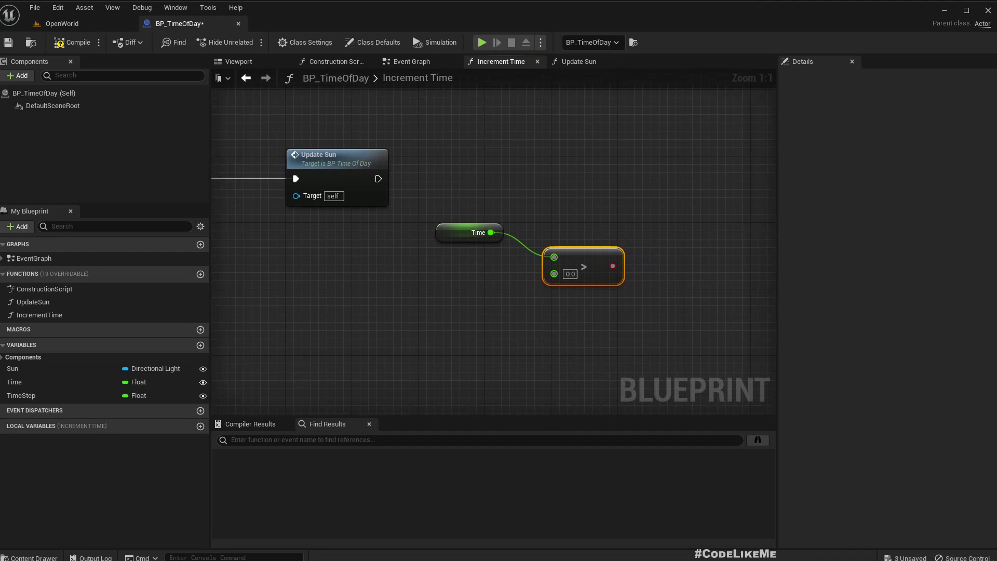
click(570, 273)
text(1)
key(Return)
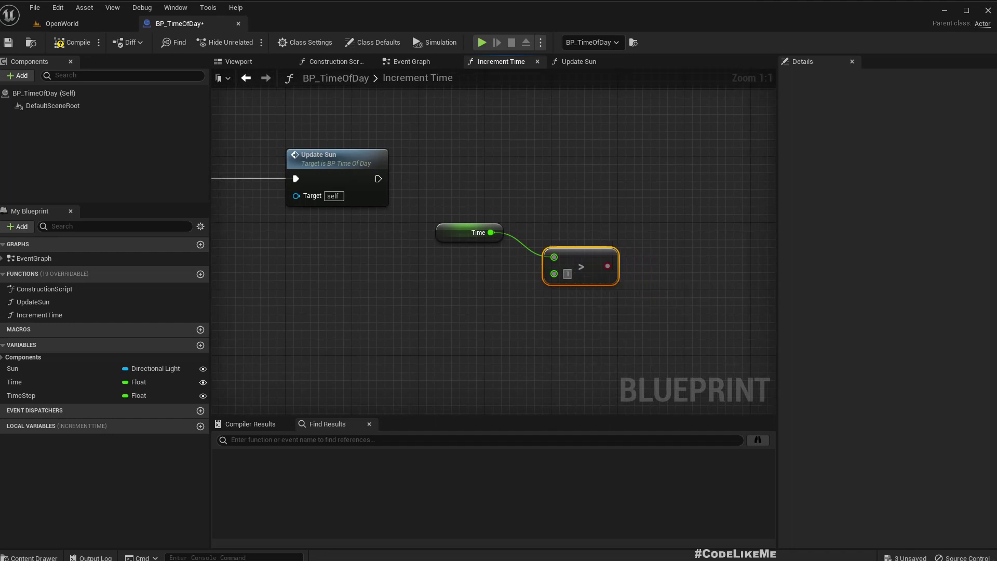
text(7)
key(Return)
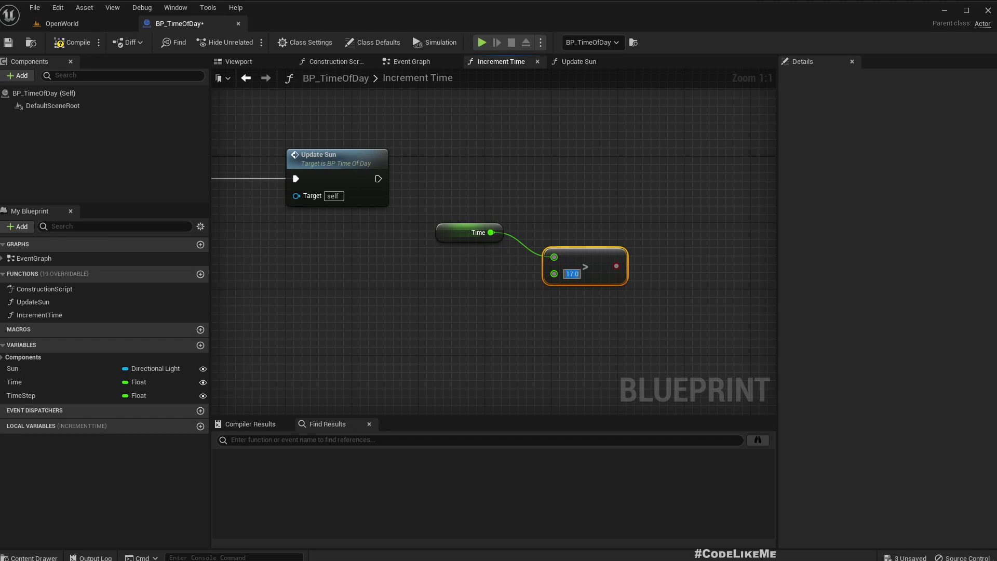
drag(445, 204, 591, 311)
key(q)
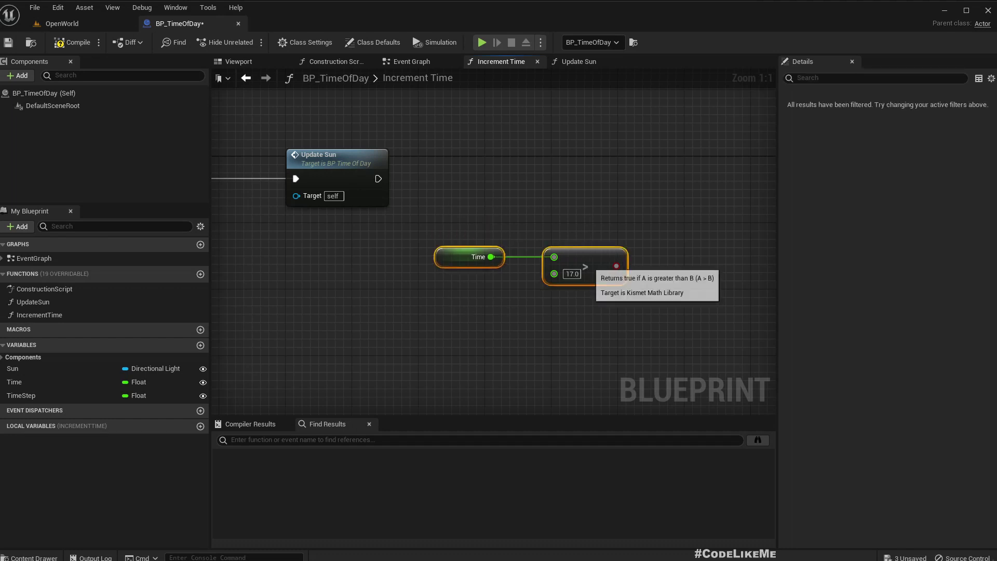
drag(585, 262, 544, 254)
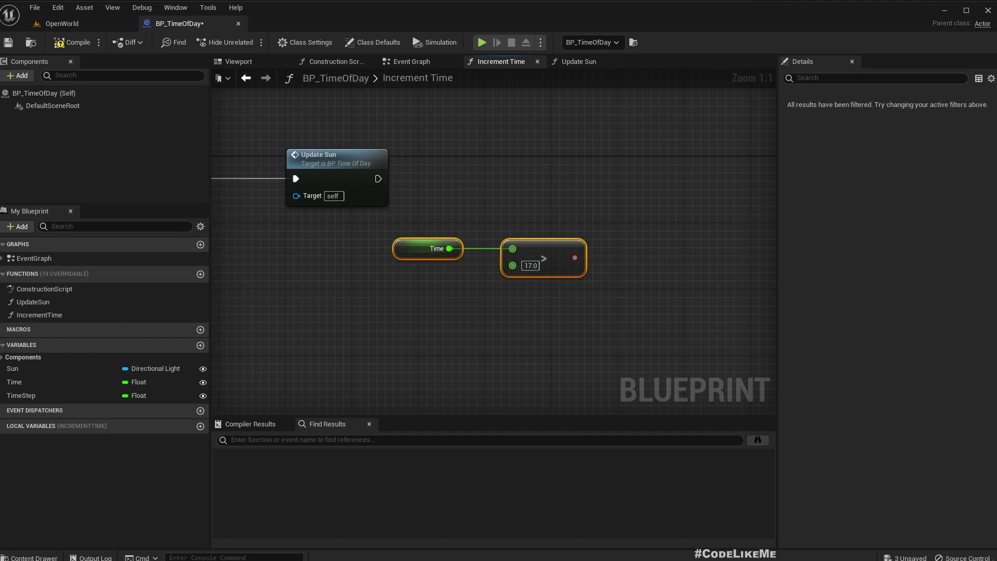
Step: Connect Time to a new Less (<) node with comparison value 7 and place it below the Greater node
drag(449, 248, 479, 326)
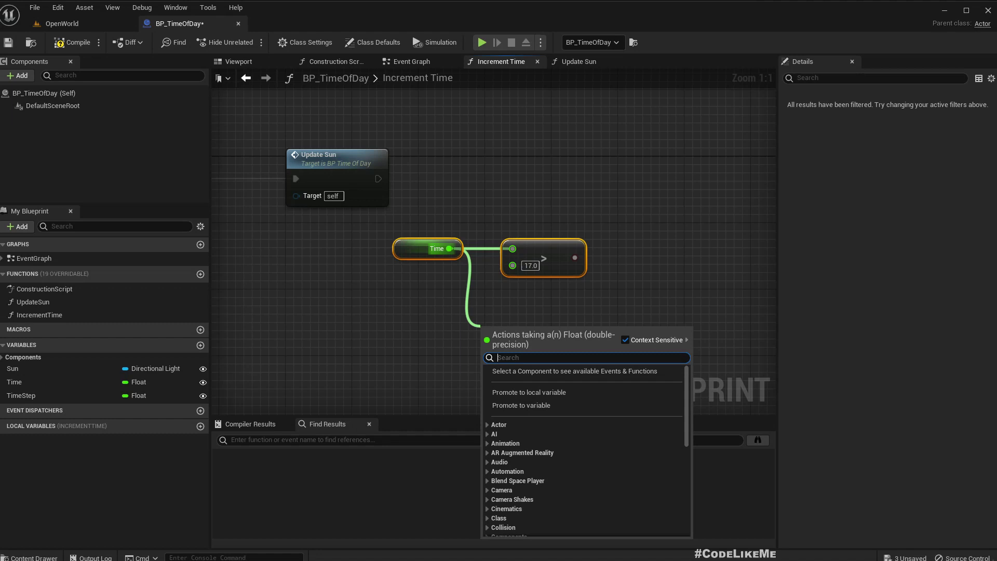
text(<)
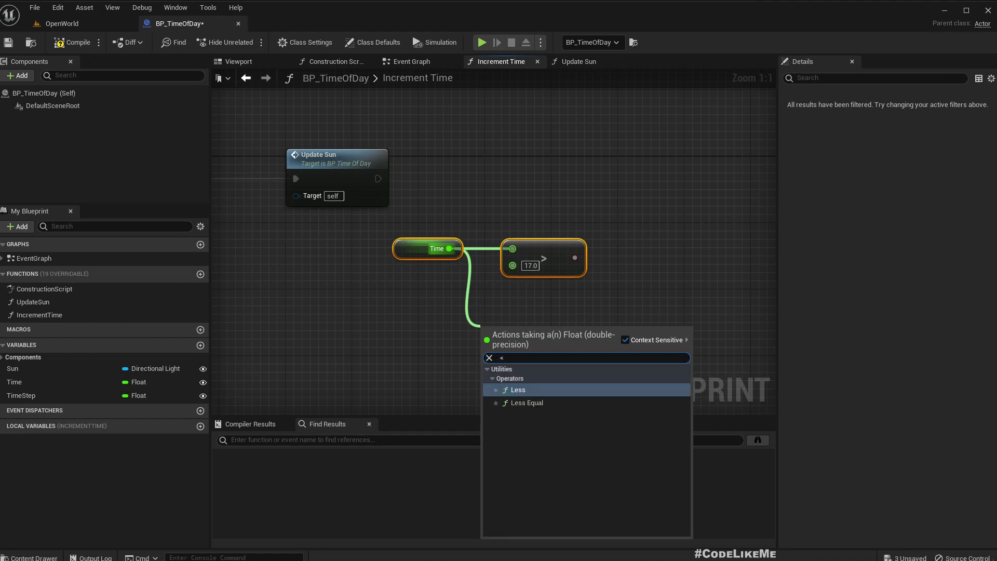
key(Return)
drag(521, 332, 538, 323)
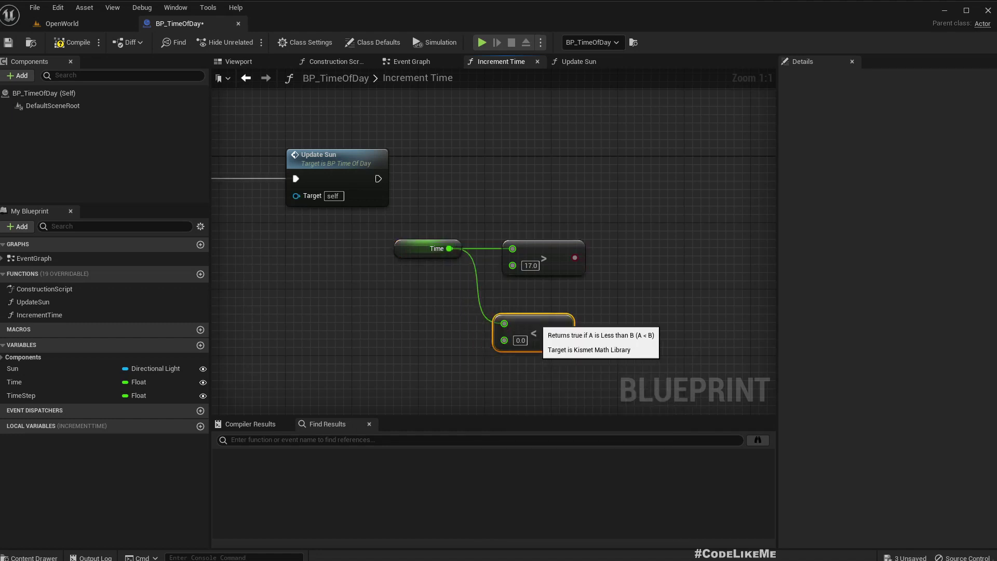
click(520, 341)
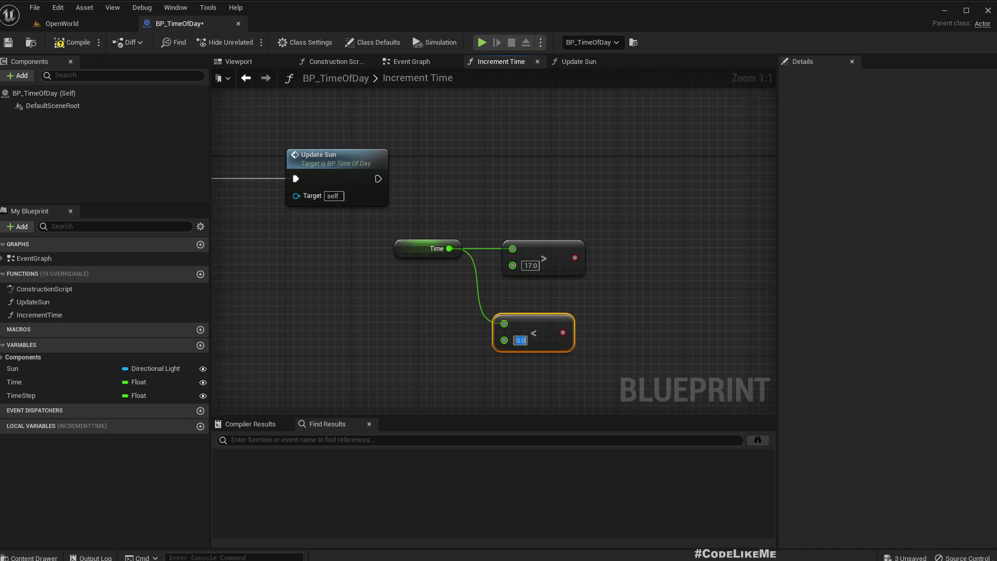
text(7)
key(Return)
drag(534, 318, 535, 309)
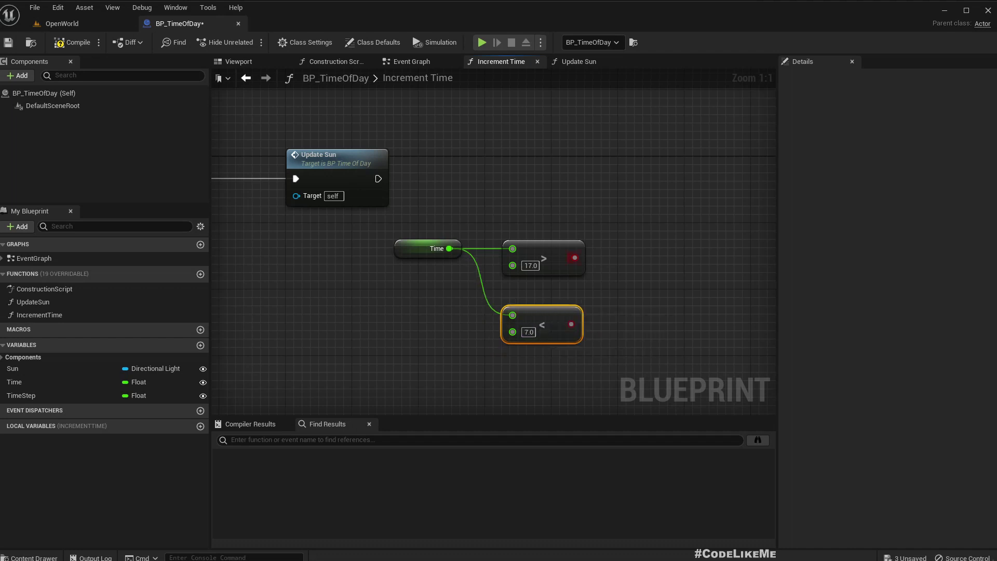
Step: Combine the Greater and Less comparison results with a new OR Boolean node
drag(574, 257, 624, 255)
text(or)
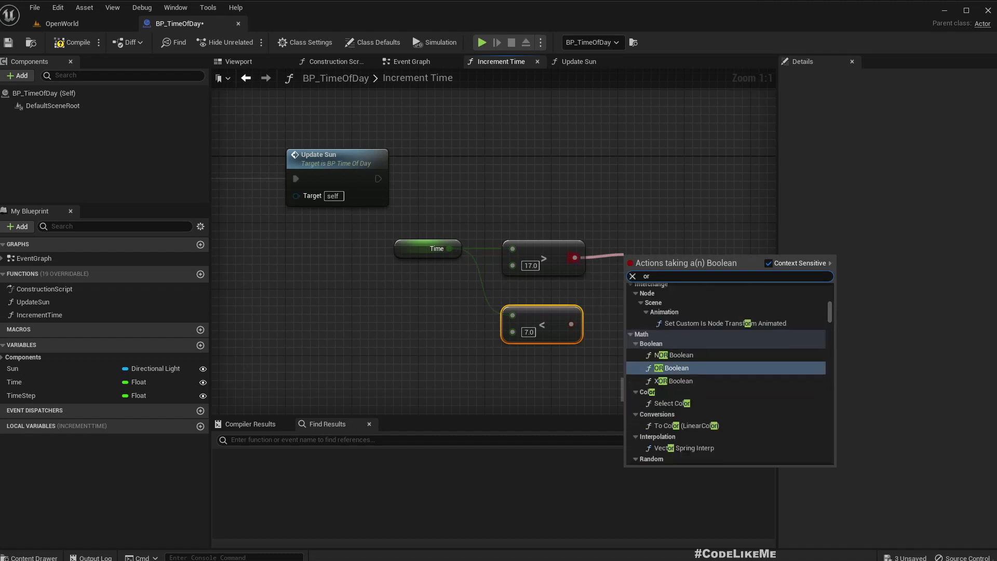
key(Return)
drag(571, 324, 628, 270)
Step: Select the Time getter, both comparison nodes and the OR node, and move them slightly lower beneath Update Sun
drag(412, 217, 670, 259)
right_drag(671, 259, 584, 290)
scroll(540, 340, down, 3)
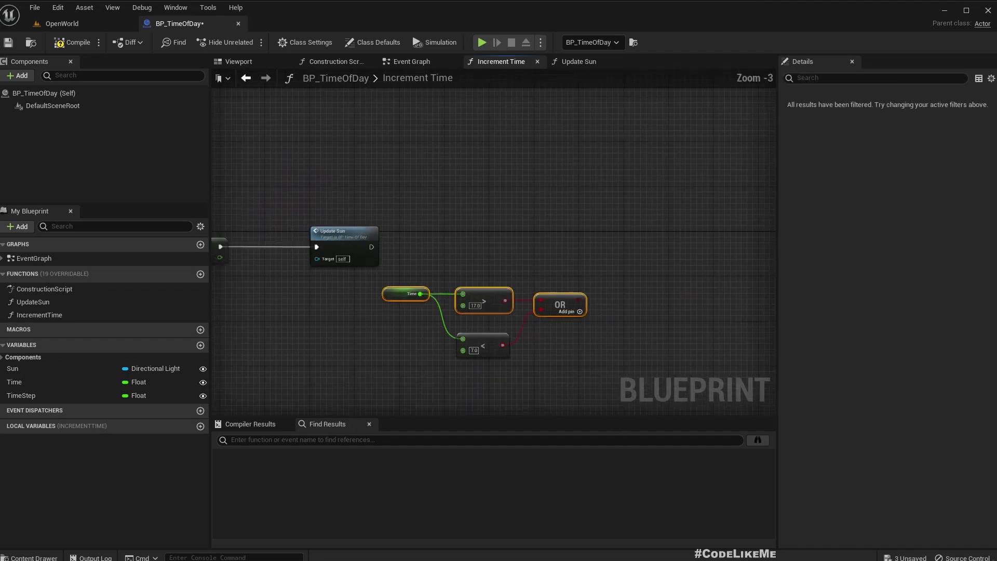
drag(383, 276, 589, 358)
drag(483, 300, 489, 320)
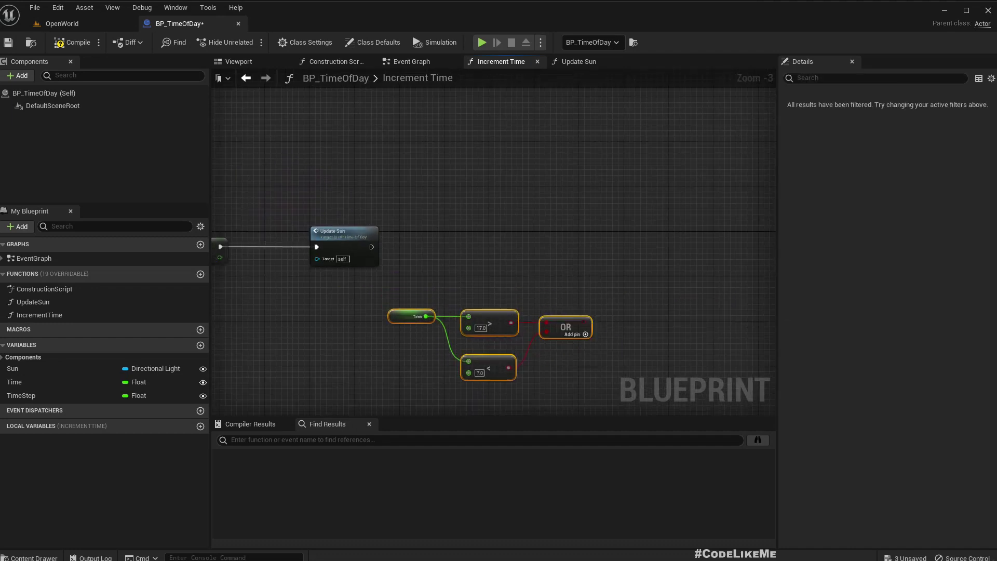
Step: Duplicate the Sun variable and name the copy MoonLight
click(37, 369)
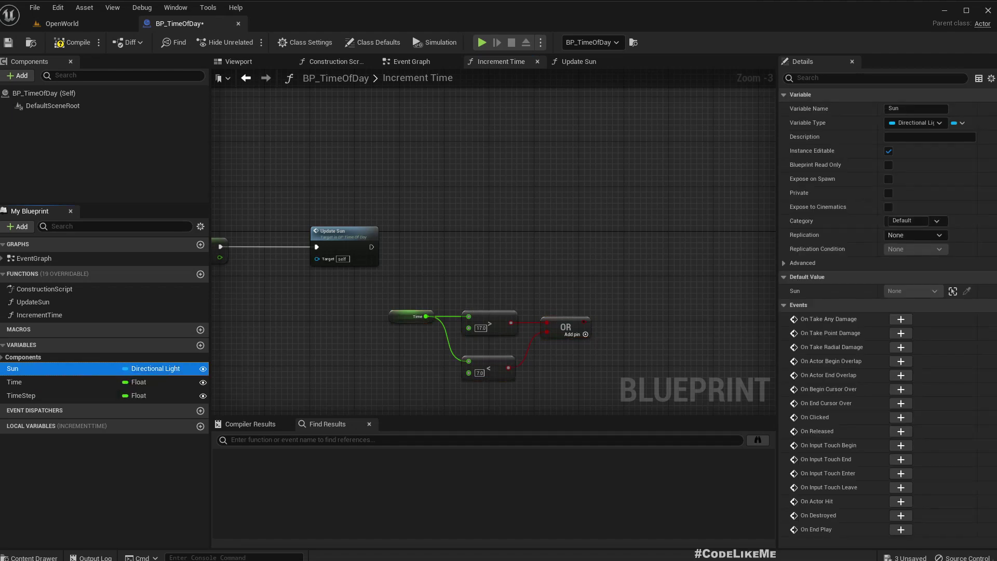
key(ctrl+d)
text(MoonLight)
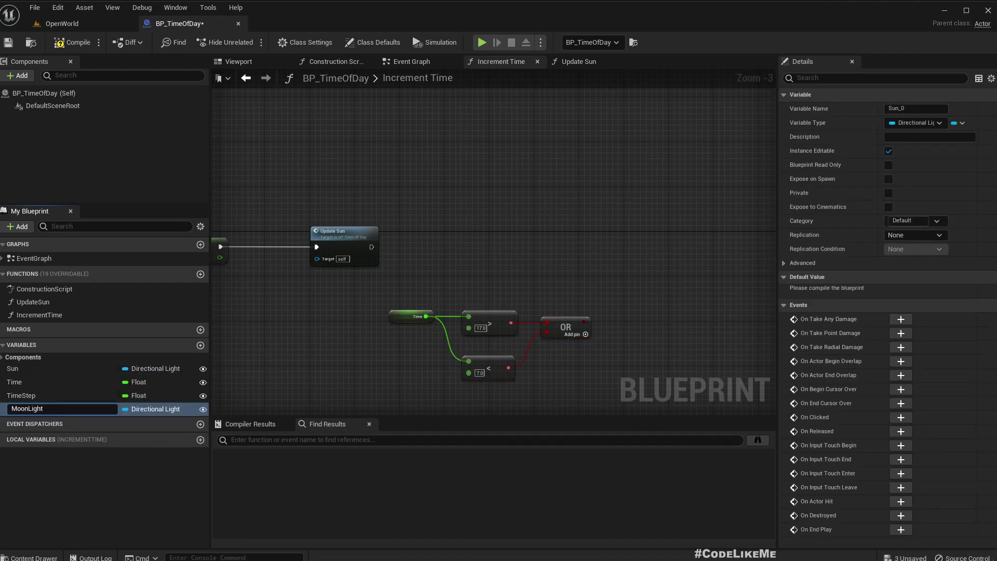
key(Return)
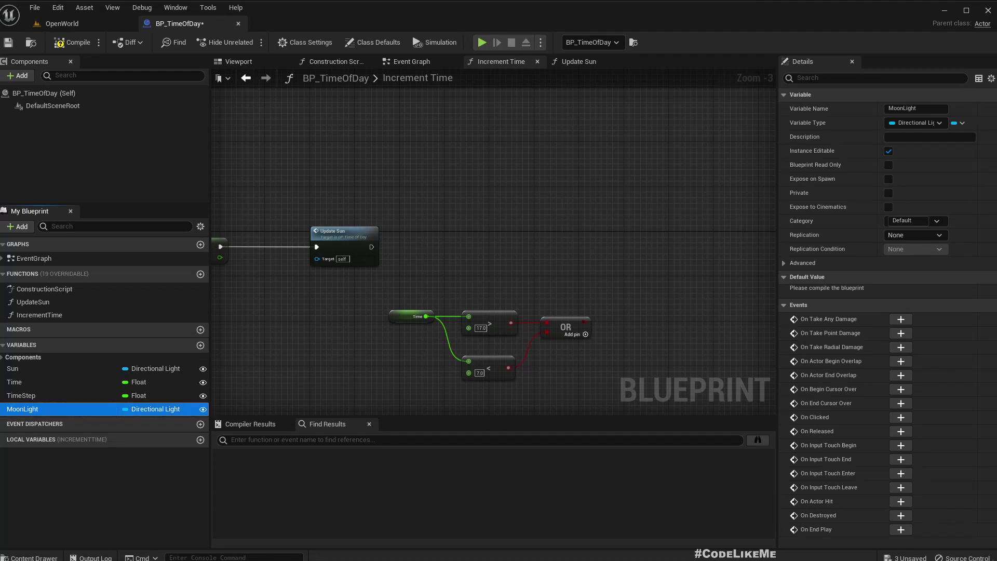
Step: Rename the Sun variable to SunLight and place MoonLight directly beneath it among the variables
click(31, 368)
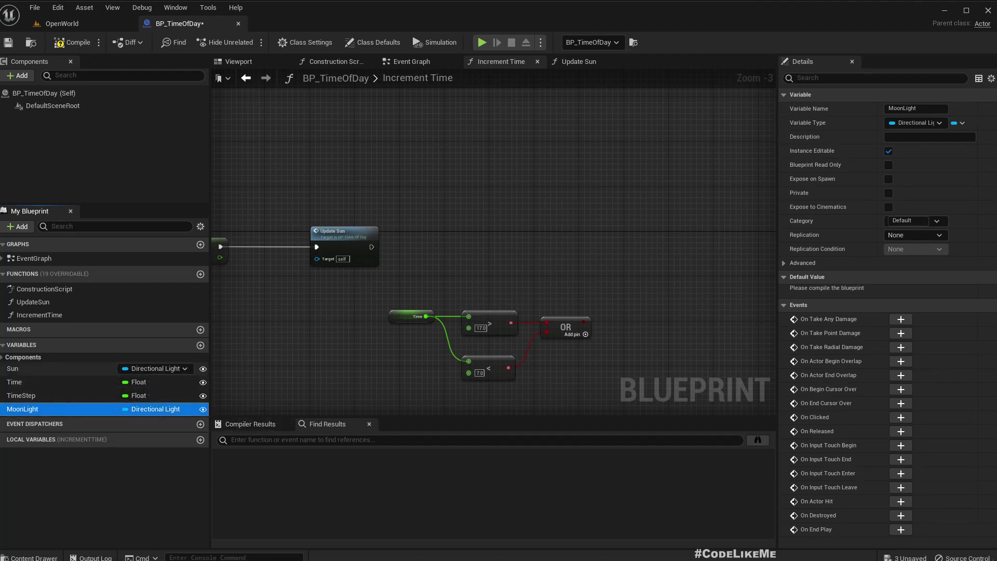
key(F2)
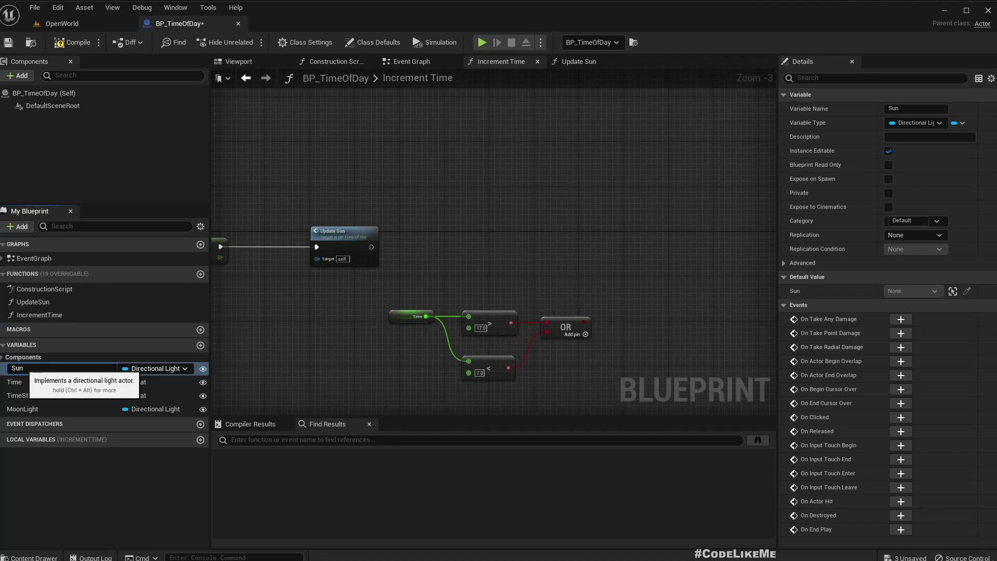
text(SunLight)
key(Return)
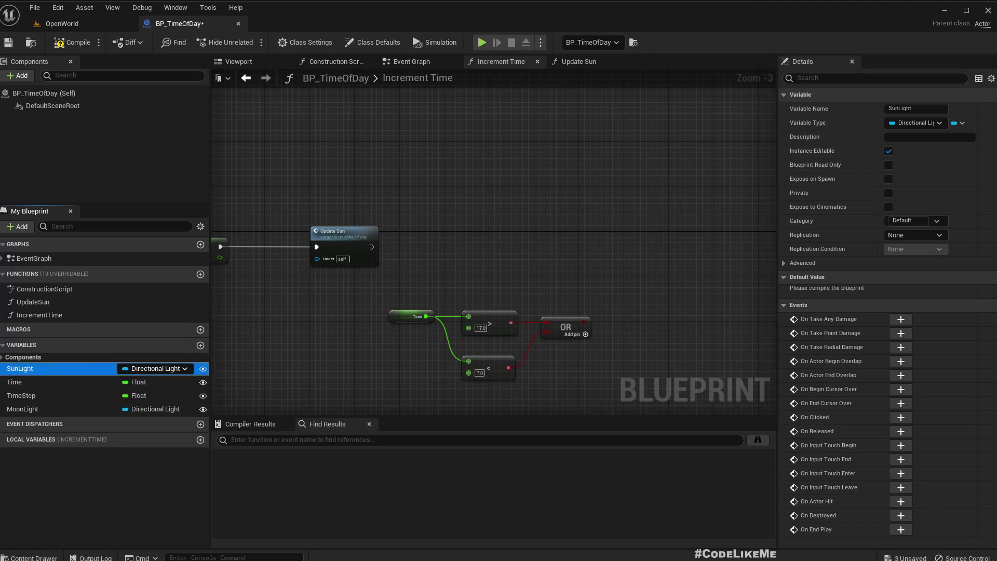
drag(23, 409, 20, 382)
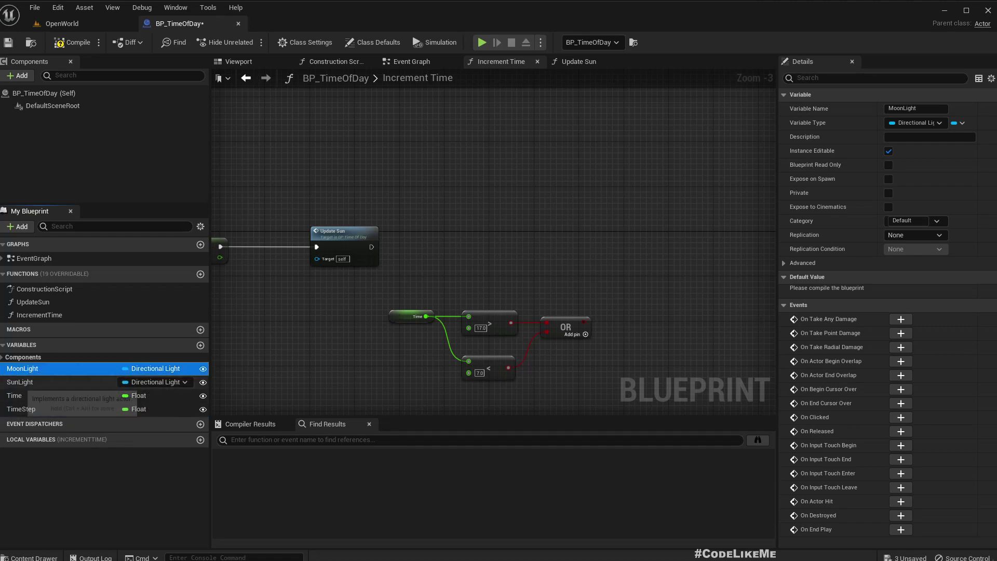
drag(16, 367, 22, 397)
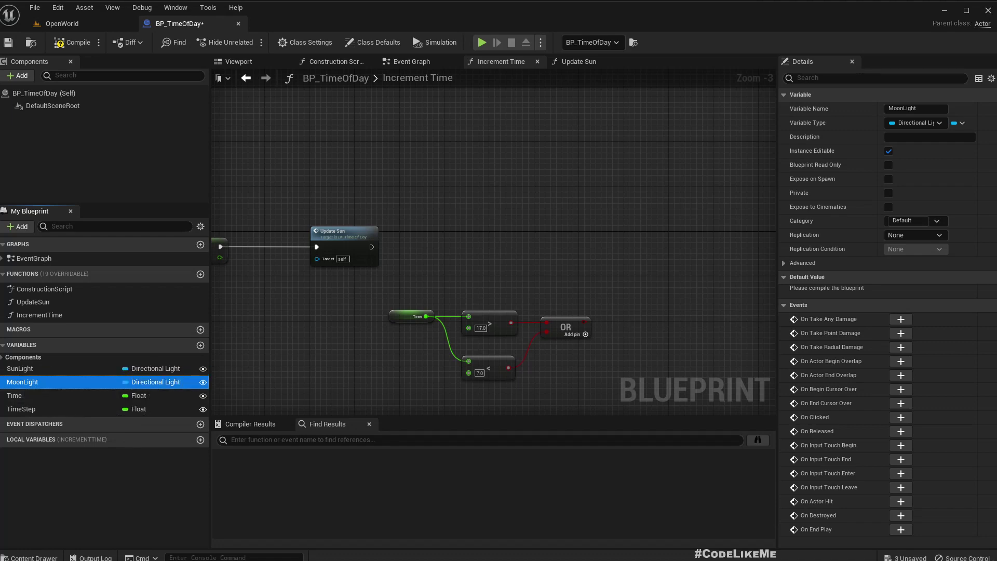
Step: In the OpenWorld level, assign the MoonLight actor to the Moon Light property of BP_TimeOfDay
click(61, 24)
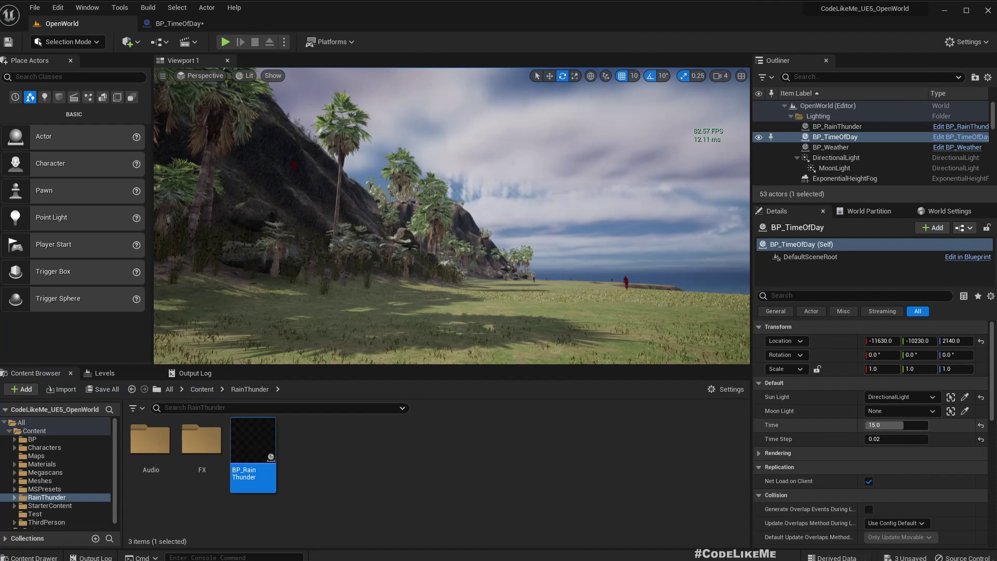
click(901, 410)
click(903, 299)
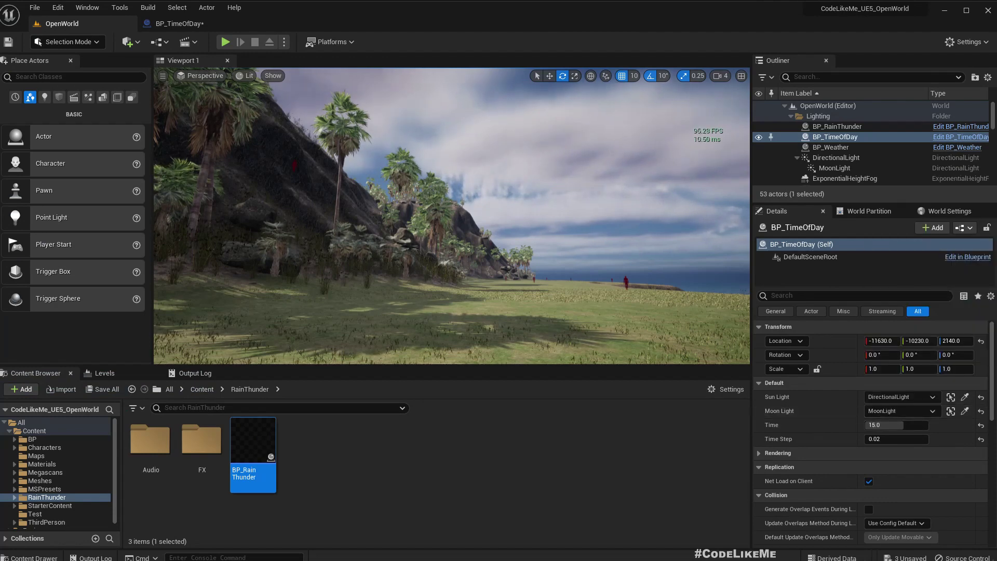
Step: Back in BP_TimeOfDay, add a Branch driven by the OR result and connect its execution input to Update Sun
click(176, 24)
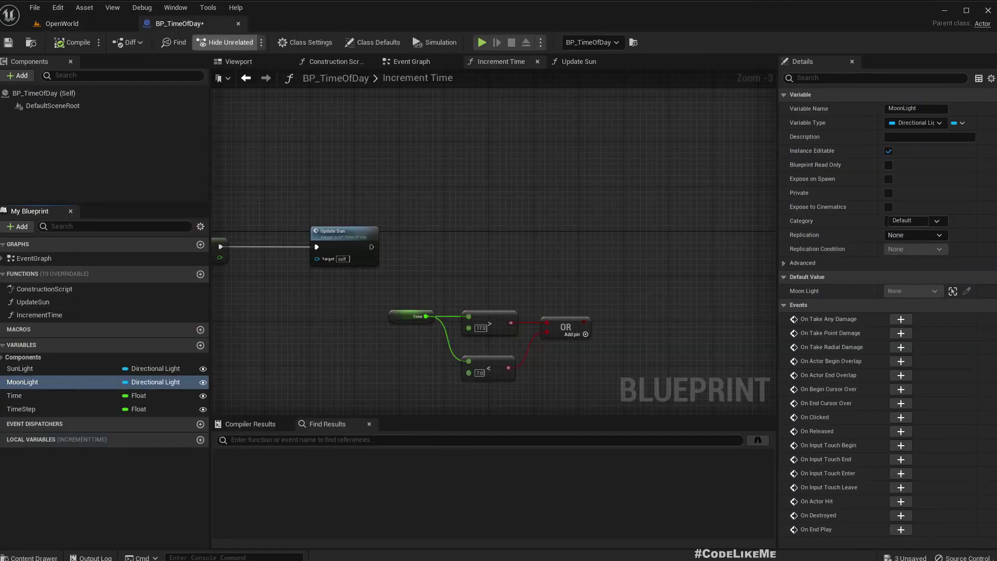
drag(387, 292, 607, 410)
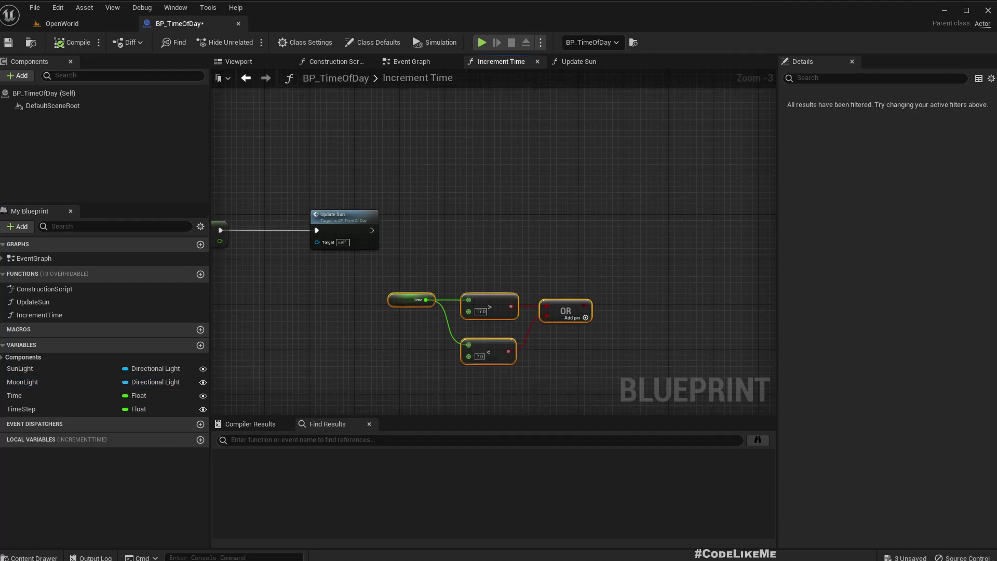
drag(564, 308, 601, 278)
scroll(512, 300, up, 3)
text(branch)
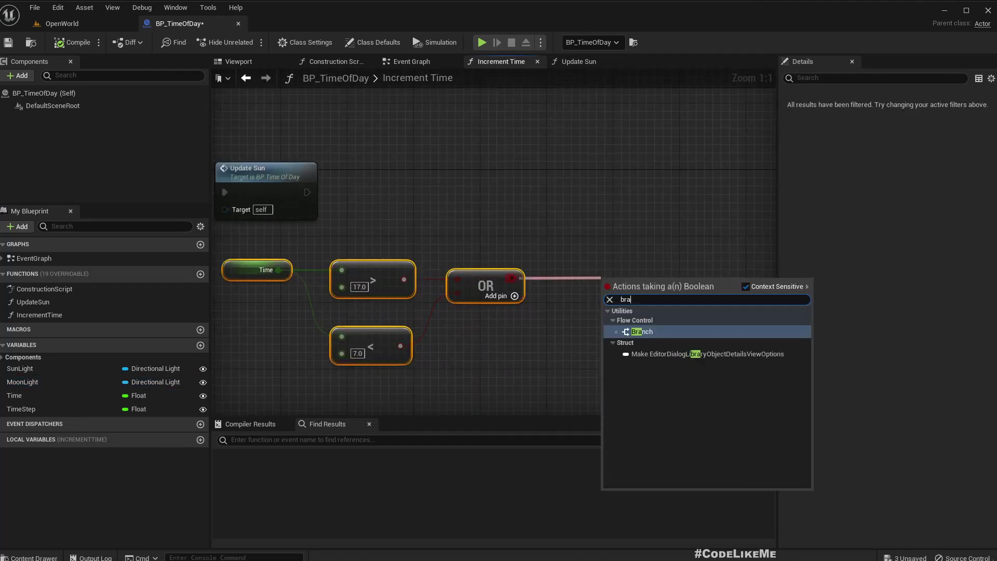
key(Return)
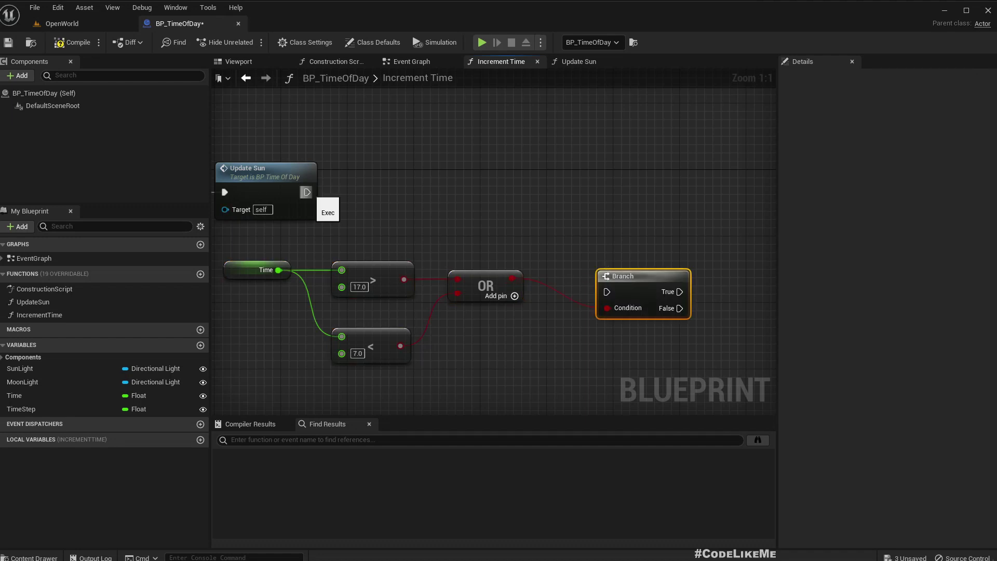
drag(307, 192, 597, 178)
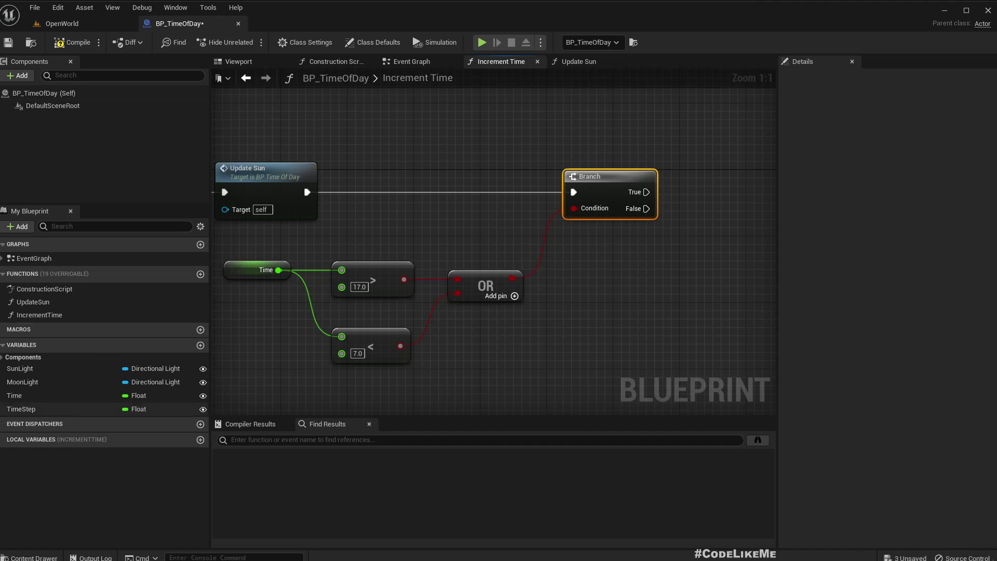
Step: Place a MoonLight getter beyond the Branch node, slightly below its outputs
ctrl+drag(22, 382, 727, 224)
click(747, 229)
right_drag(699, 301, 413, 349)
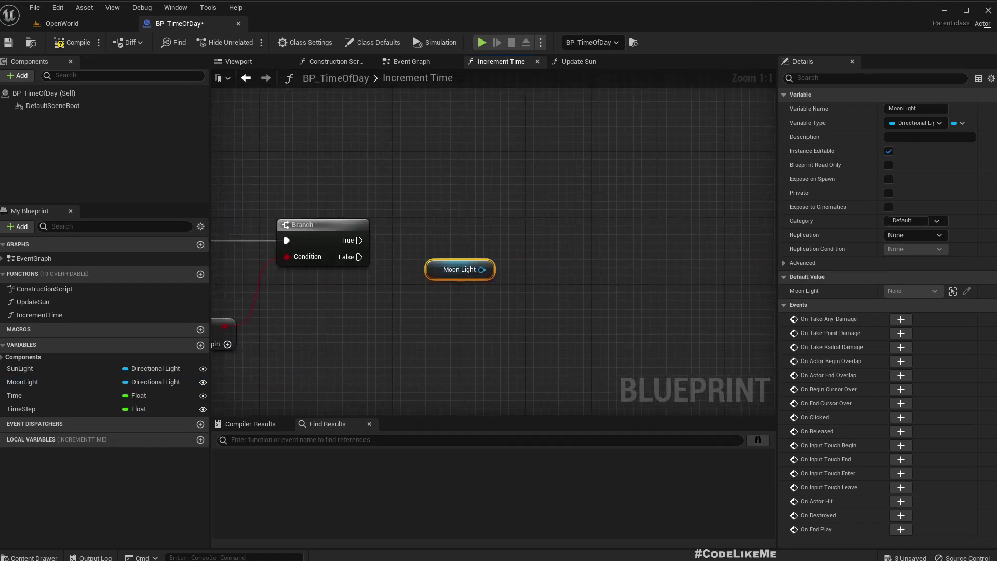
Step: Search the actions available for the Moon Light reference for functions that set what the light affects
drag(482, 269, 529, 274)
text(affect)
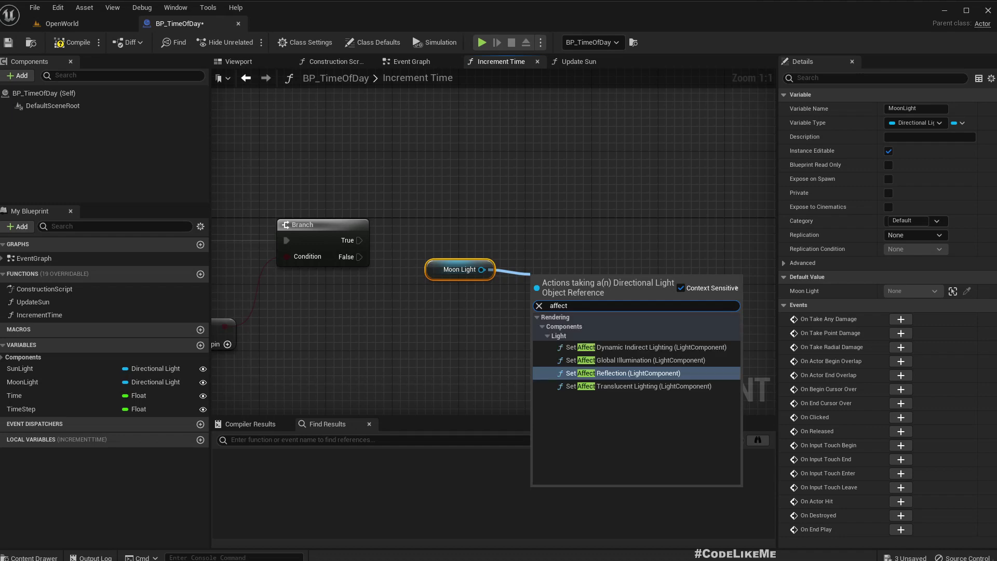
text(s)
key(ctrl+a)
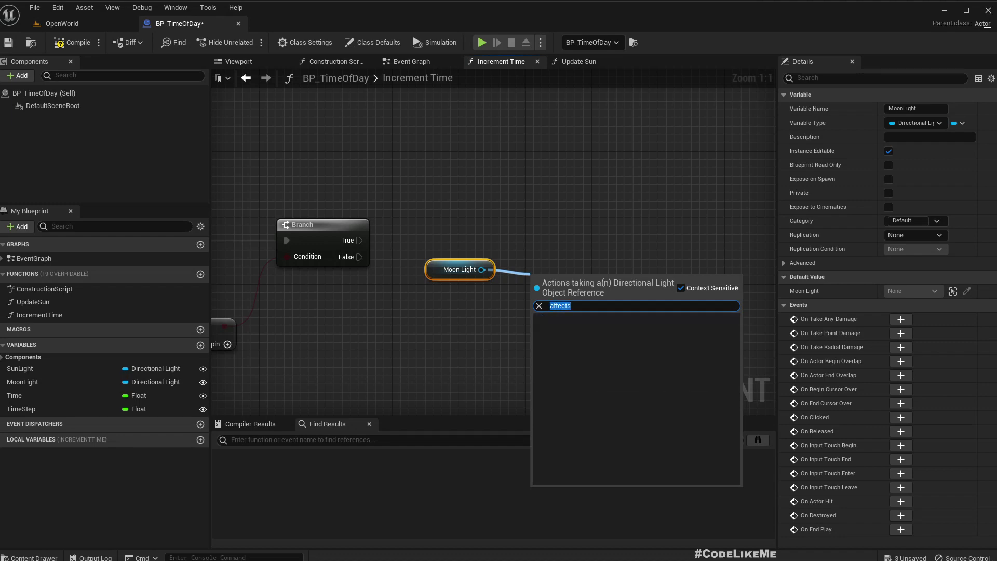
text(set affec)
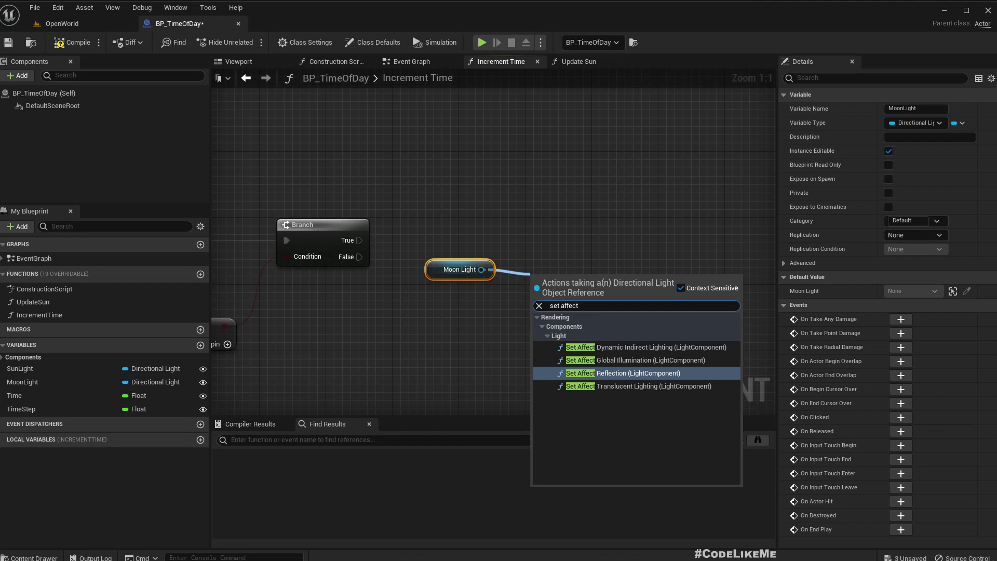
Step: Select DirectionalLight in the OpenWorld level, examine its component and Affects World setting, and return to BP_TimeOfDay
click(62, 23)
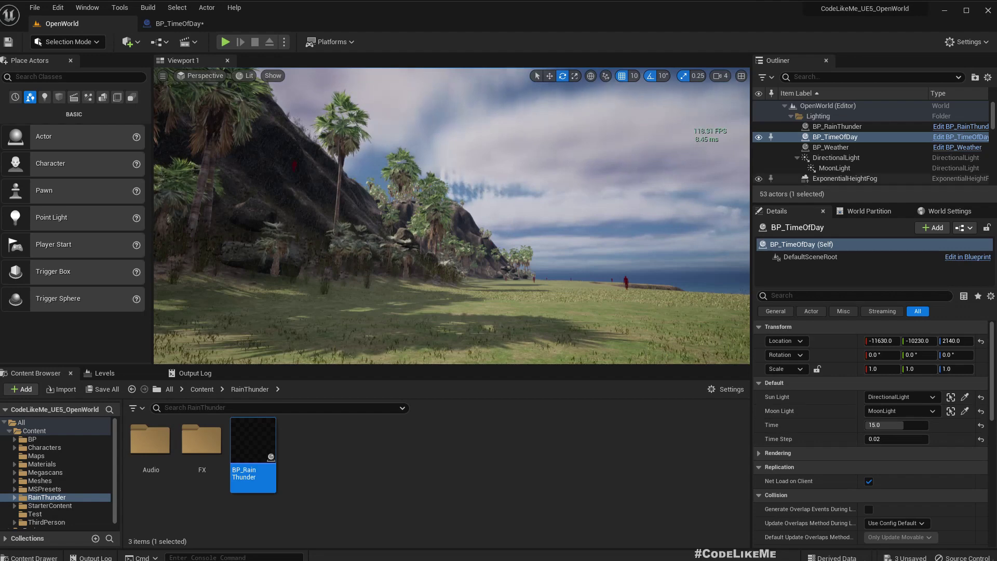
click(836, 158)
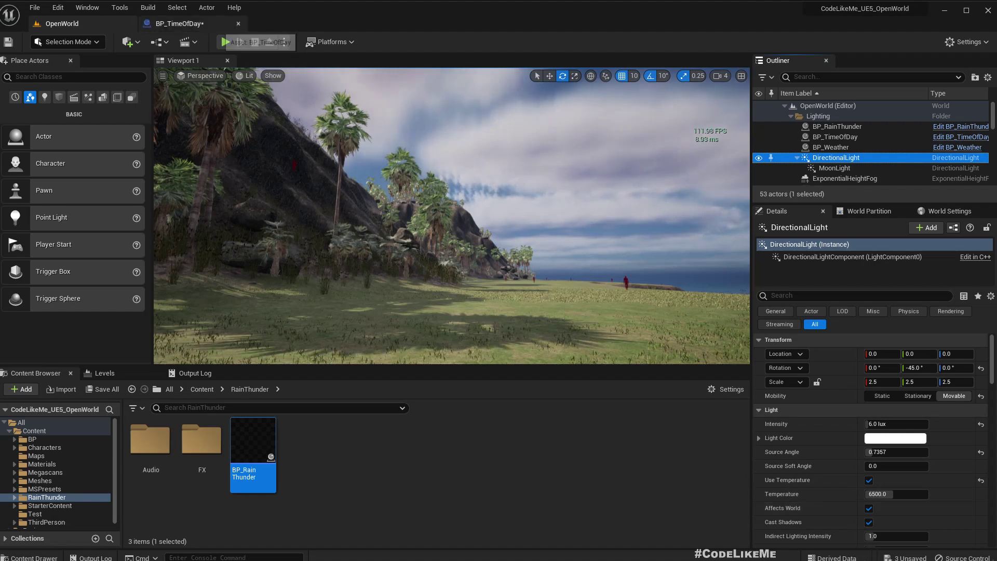
click(176, 24)
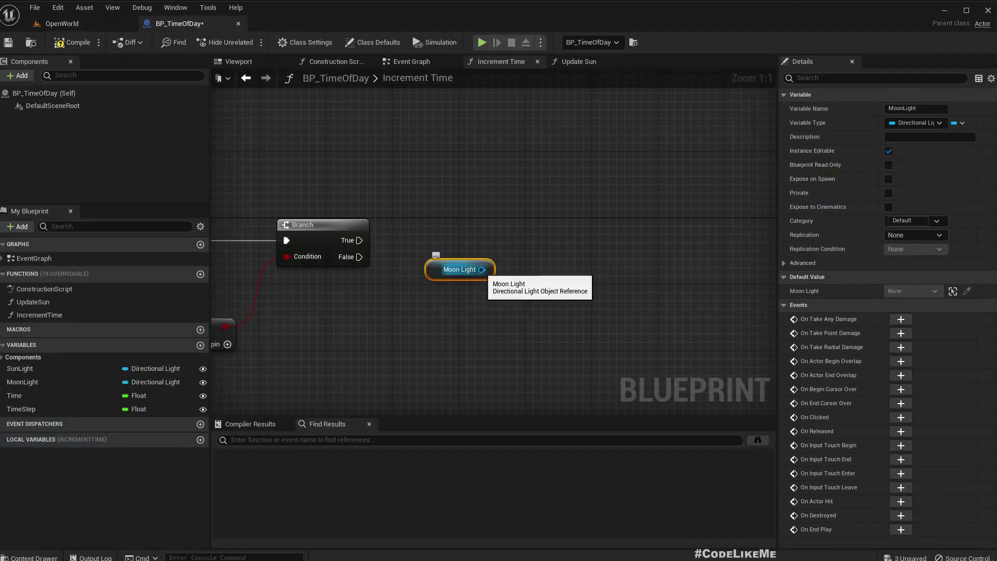
drag(481, 269, 533, 271)
text(get direc)
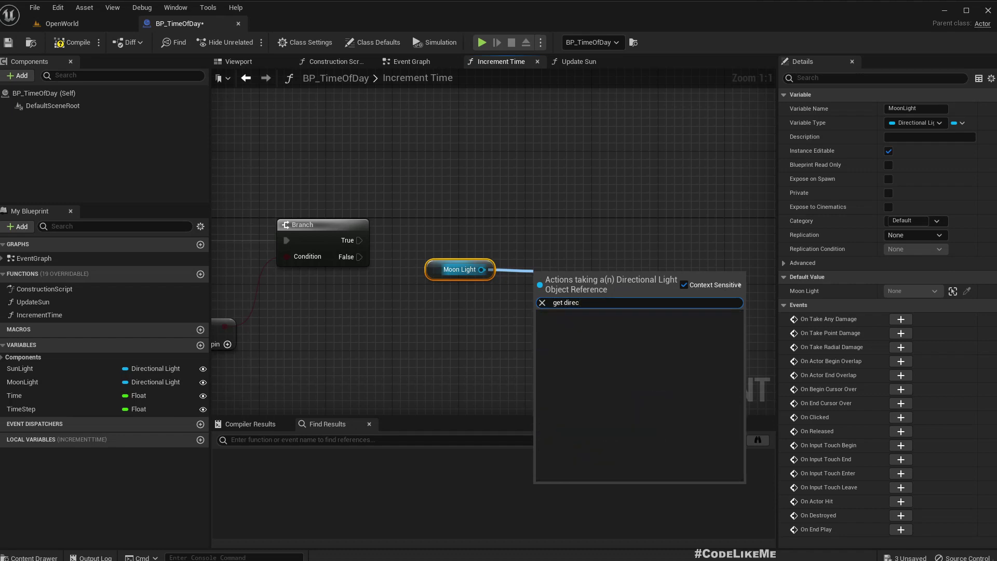
key(ctrl+a)
key(Escape)
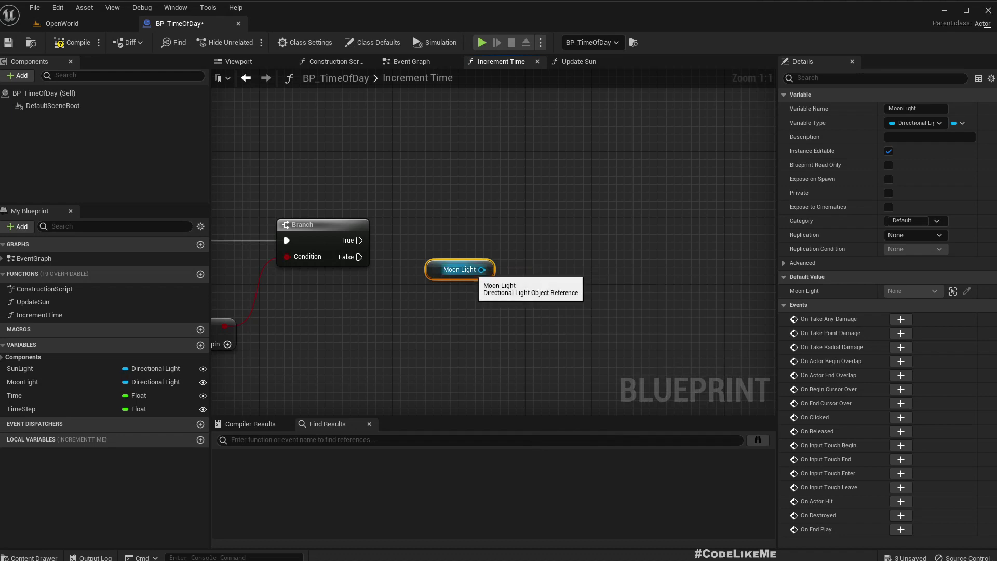
Step: Add a Get Light Component node connected to the Moon Light getter
drag(482, 269, 567, 285)
text(lightc)
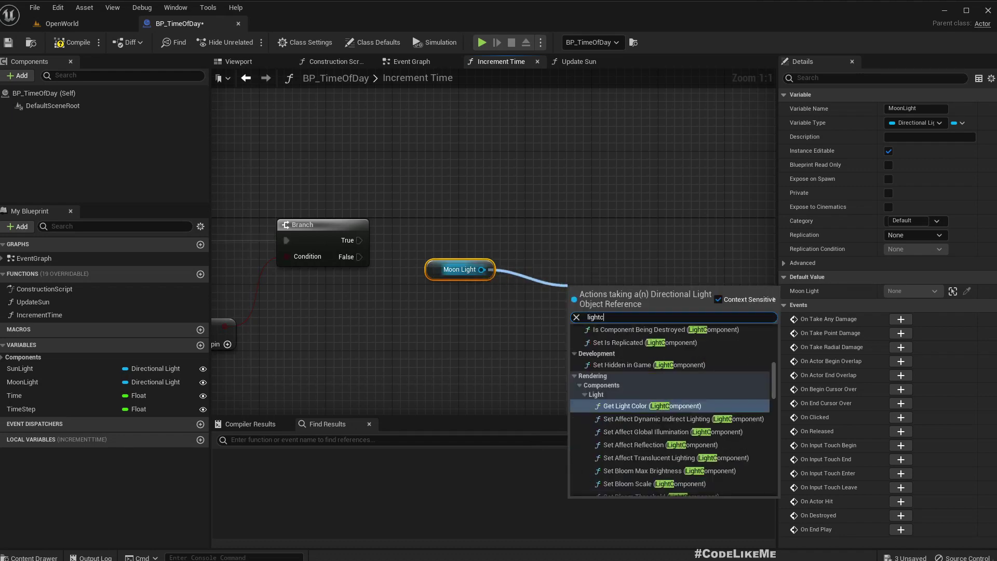
text(ompo)
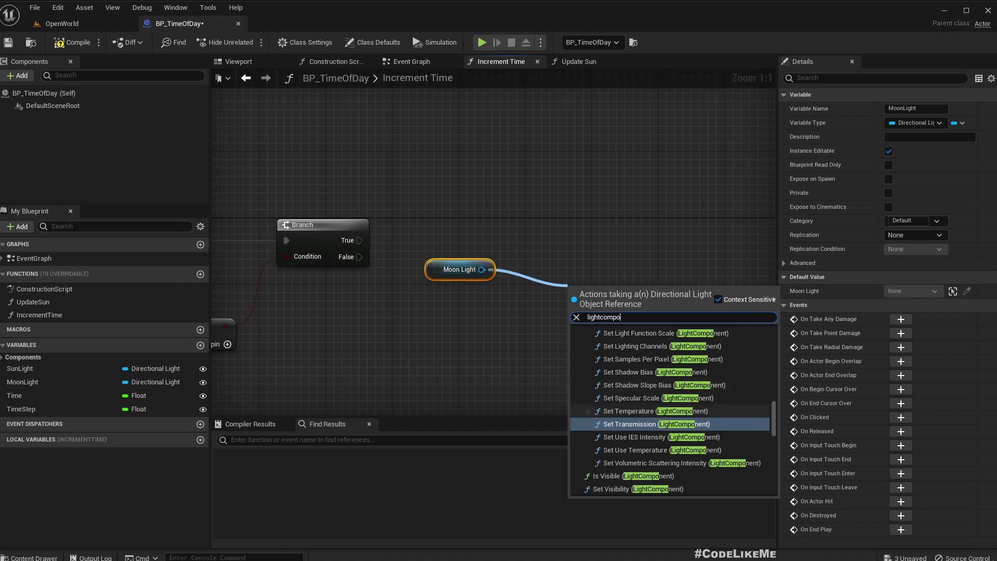
scroll(669, 419, up, 3)
scroll(670, 416, up, 8)
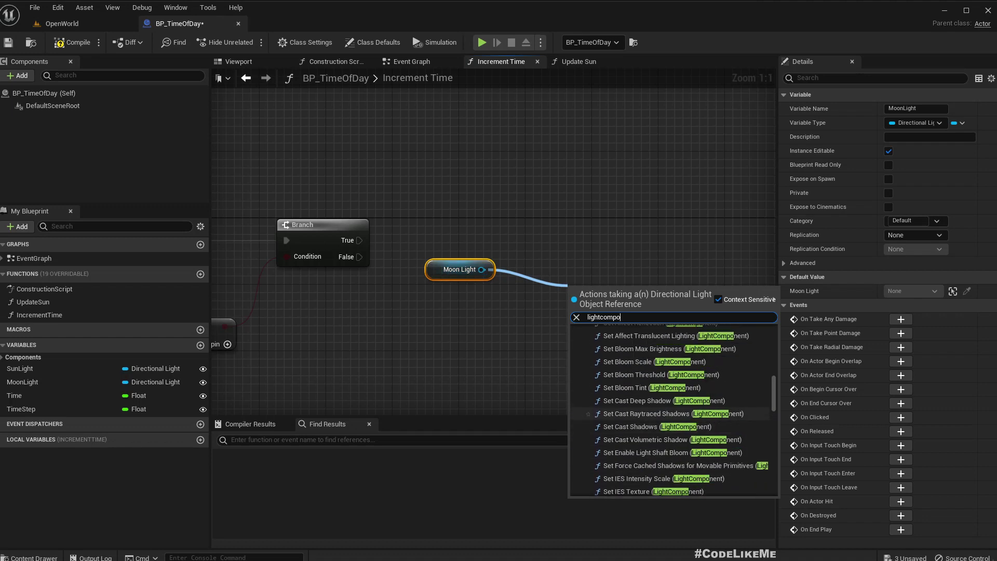
scroll(669, 411, down, 5)
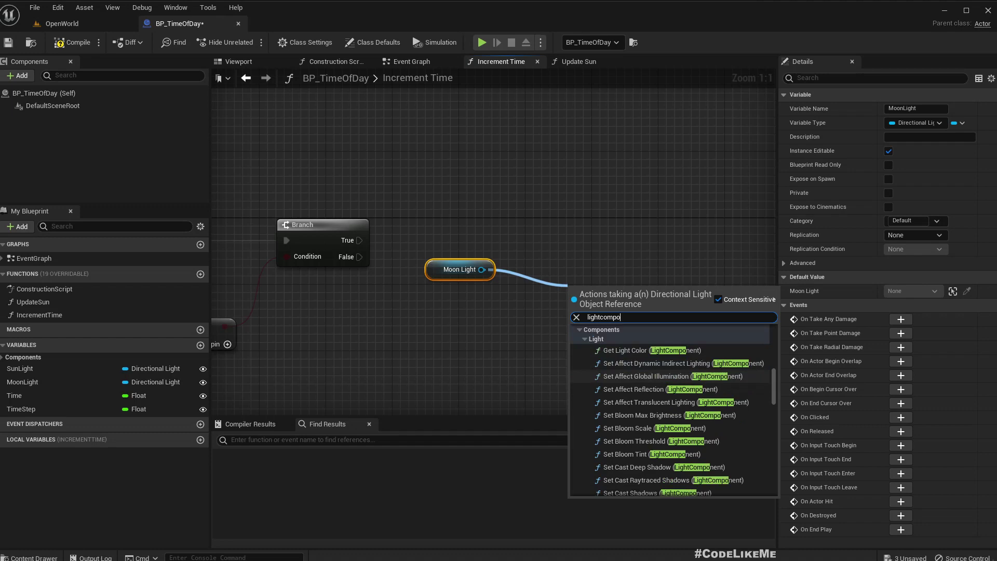
scroll(670, 387, down, 3)
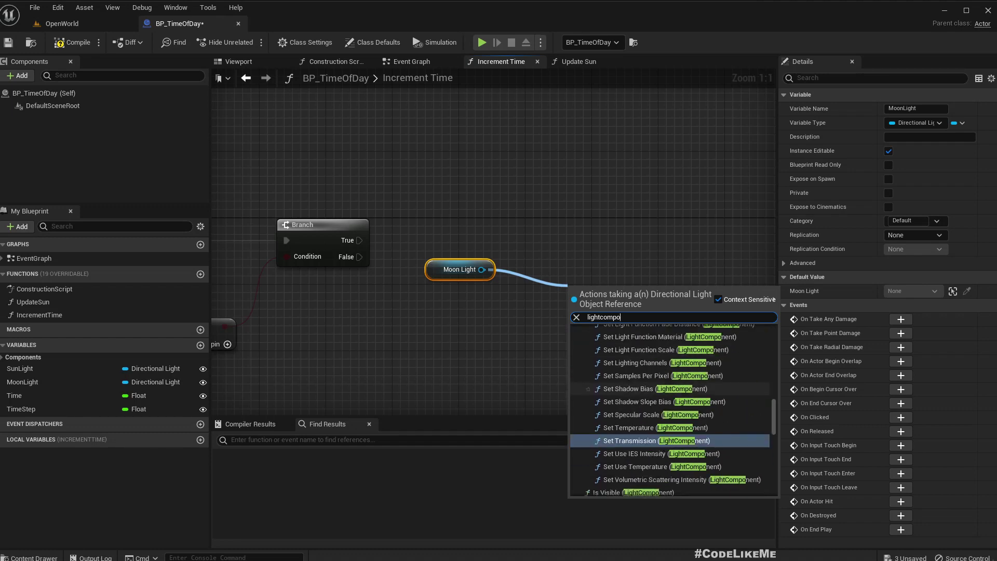
scroll(670, 391, down, 3)
scroll(669, 394, down, 1)
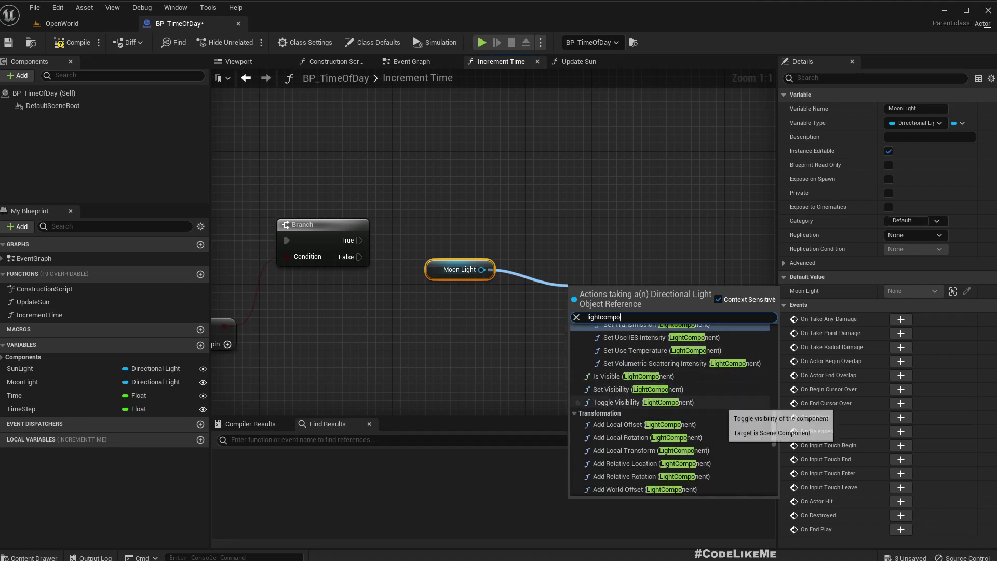
scroll(669, 415, down, 5)
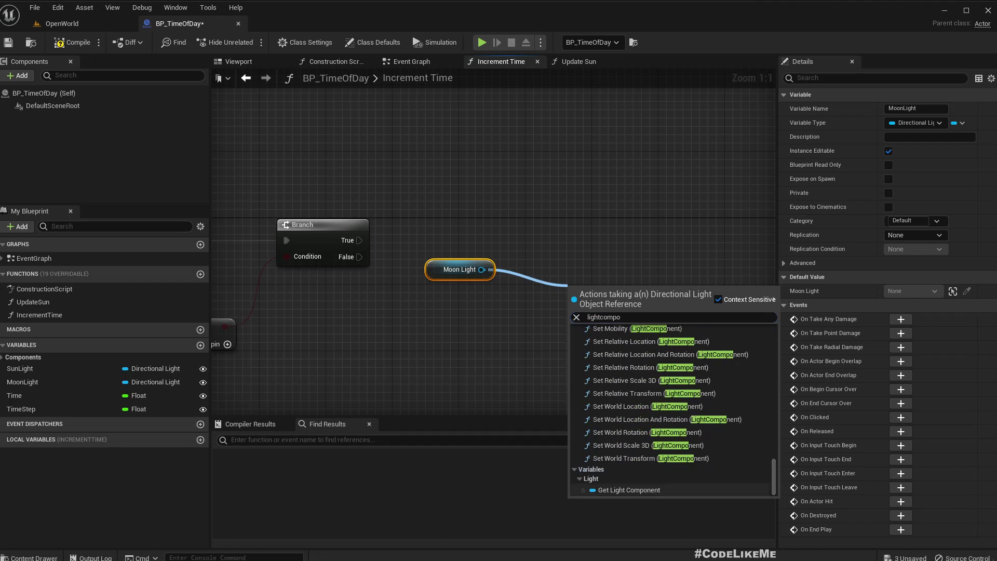
click(665, 425)
Step: Search the Light Component's actions for a way to set Affects World, and delete the Get Light Component node
drag(677, 295, 694, 297)
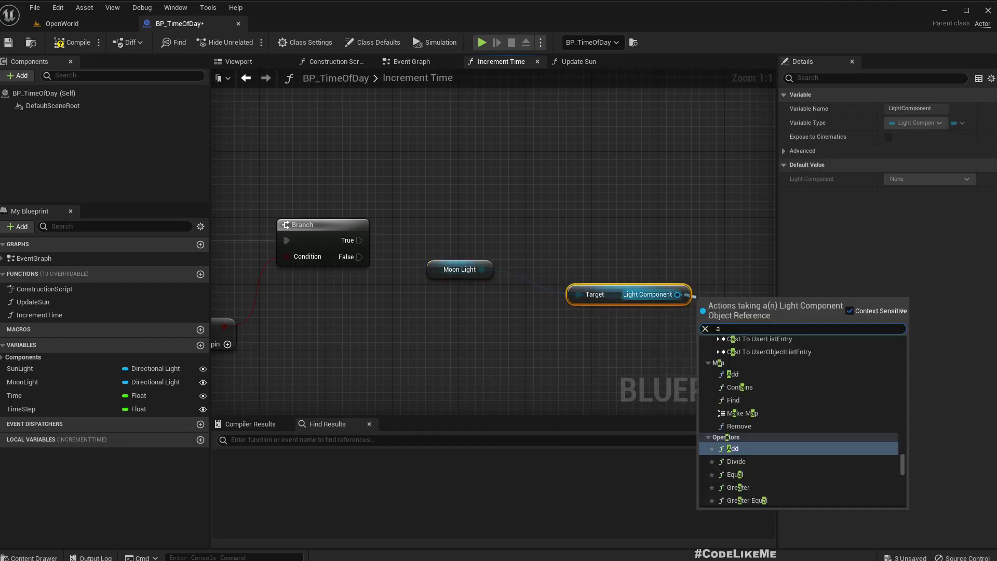
text(affec)
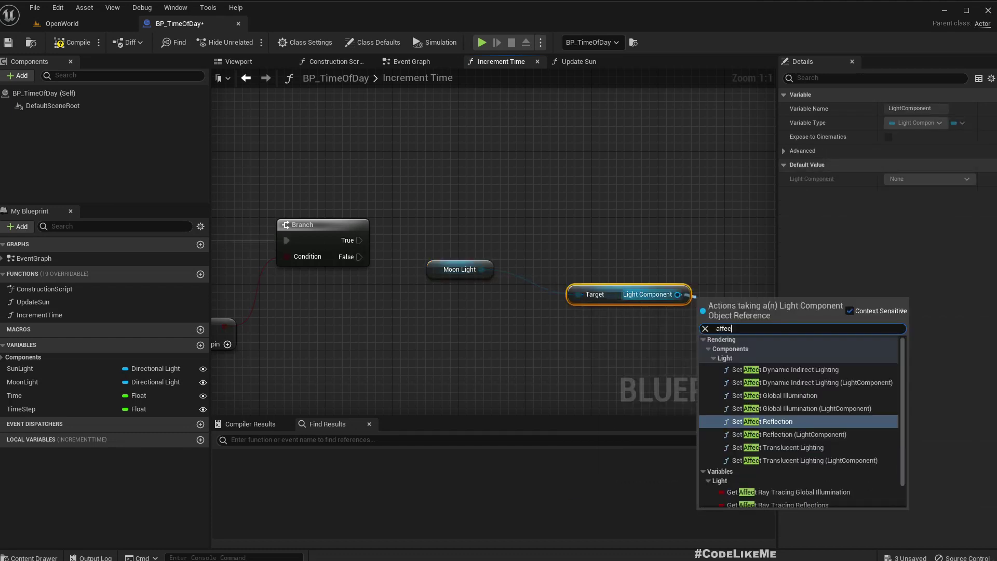
text(ts)
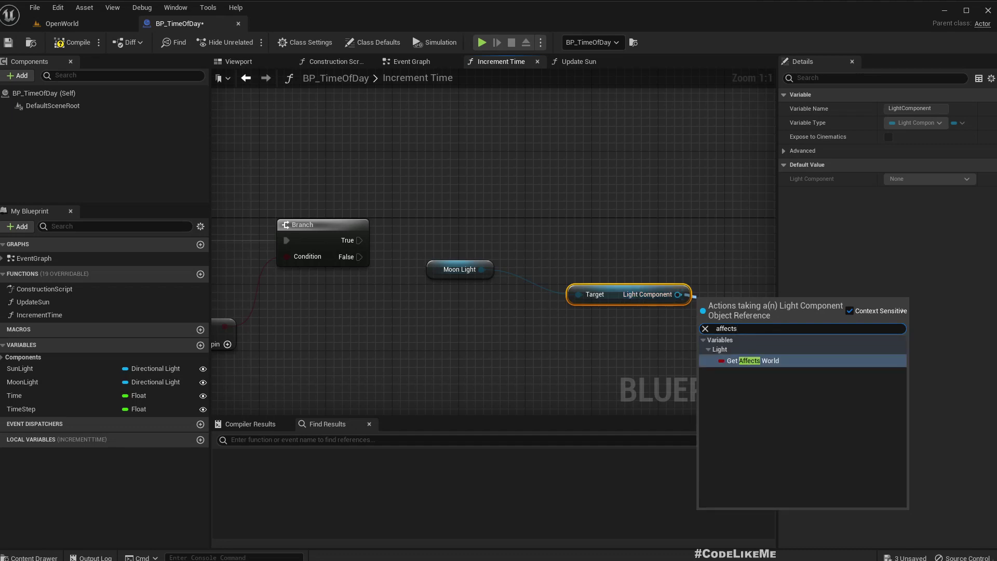
right_drag(622, 367, 325, 367)
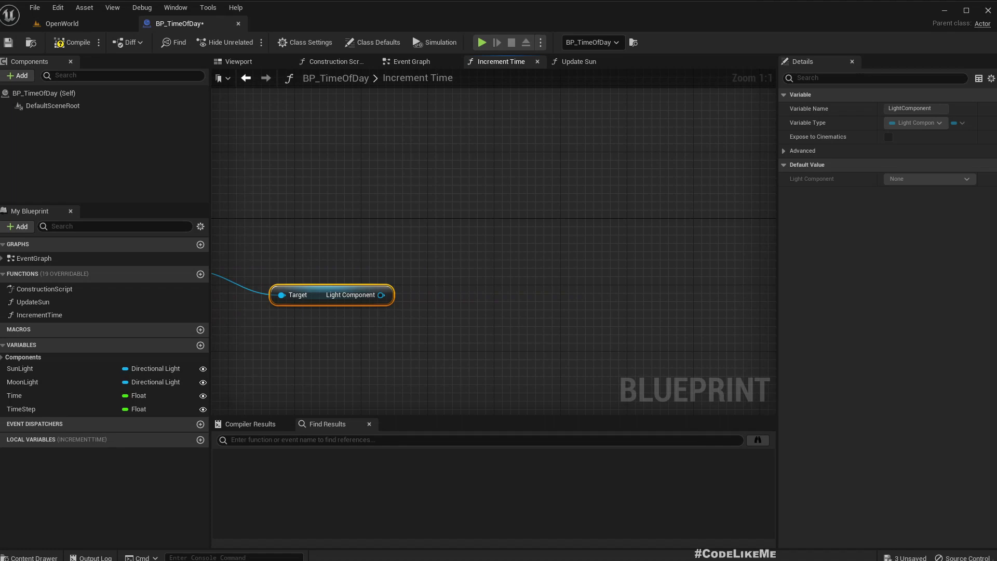
drag(380, 295, 417, 304)
text(set affects)
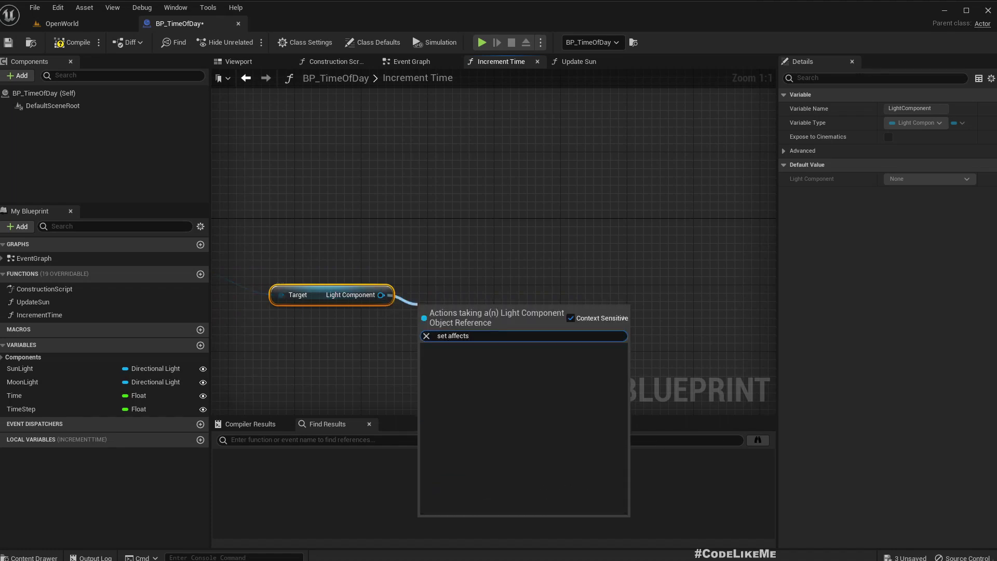
key(BackSpace)
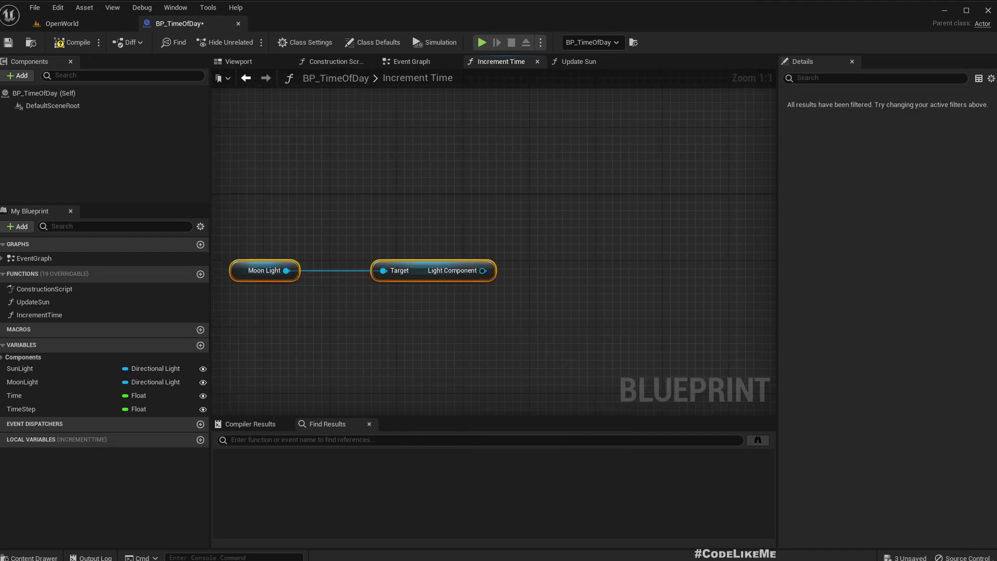
click(433, 270)
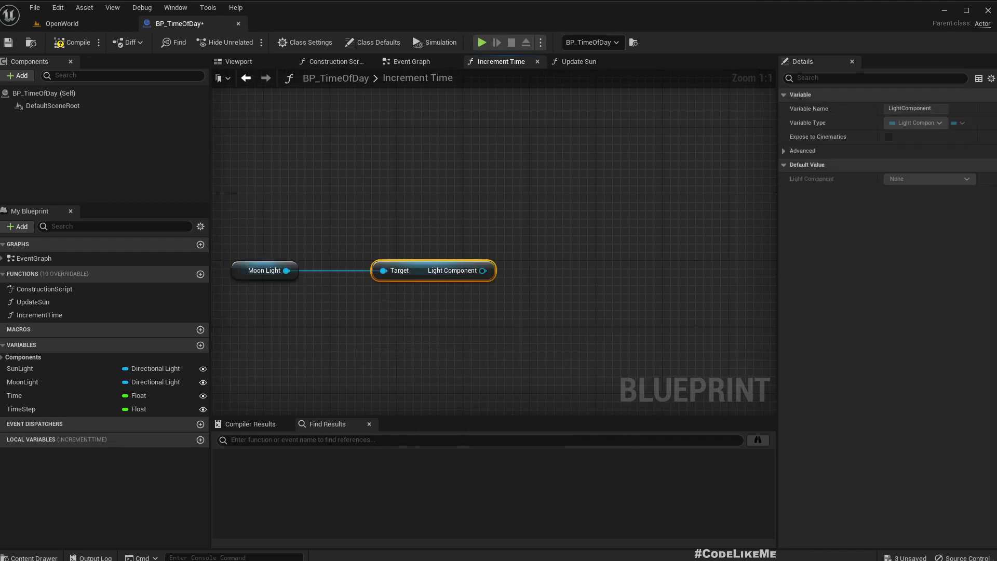
key(Delete)
Step: Enable Affects World for MoonLight in the OpenWorld level
click(78, 23)
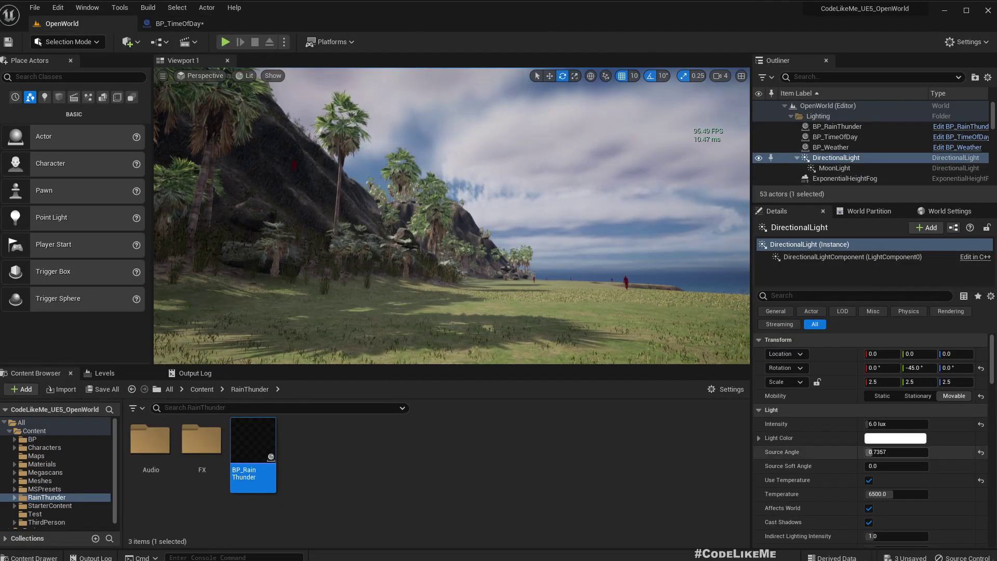
click(833, 168)
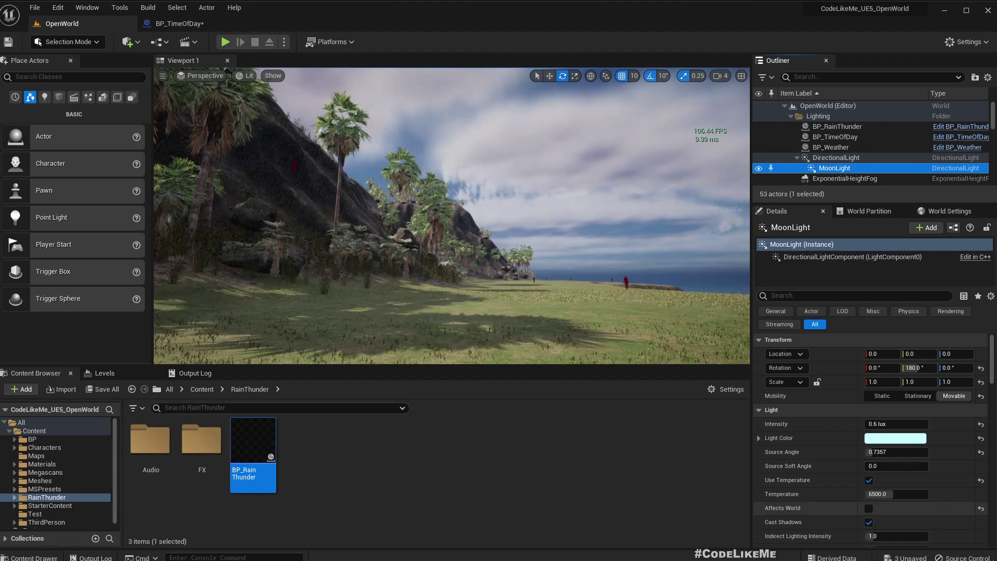
click(868, 507)
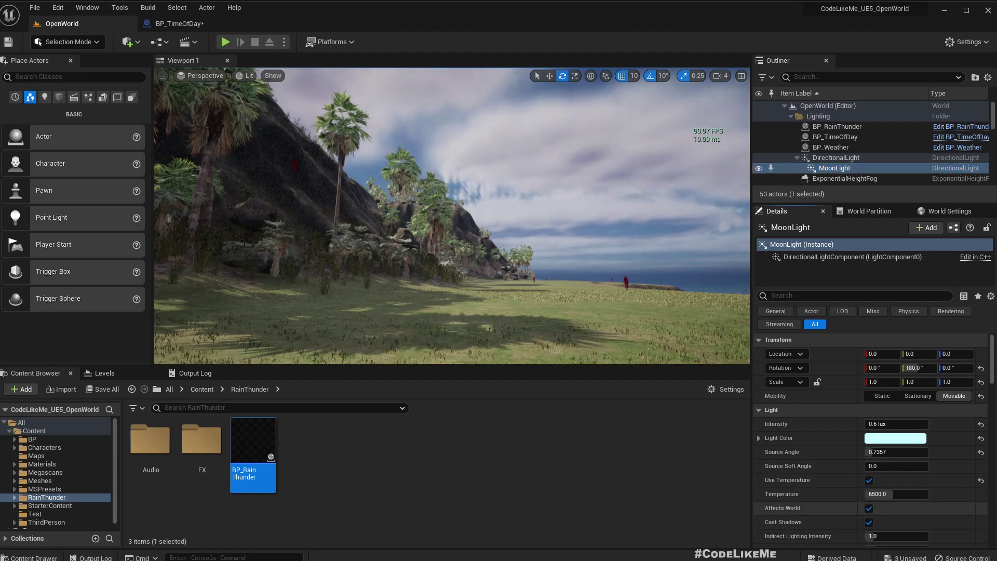
scroll(869, 508, down, 5)
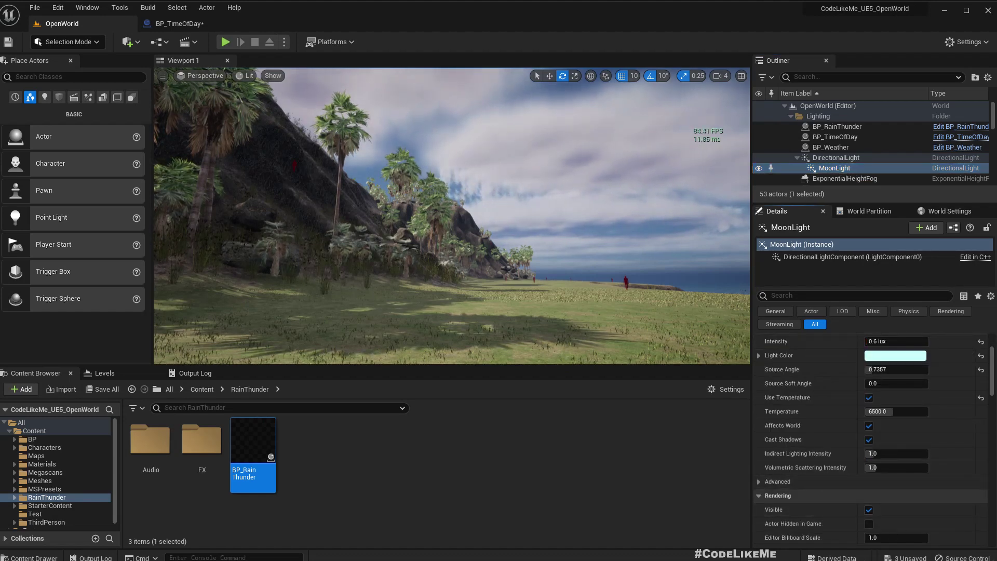
Step: Set BP_TimeOfDay's Time to 0 to preview the level at midnight
click(835, 137)
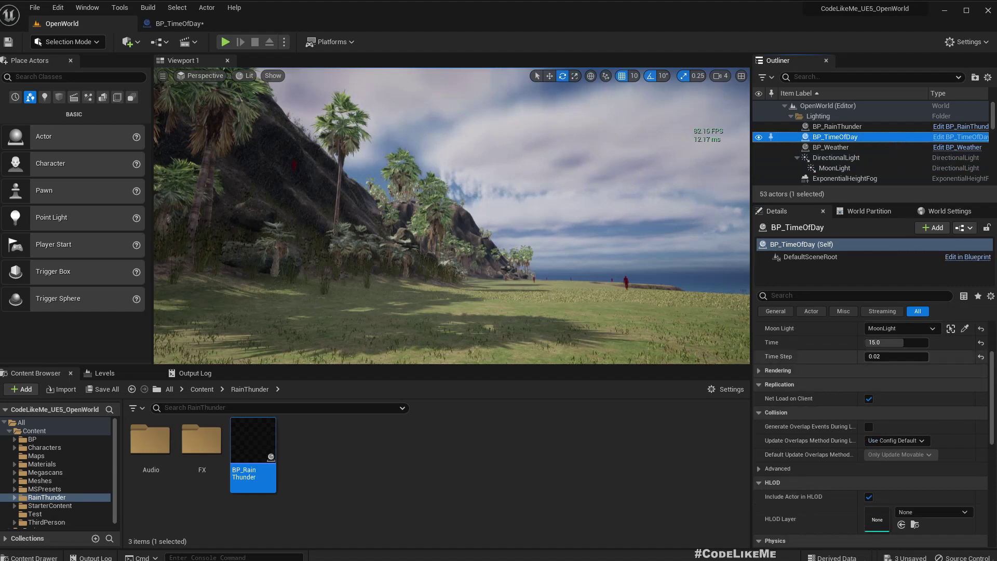
click(907, 343)
text(0)
key(Return)
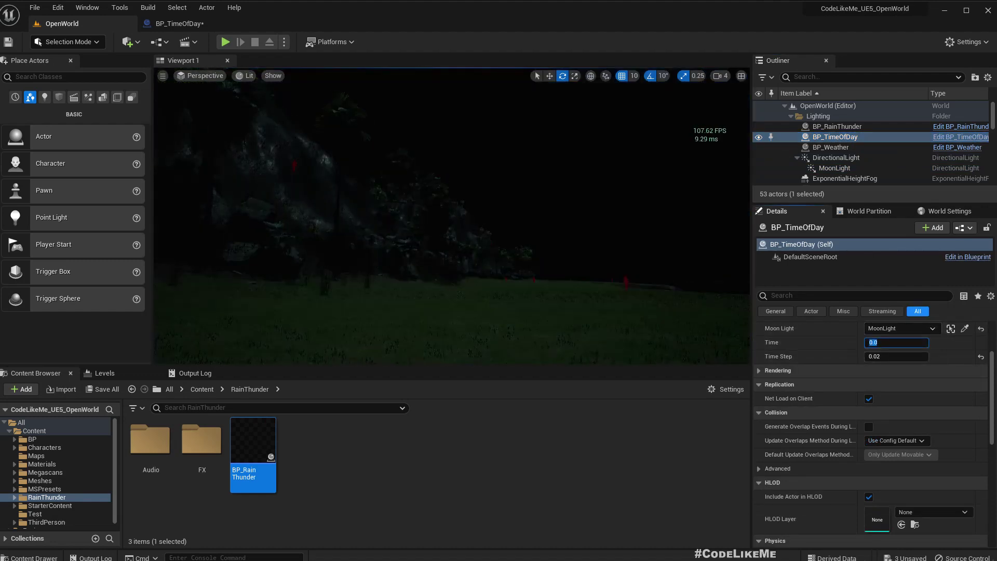
scroll(872, 416, down, 2)
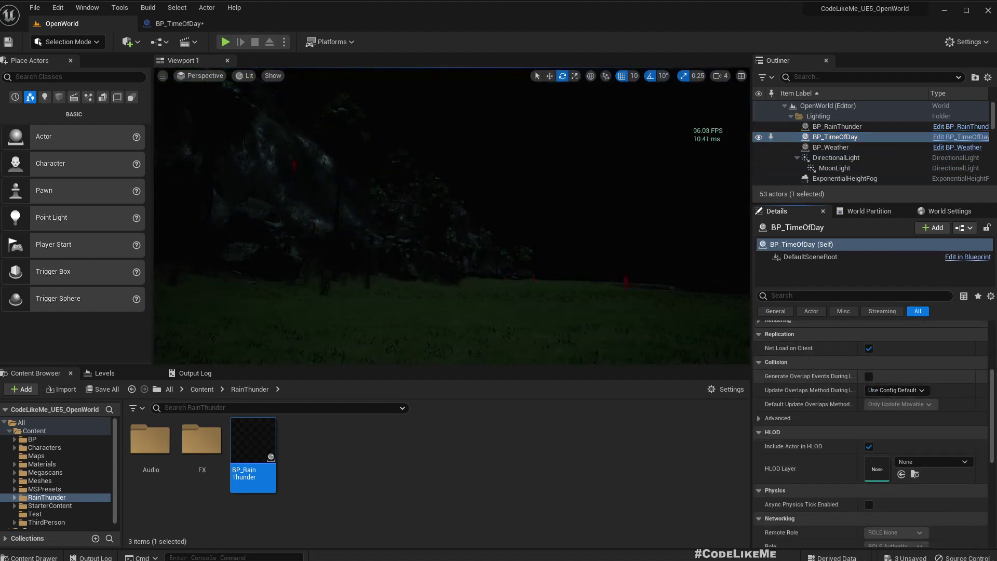
scroll(872, 416, up, 2)
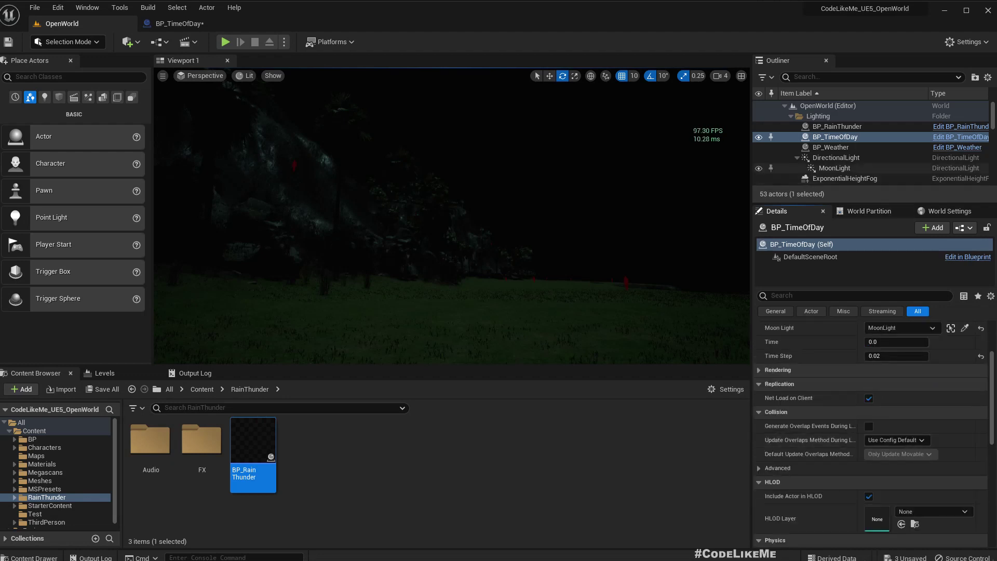
Step: Toggle MoonLight's Visible setting to compare the night lighting, leaving it off
click(835, 157)
click(834, 168)
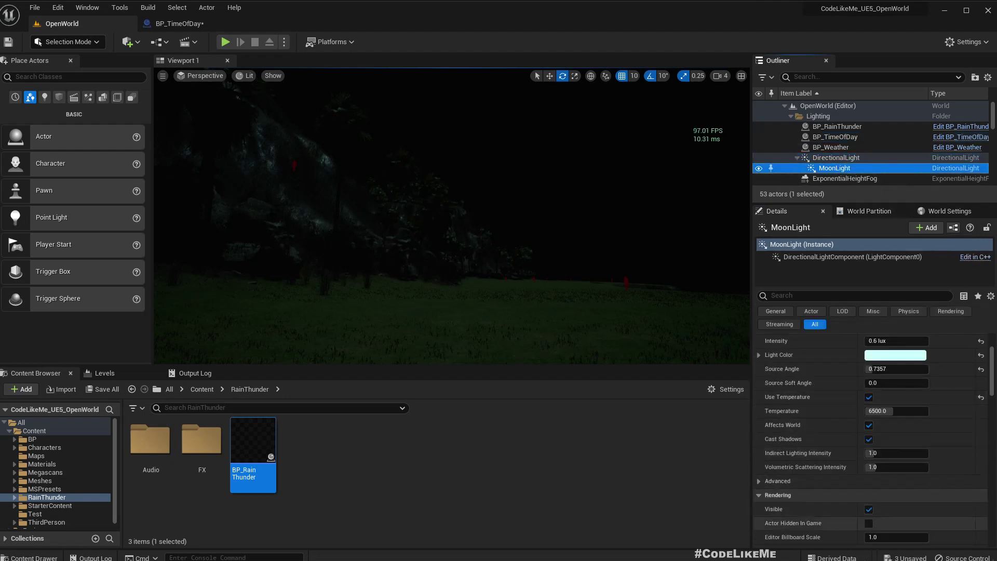
click(869, 509)
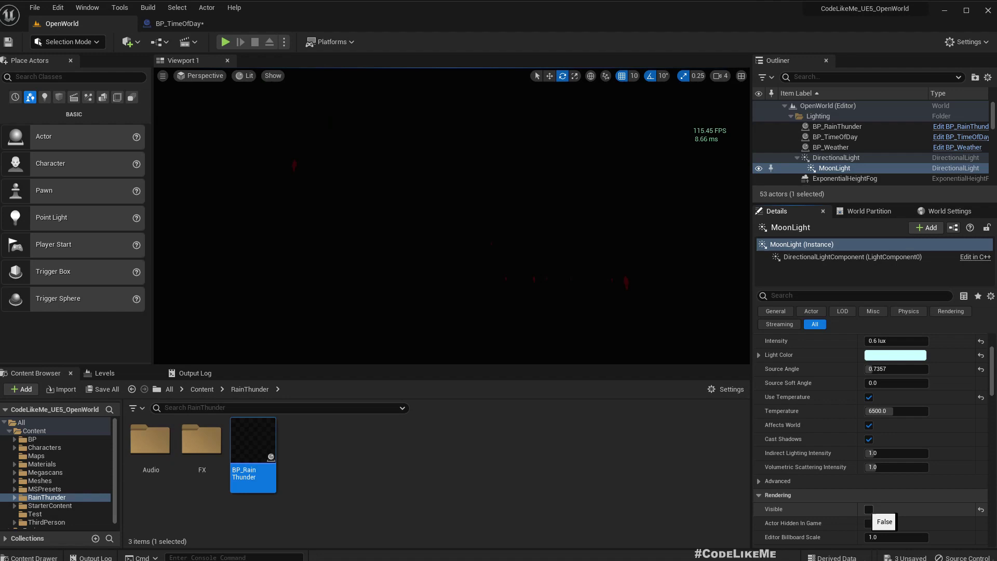
click(868, 509)
click(868, 509)
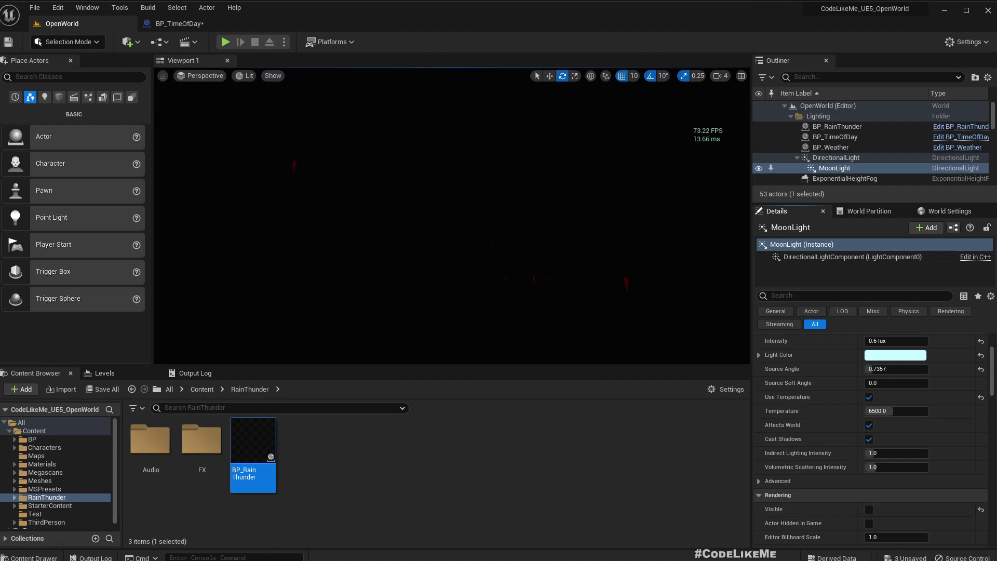
Step: Preview the level with BP_TimeOfDay's Time at 10, and leave Time set to 17
click(836, 158)
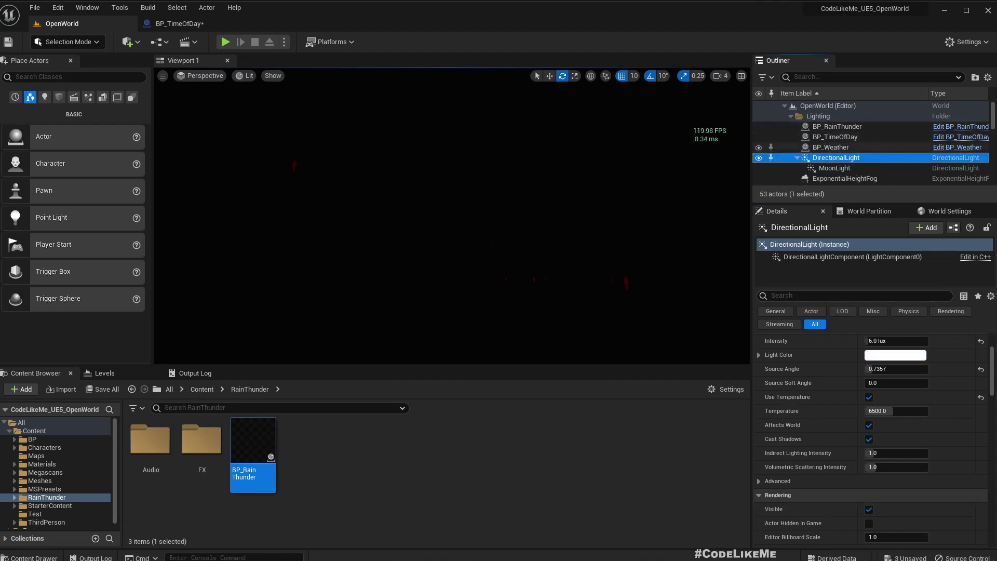
click(831, 136)
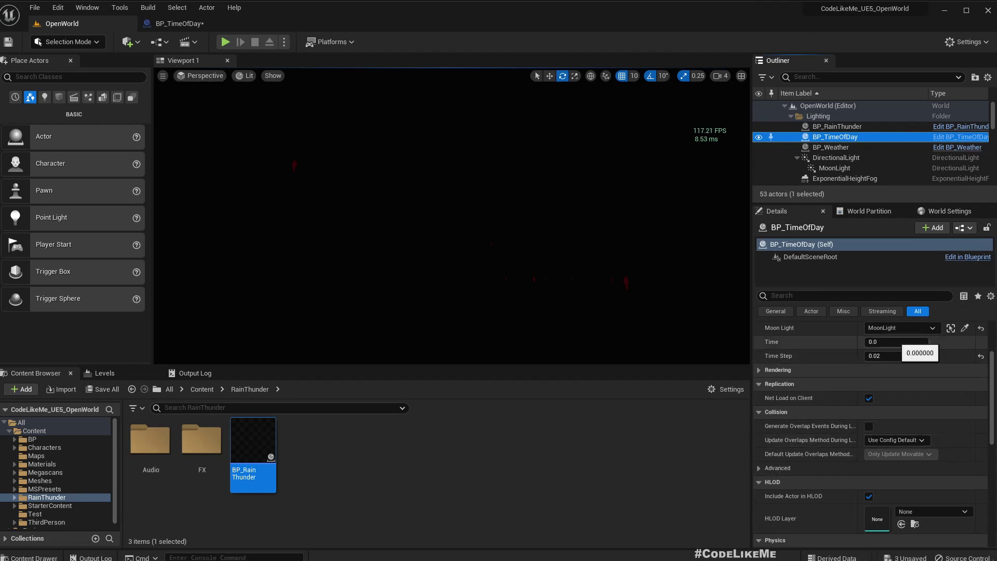
click(894, 342)
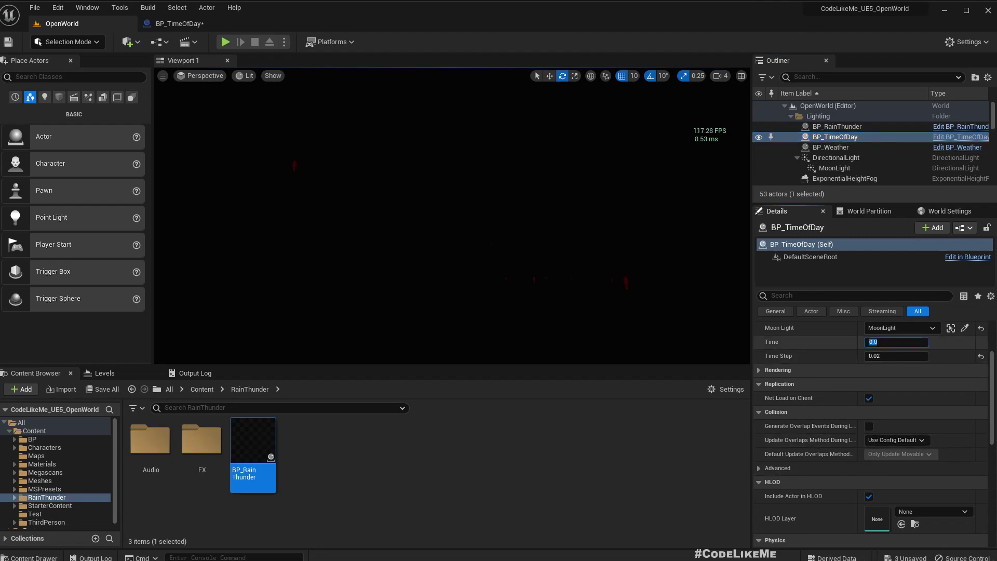
key(Return)
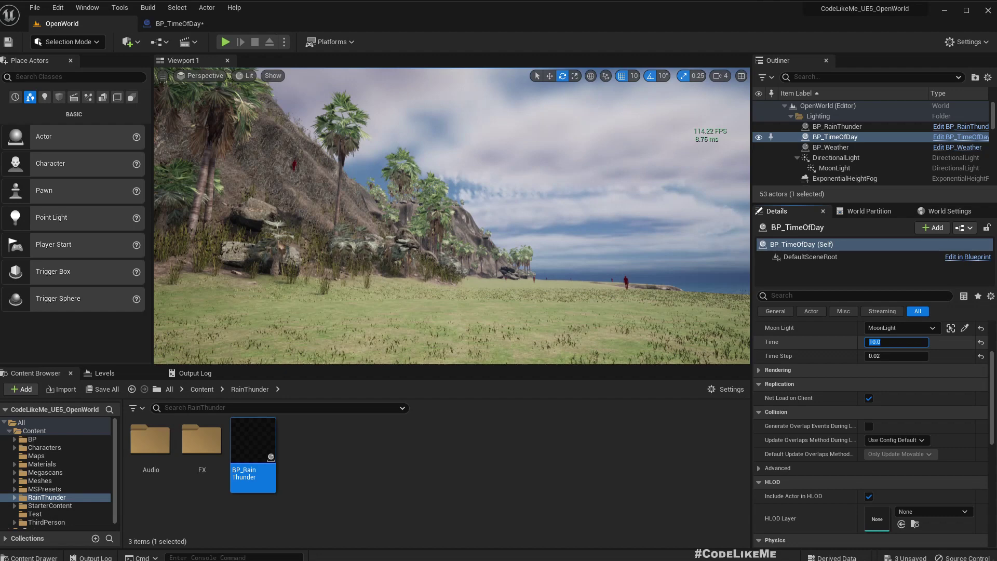
text(17)
key(Return)
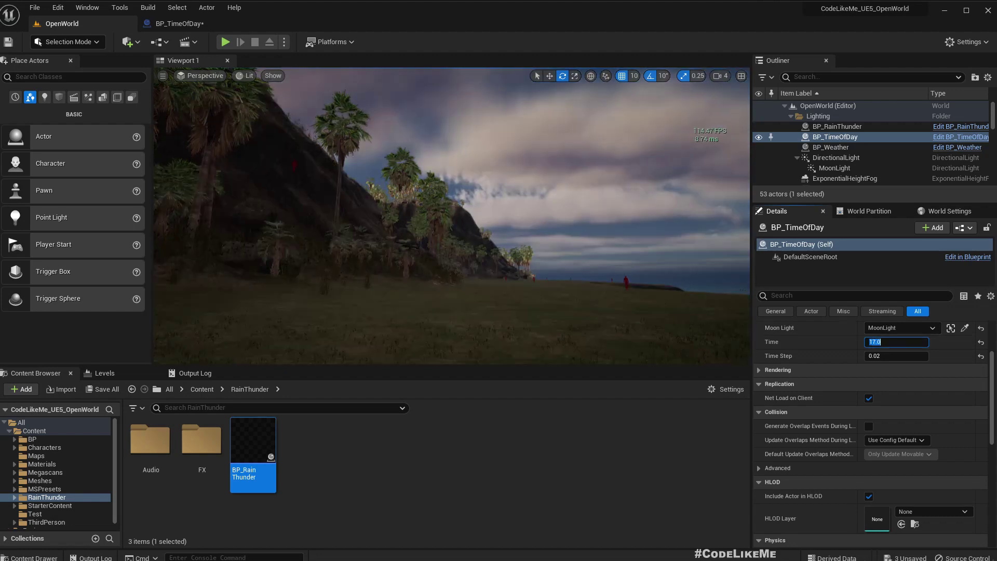
Step: In BP_TimeOfDay's Increment Time graph, add a Set Visibility (LightComponent) node from the Moon Light getter, with its nodes spaced apart
click(179, 24)
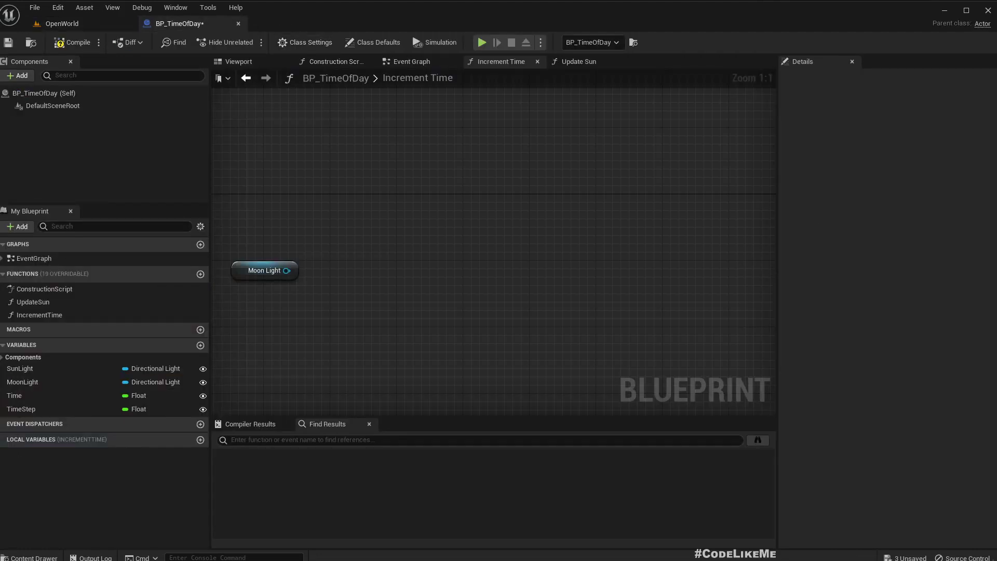
right_drag(294, 222, 479, 245)
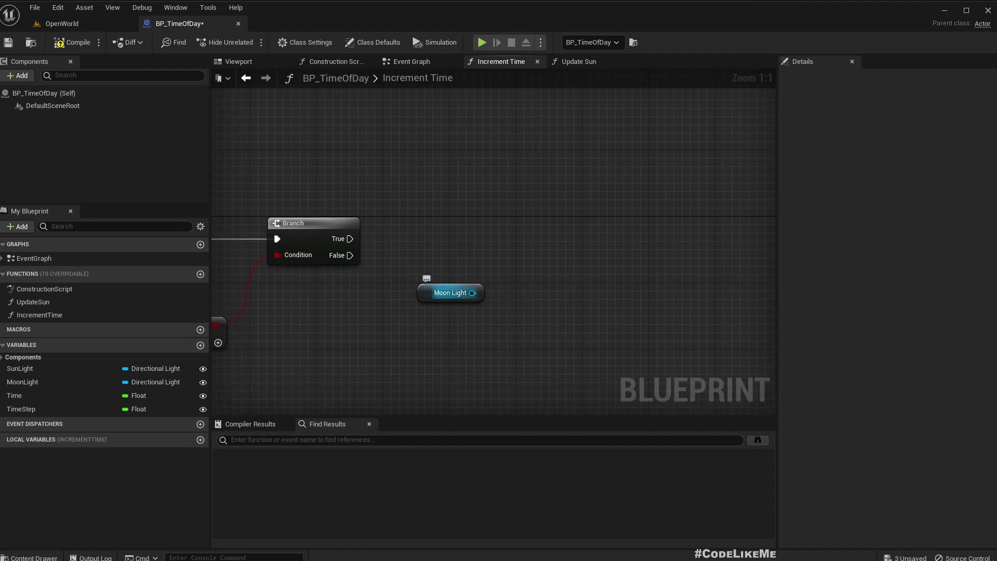
drag(473, 293, 518, 285)
text(set visi)
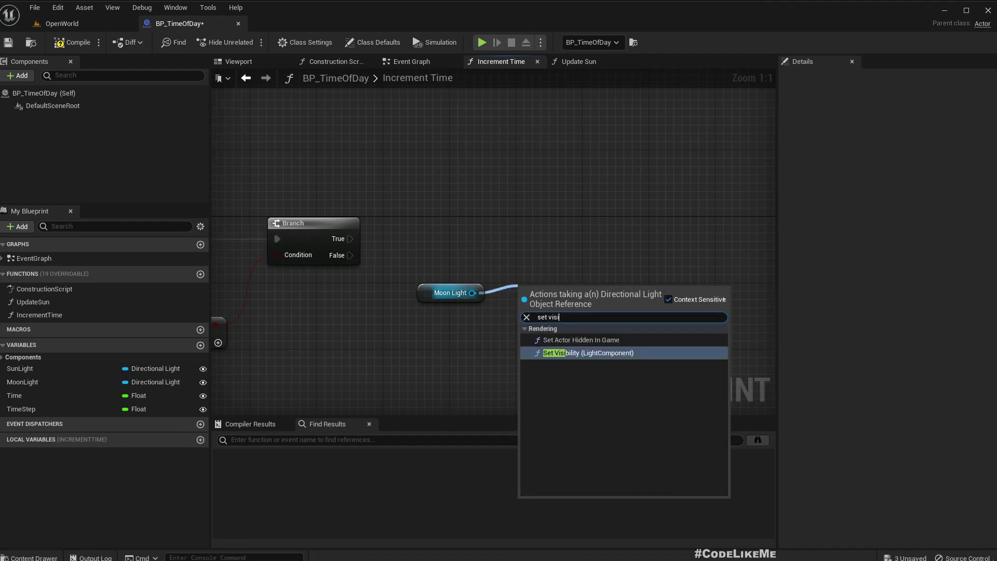
key(Return)
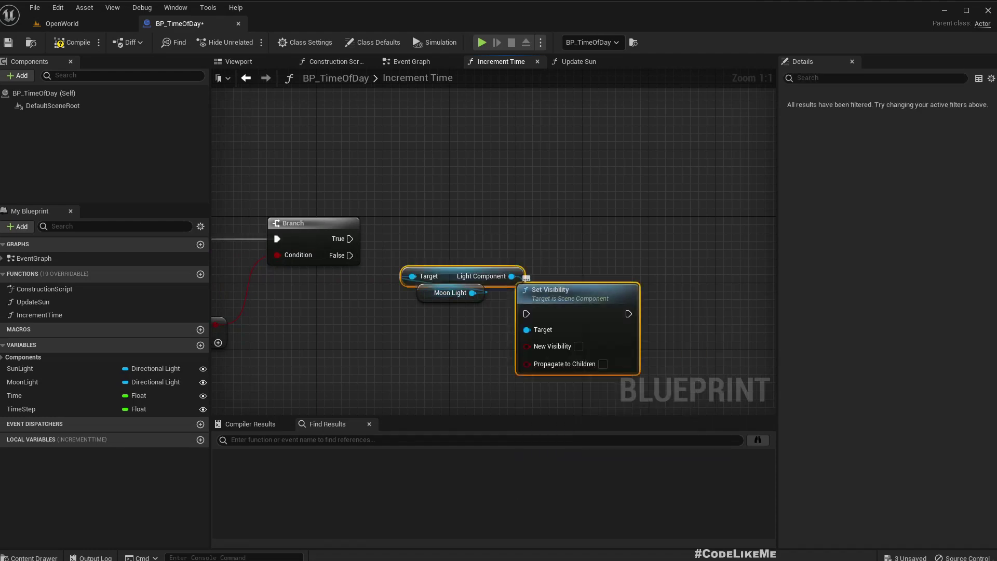
drag(561, 291, 677, 308)
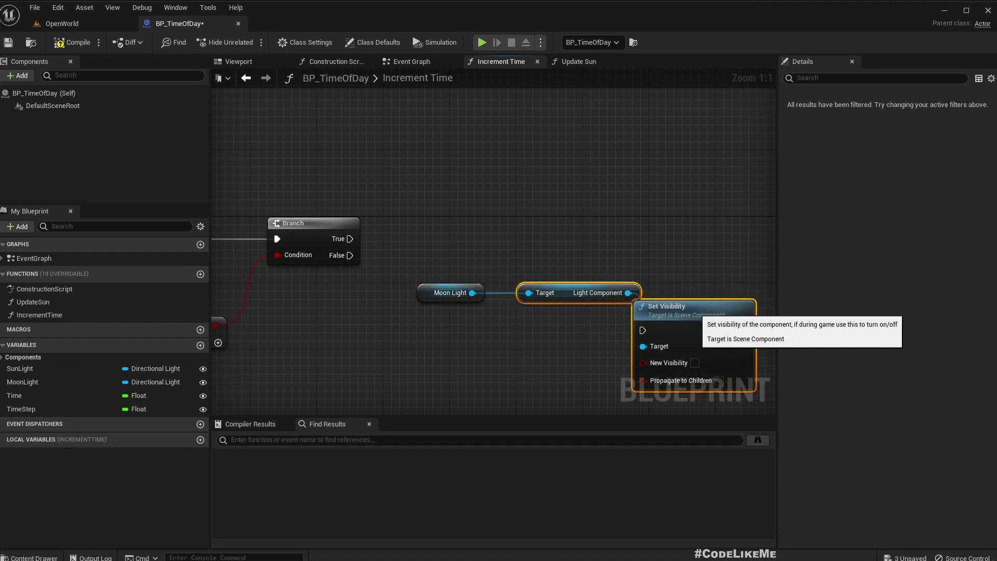
Step: Connect the Branch's True output to Set Visibility, moved up level with the Branch, and enable New Visibility
click(457, 373)
right_drag(450, 376, 311, 362)
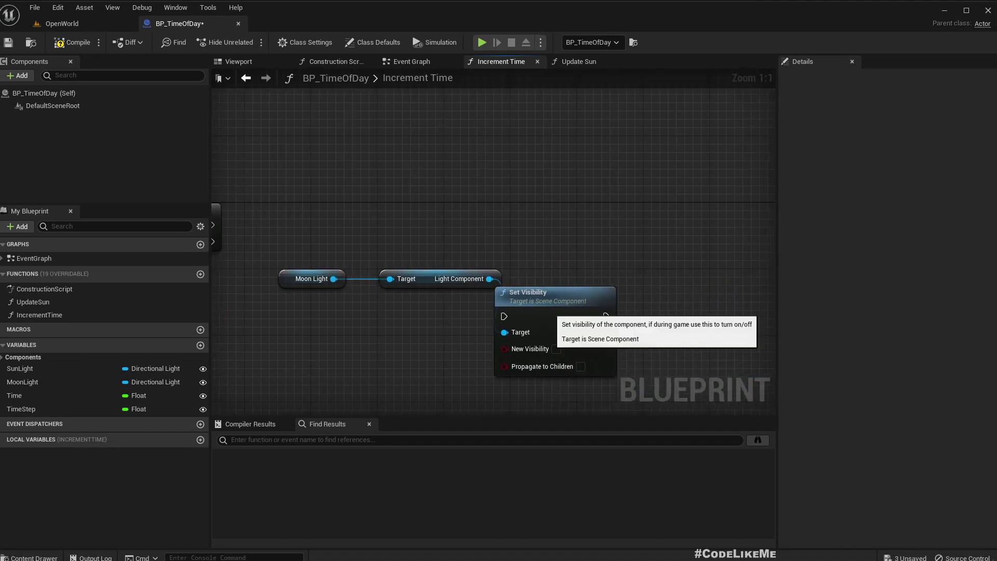
drag(549, 310, 599, 213)
right_drag(324, 216, 422, 217)
drag(309, 226, 652, 217)
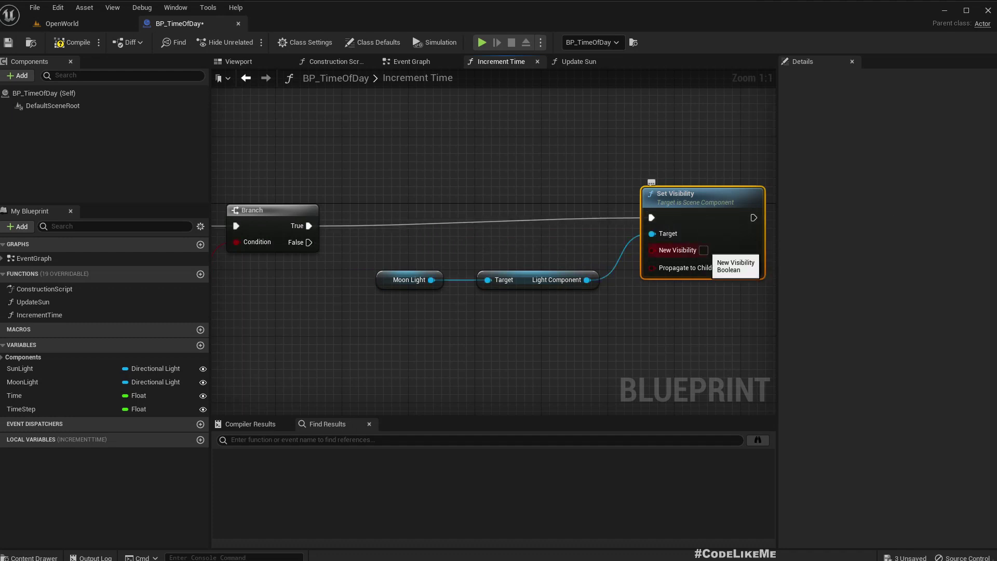
click(704, 250)
Step: Align the execution nodes from the function entry through Set Visibility in a straight row
right_drag(612, 327, 582, 278)
right_drag(291, 267, 301, 222)
scroll(558, 218, down, 2)
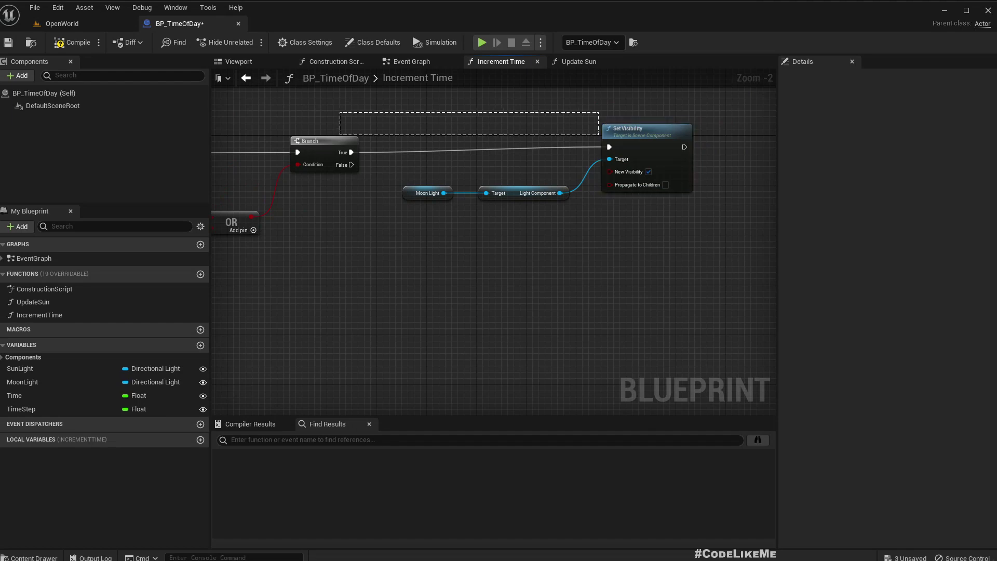
scroll(609, 223, down, 3)
scroll(608, 226, down, 1)
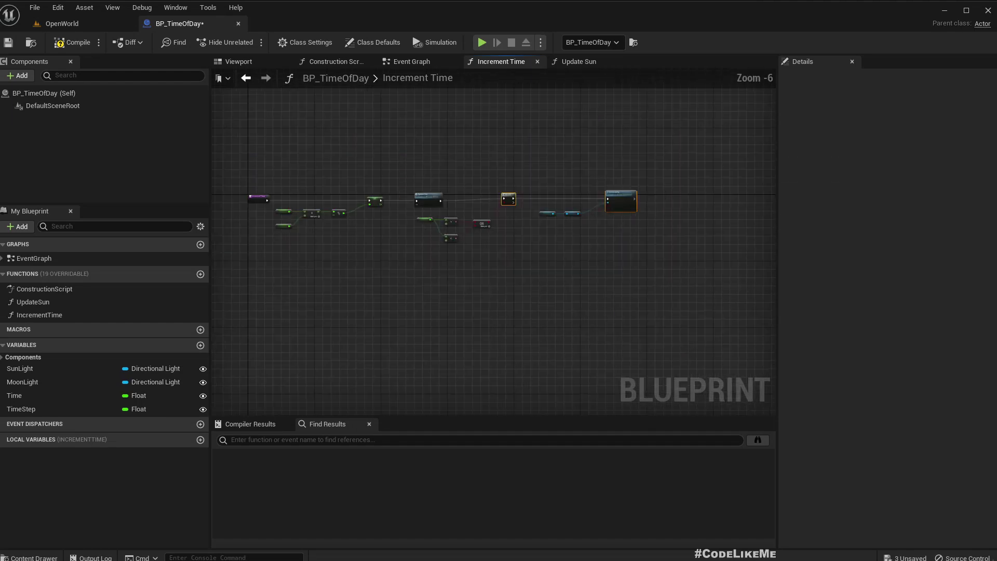
drag(442, 181, 652, 205)
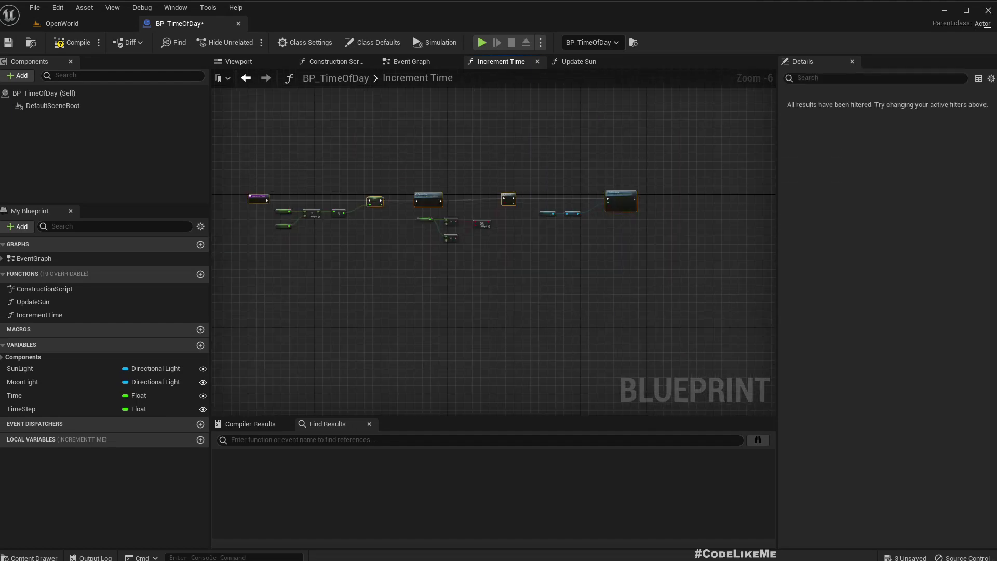
Step: Duplicate the Set Visibility node and place the copy directly below the original
scroll(628, 214, up, 1)
scroll(626, 216, up, 4)
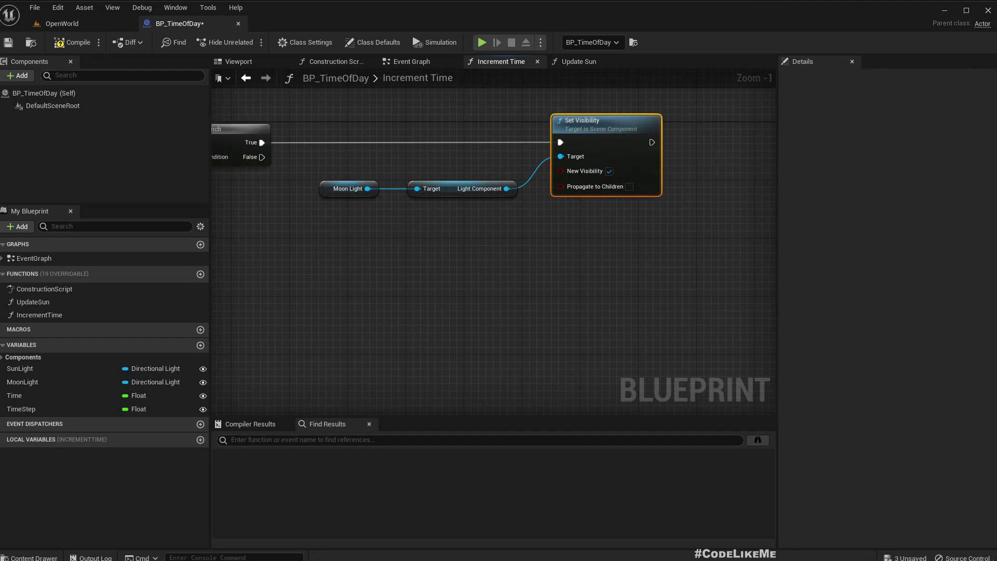
key(ctrl+v)
drag(722, 272, 609, 251)
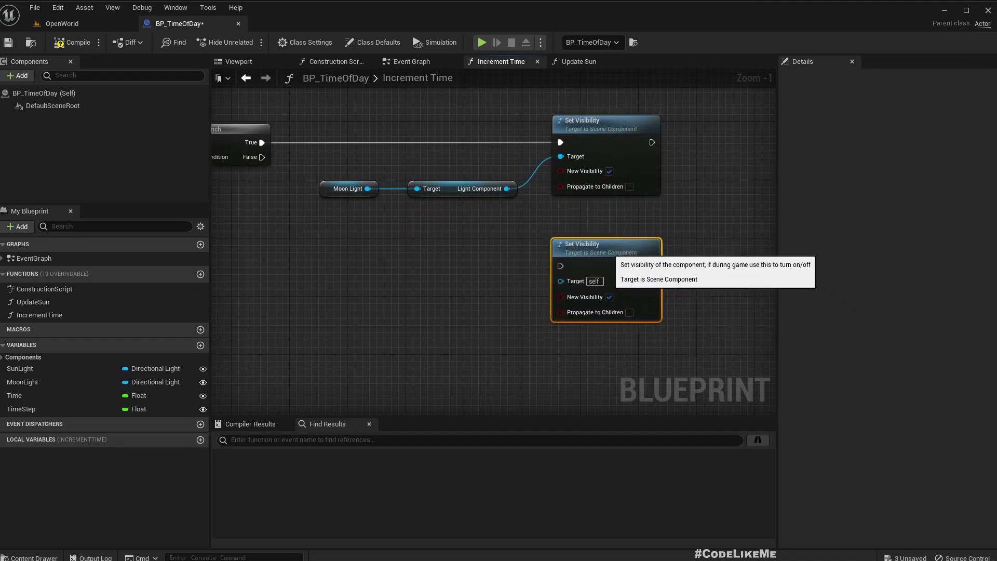
Step: Connect the Light Component to the second Set Visibility's Target, wire the Branch's False output into that node and disable its New Visibility
drag(507, 188, 560, 280)
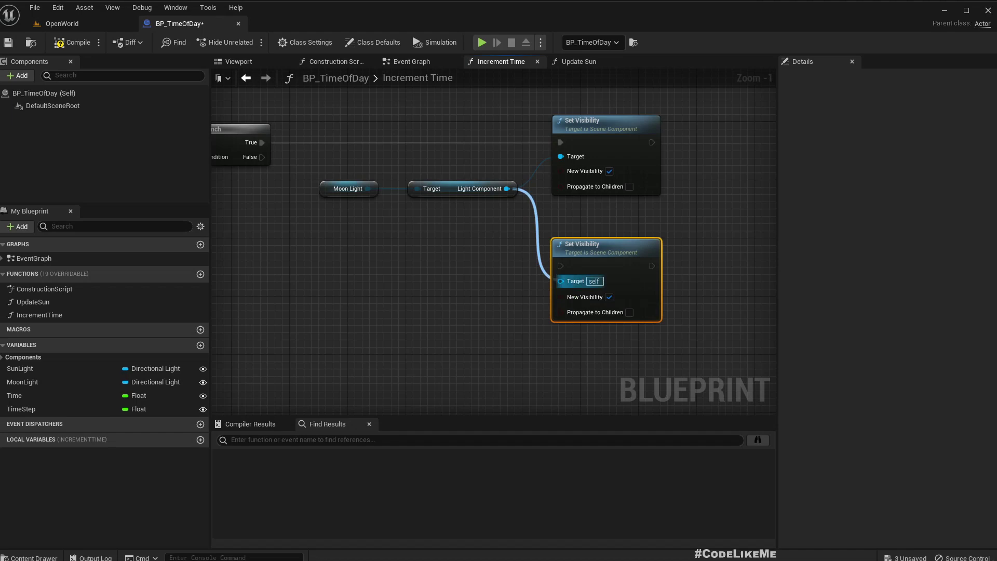
right_drag(408, 252, 503, 277)
drag(356, 181, 655, 290)
scroll(654, 289, down, 4)
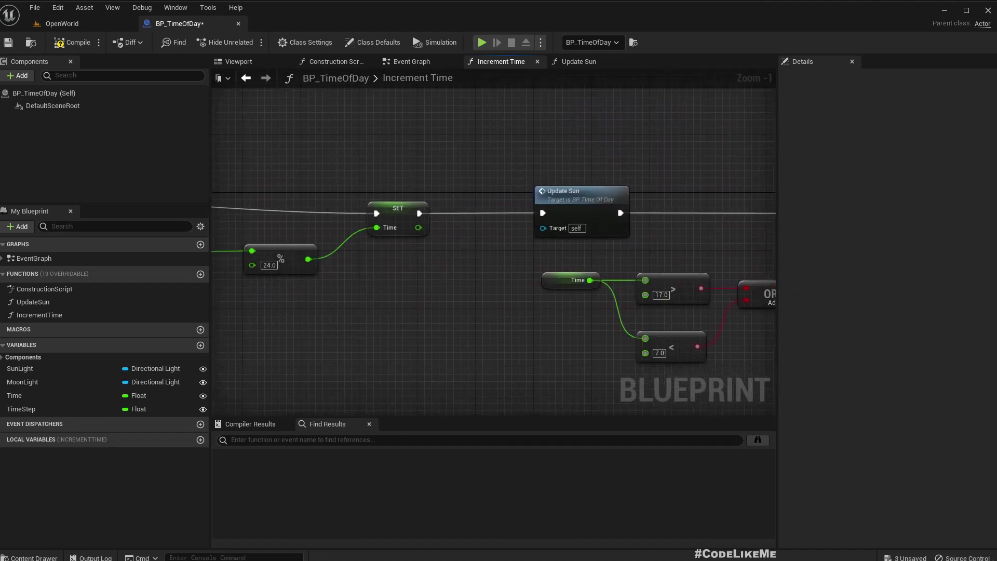
right_drag(645, 264, 503, 255)
scroll(504, 254, up, 5)
right_drag(508, 303, 393, 285)
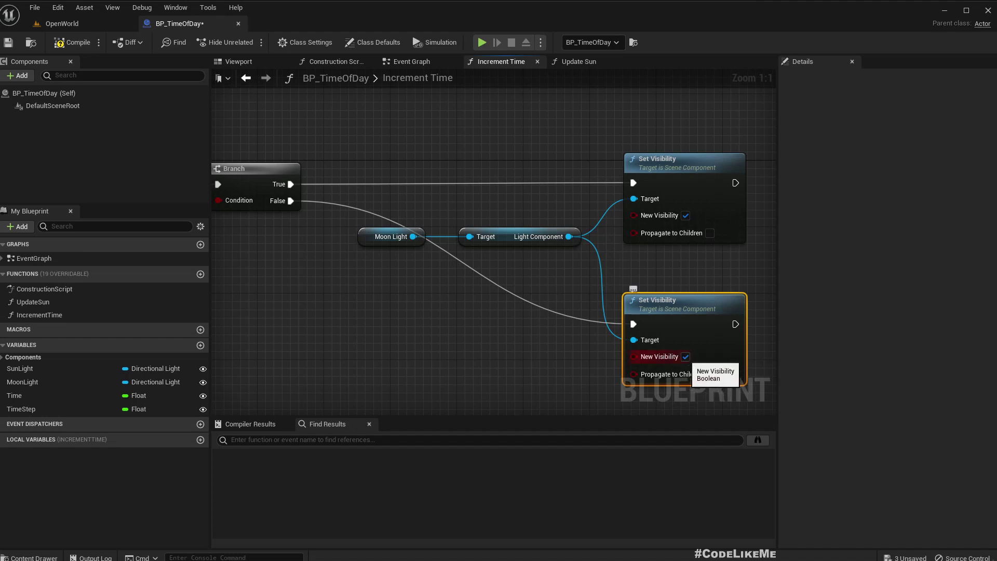
click(685, 356)
Step: Insert a Do Once node between the Branch's True output and the upper Set Visibility, aligned with the execution row
drag(291, 184, 376, 183)
text(do once)
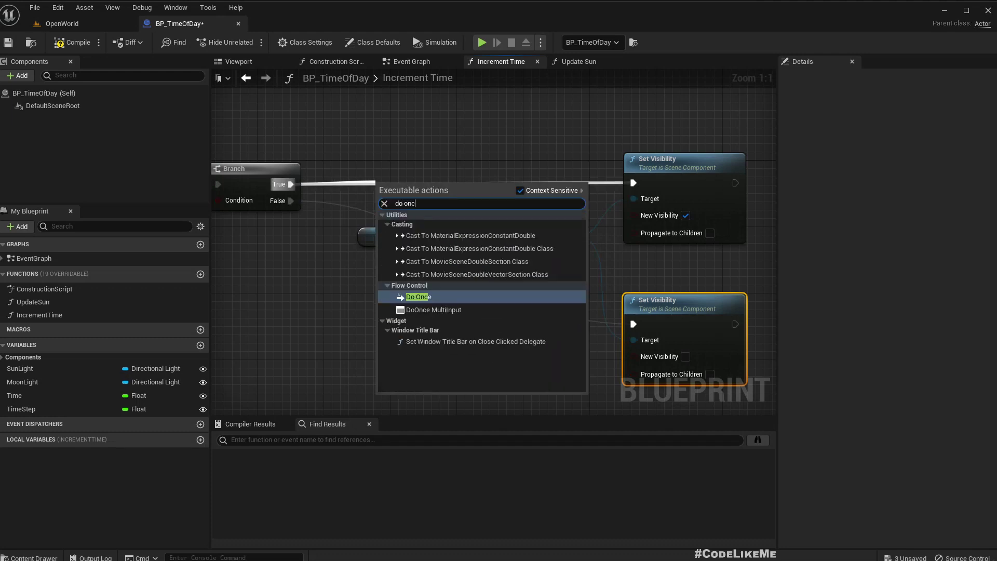
key(Return)
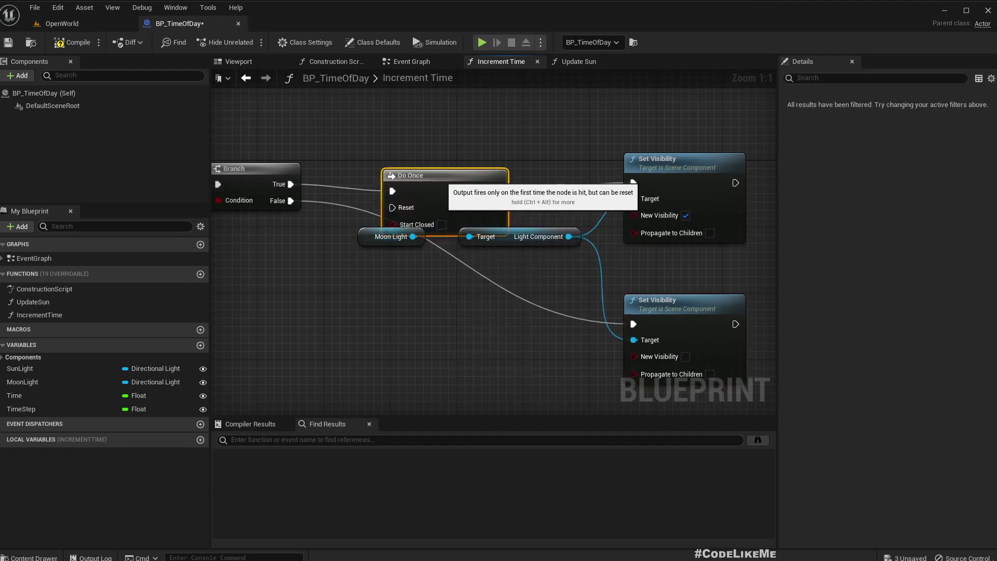
drag(405, 184, 413, 167)
Step: Insert a Do Once node between the Branch's False output and the lower Set Visibility, aligned beneath the first Do Once
drag(289, 201, 383, 311)
text(do once)
key(Return)
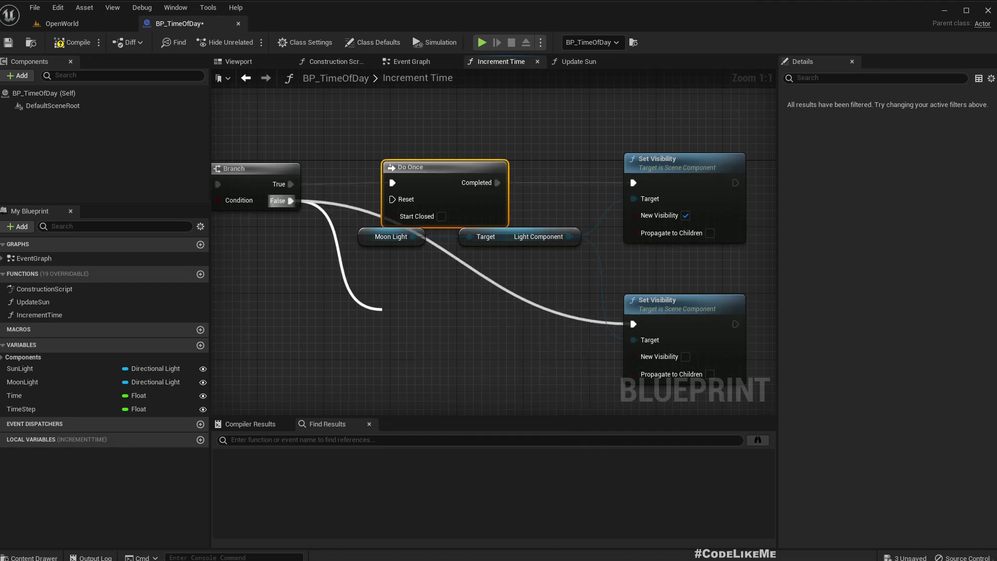
drag(402, 312, 410, 311)
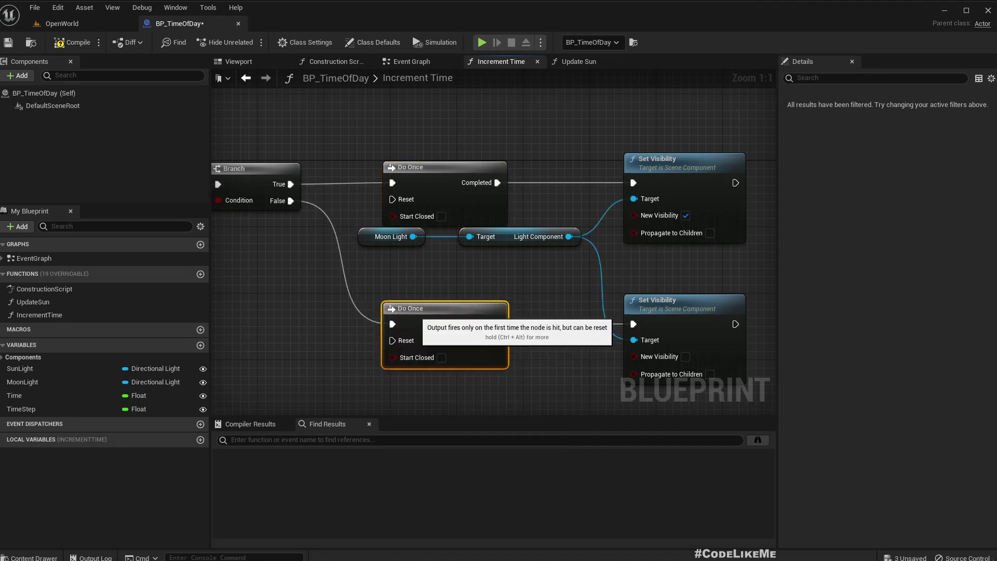
Step: Wire each Set Visibility's execution output to the Reset input of the opposite Do Once node and compile the blueprint
scroll(382, 366, down, 2)
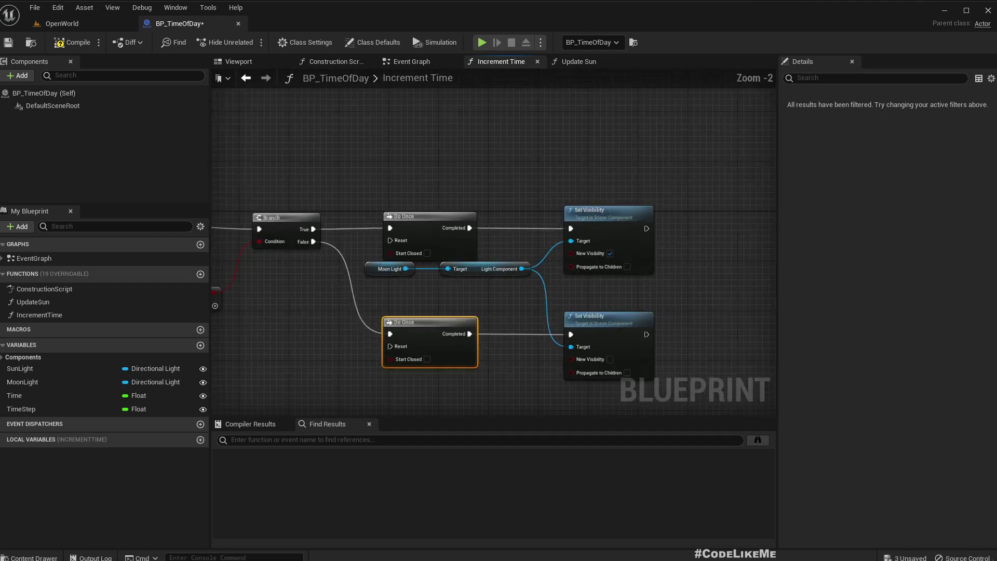
drag(646, 334, 399, 241)
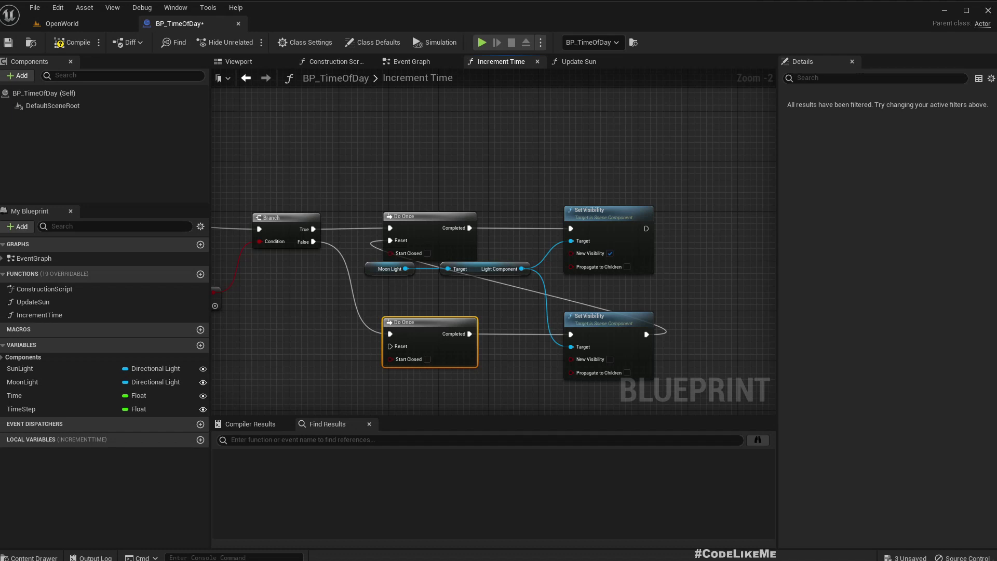
drag(645, 228, 390, 347)
drag(545, 173, 651, 364)
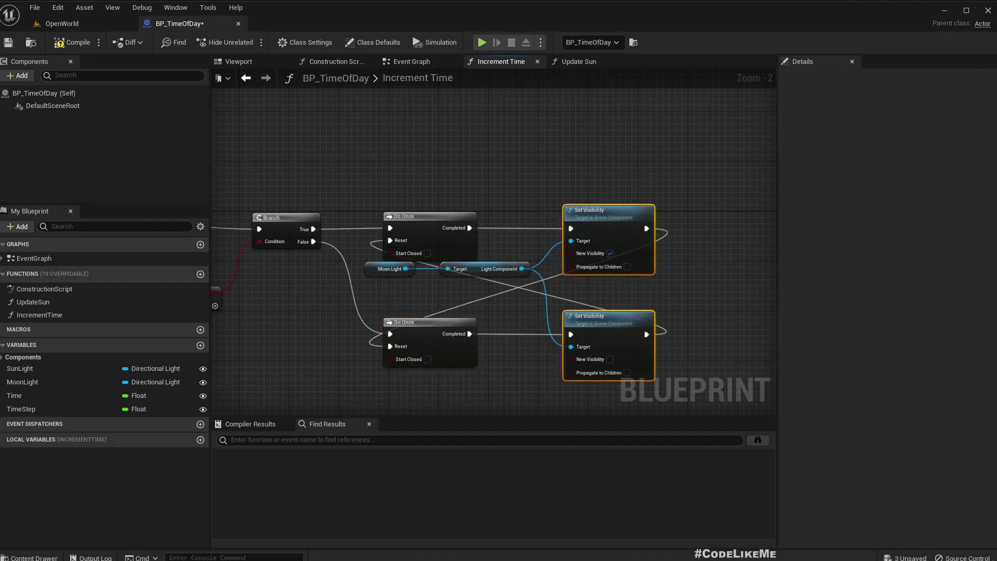
scroll(666, 318, up, 2)
scroll(666, 318, down, 2)
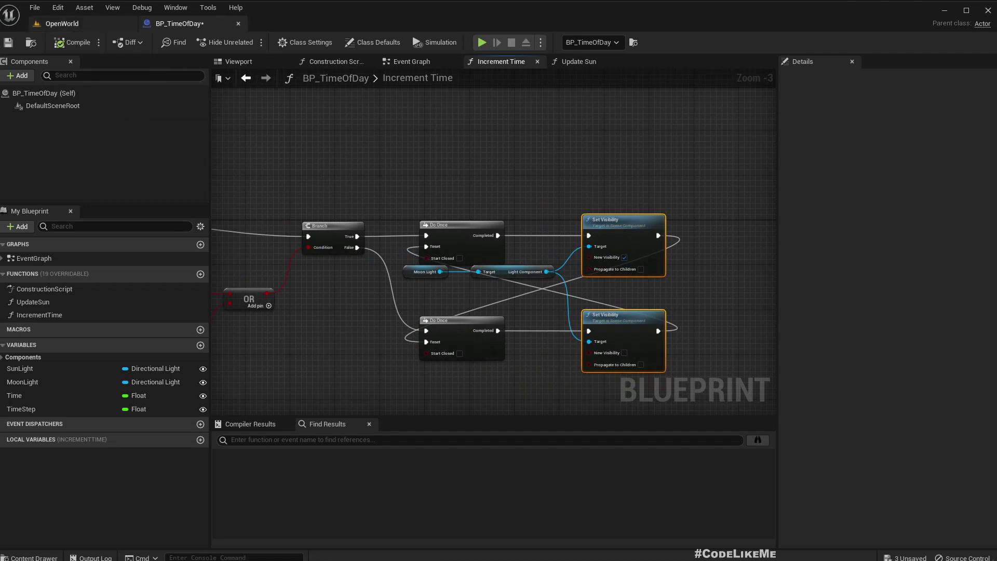
Step: Return to the OpenWorld level, play it full screen until night to check the moonlight, and stop the play session
click(62, 24)
right_drag(452, 208, 512, 228)
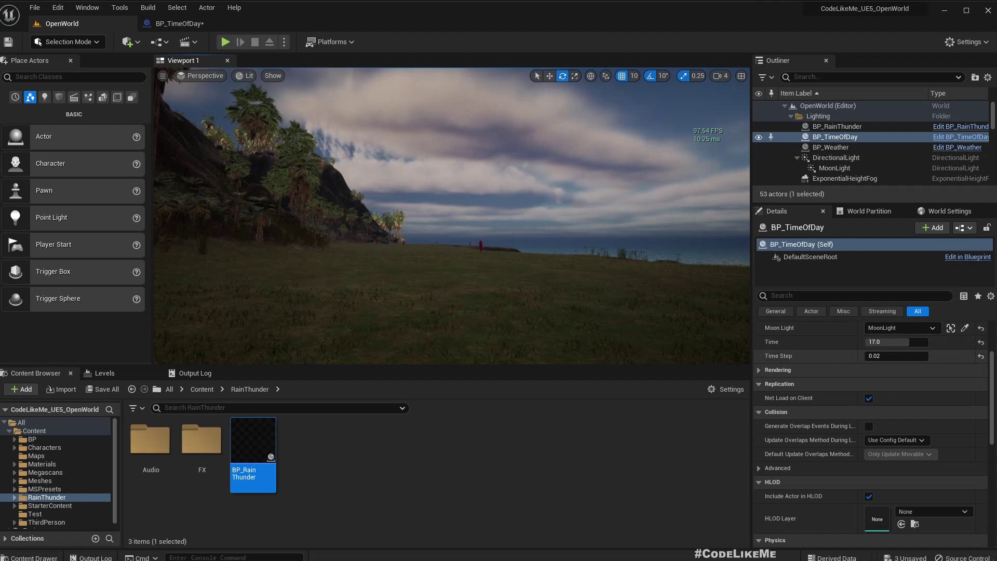
scroll(896, 342, up, 3)
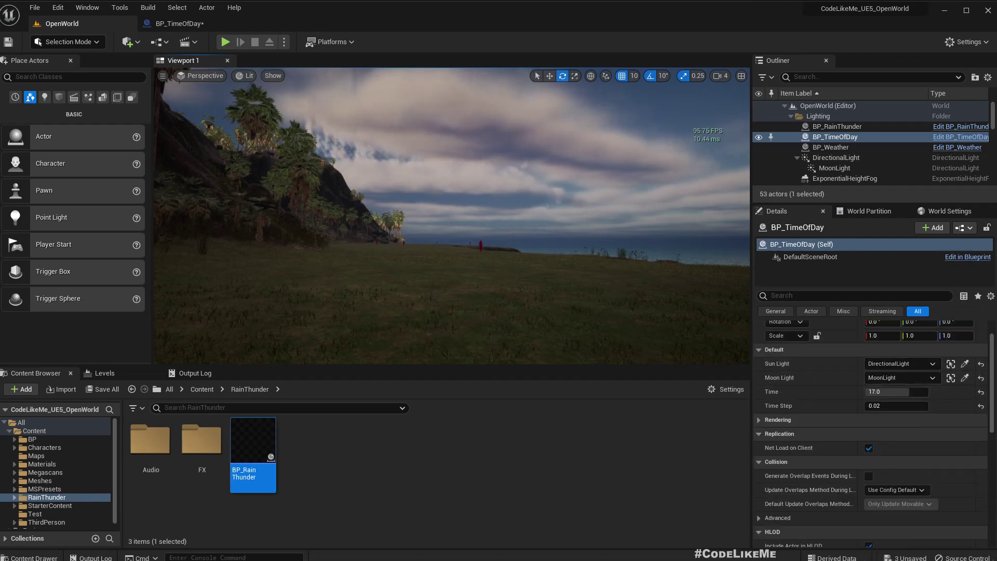
right_drag(525, 244, 569, 263)
key(F11)
key(alt+p)
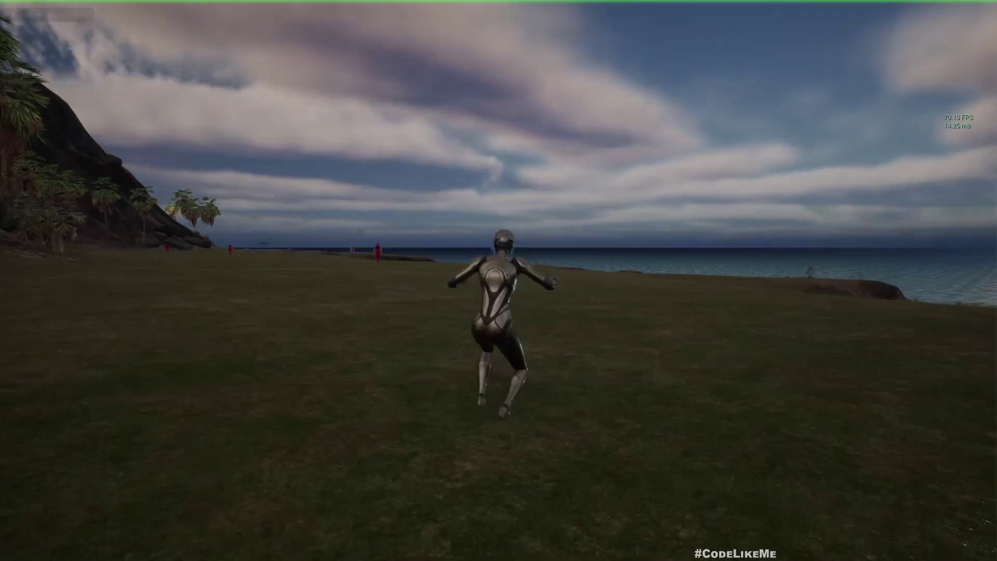
click(498, 280)
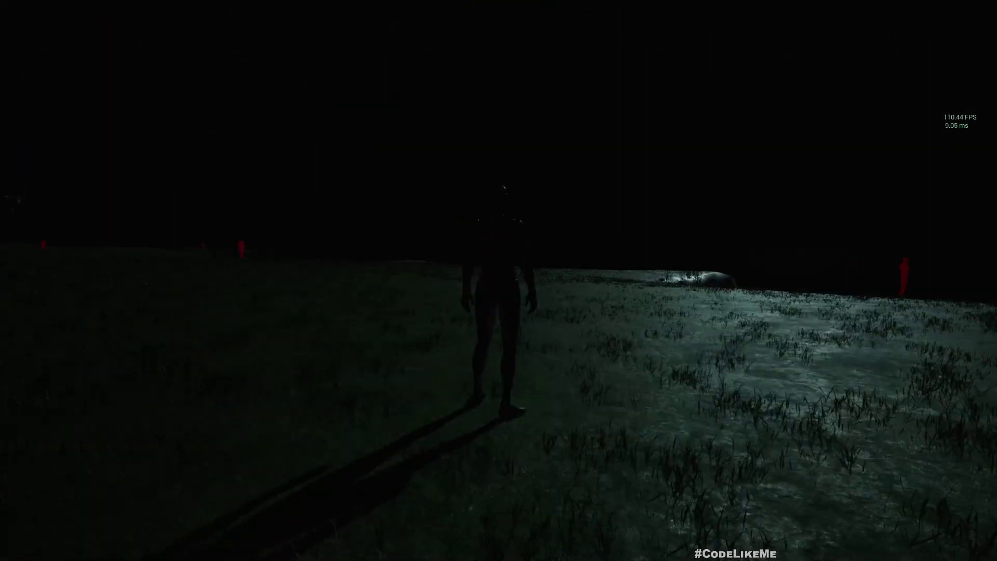
key(Escape)
right_drag(499, 280, 531, 282)
key(F11)
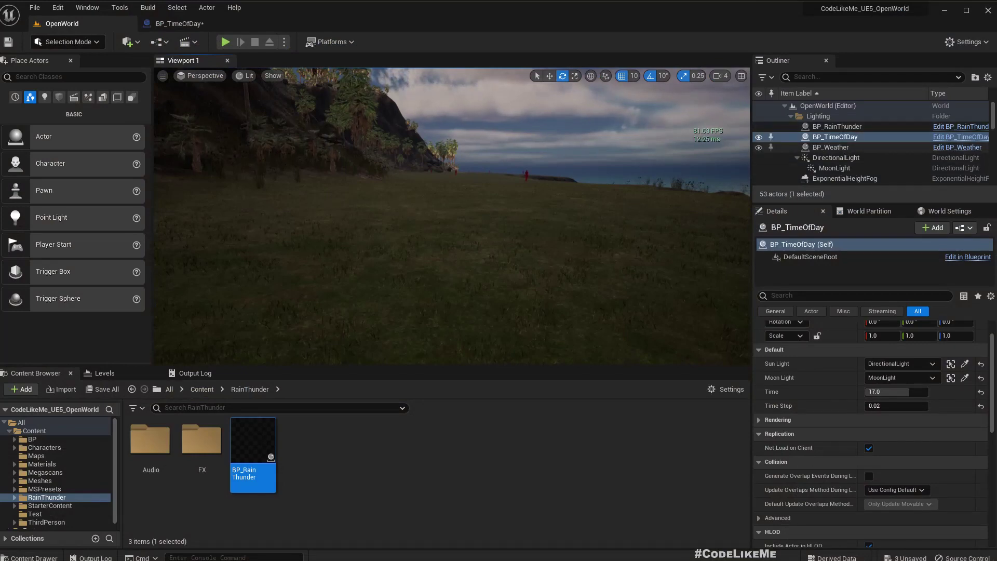
Step: Show the Output Log and run the console command enableallscreenmessages
click(104, 372)
click(193, 373)
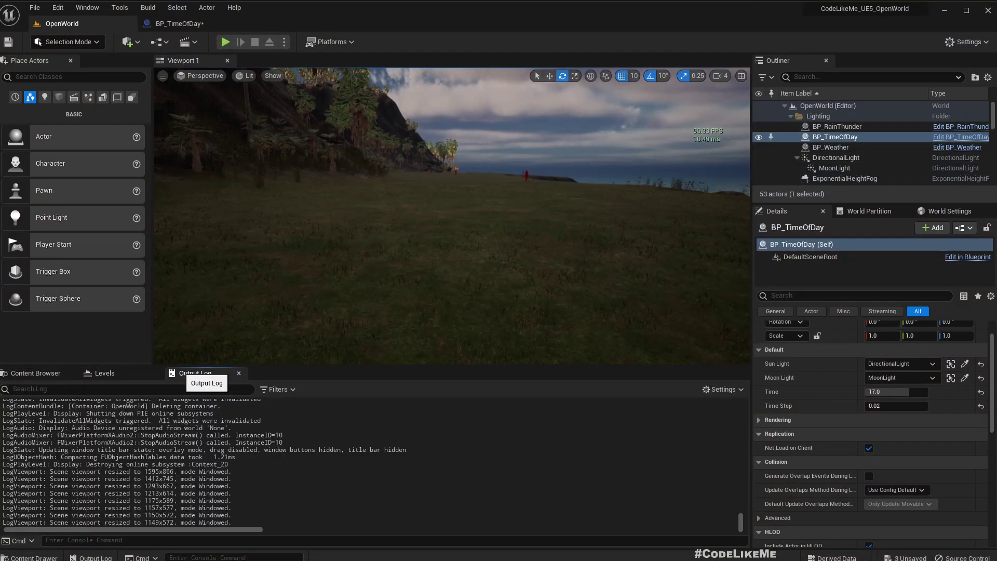
mouse_move(452, 216)
right_down()
mouse_move(415, 215)
mouse_move(460, 222)
right_up()
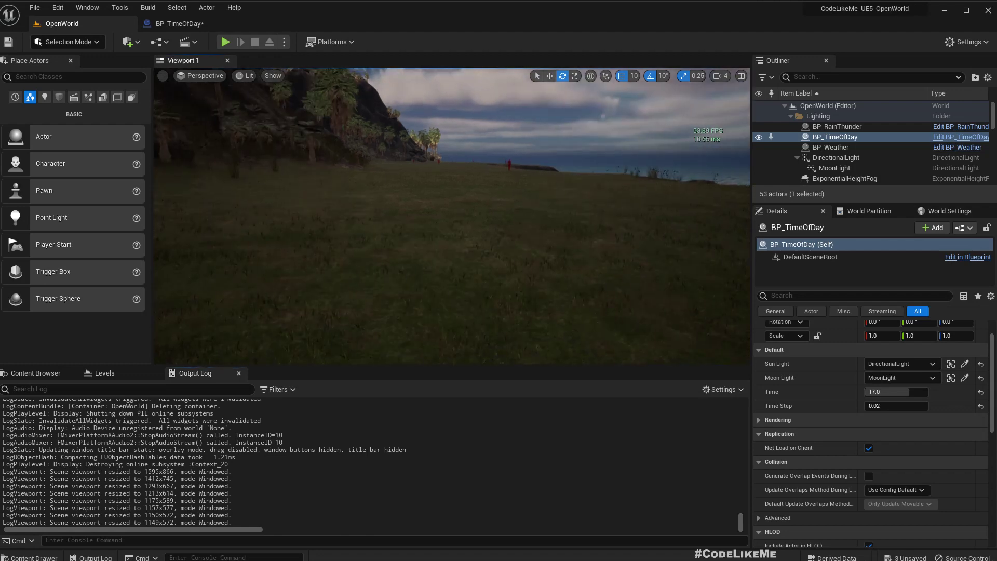
text(ew)
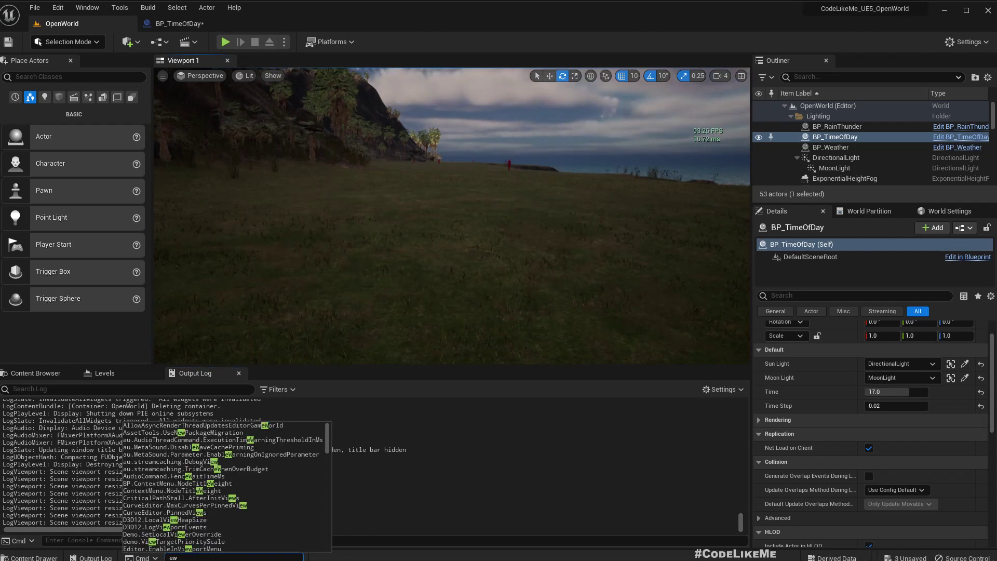
key(BackSpace)
text(nable)
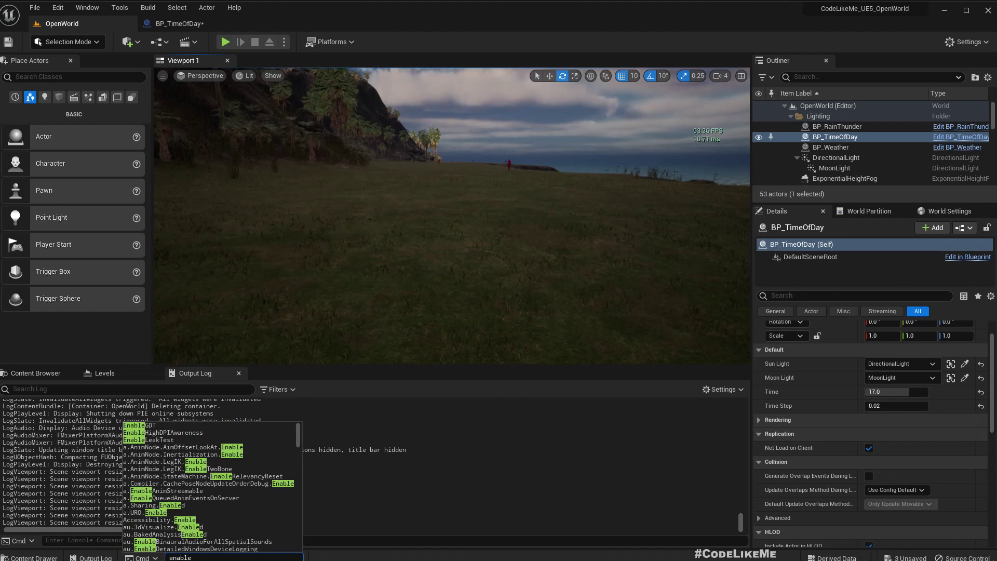
text(allscreenmessage)
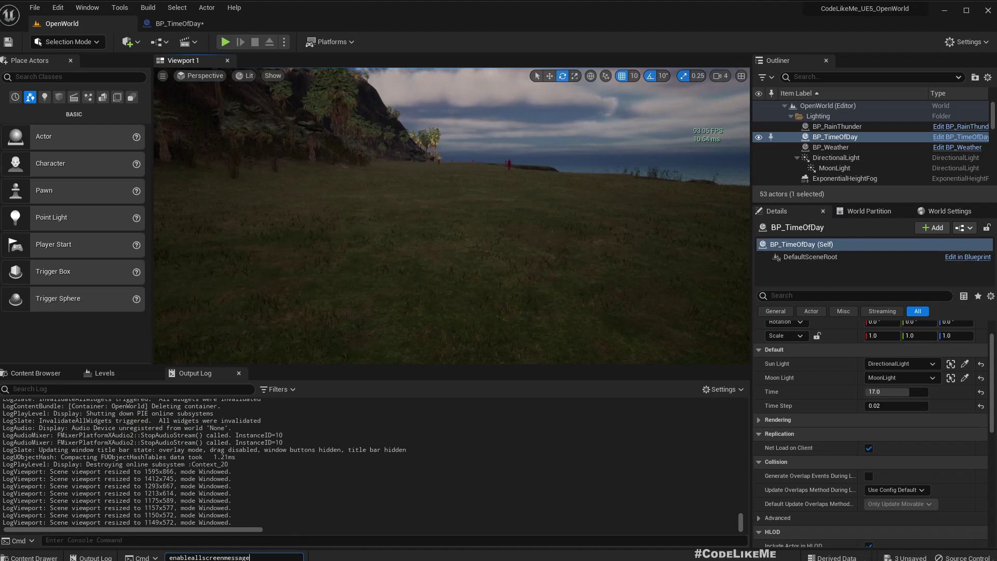
text(s)
key(Return)
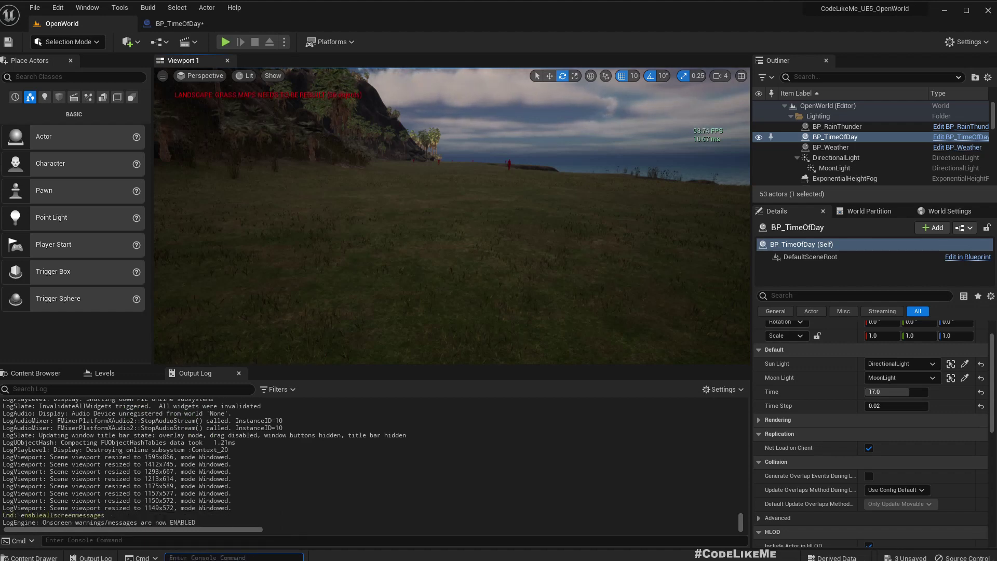
Step: Play the level full screen into the night to read the on-screen messages, and return to the normal editor layout
key(F11)
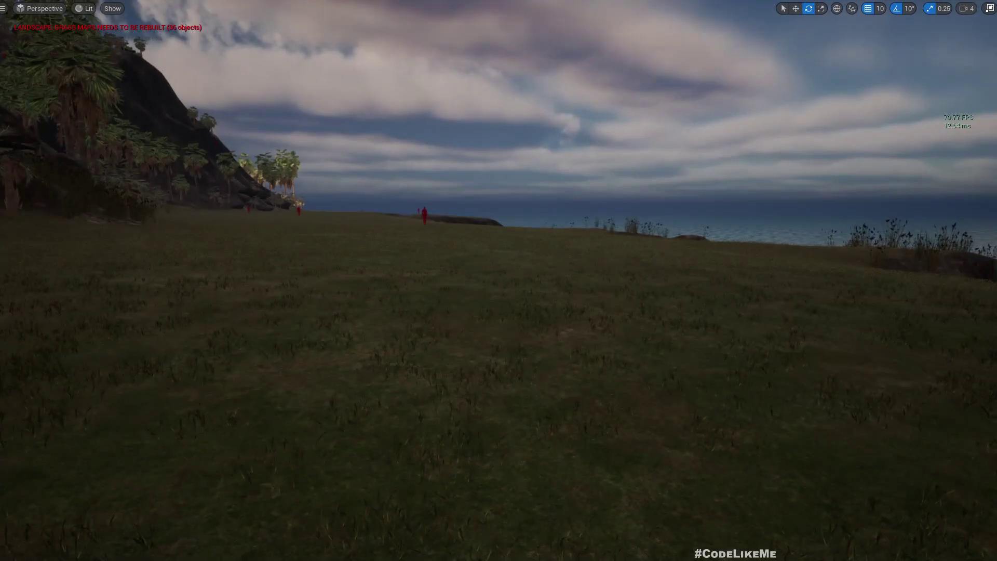
key(alt+p)
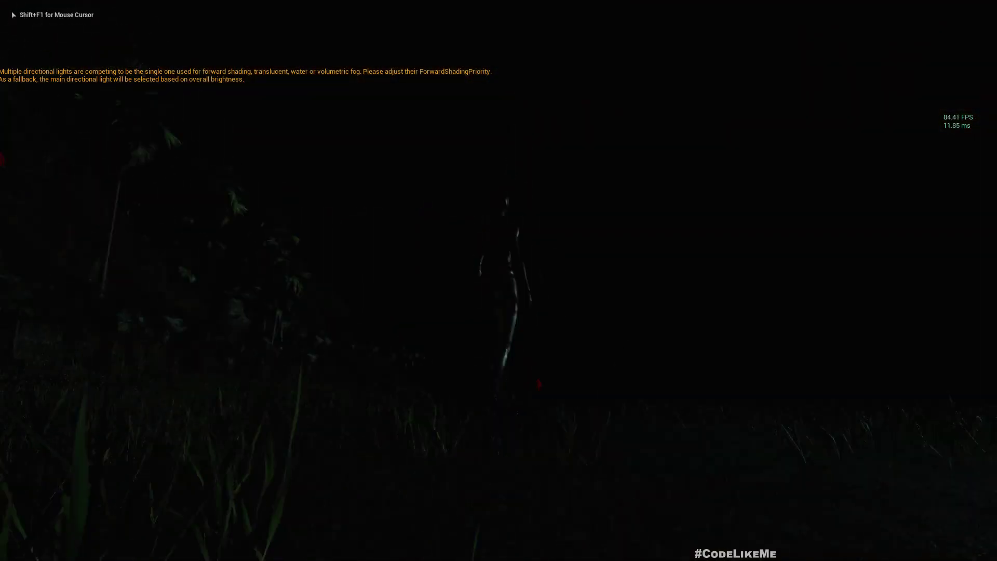
key(Escape)
key(F11)
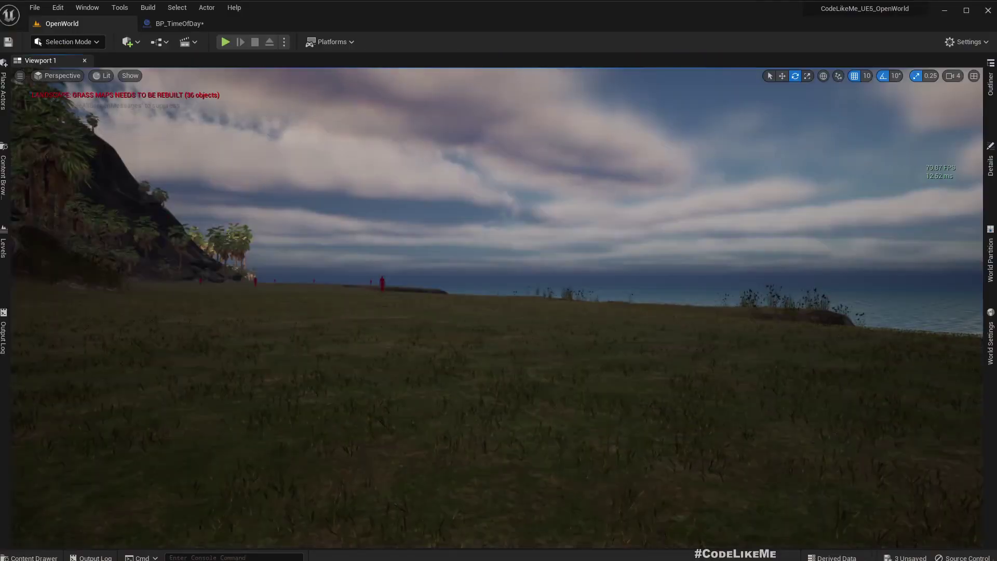
key(F10)
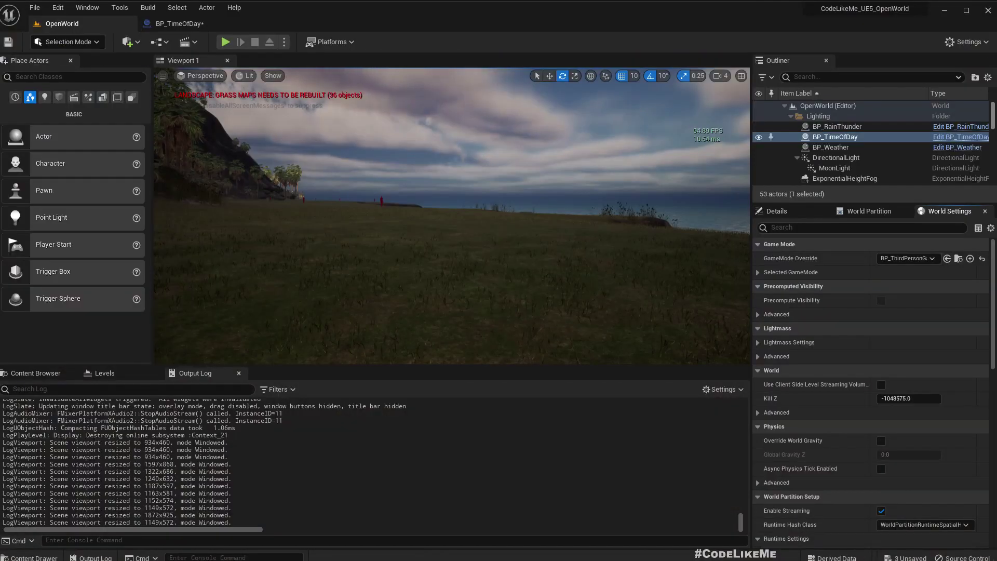
Step: Filter MoonLight's details for "prio" and edit the Forward Shading Priority of the parent DirectionalLight
click(834, 167)
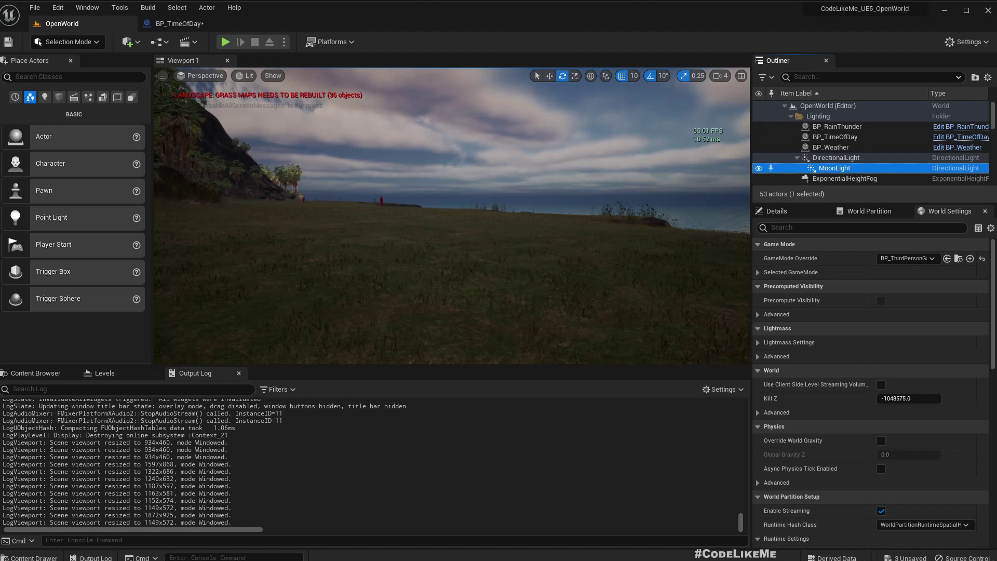
click(776, 211)
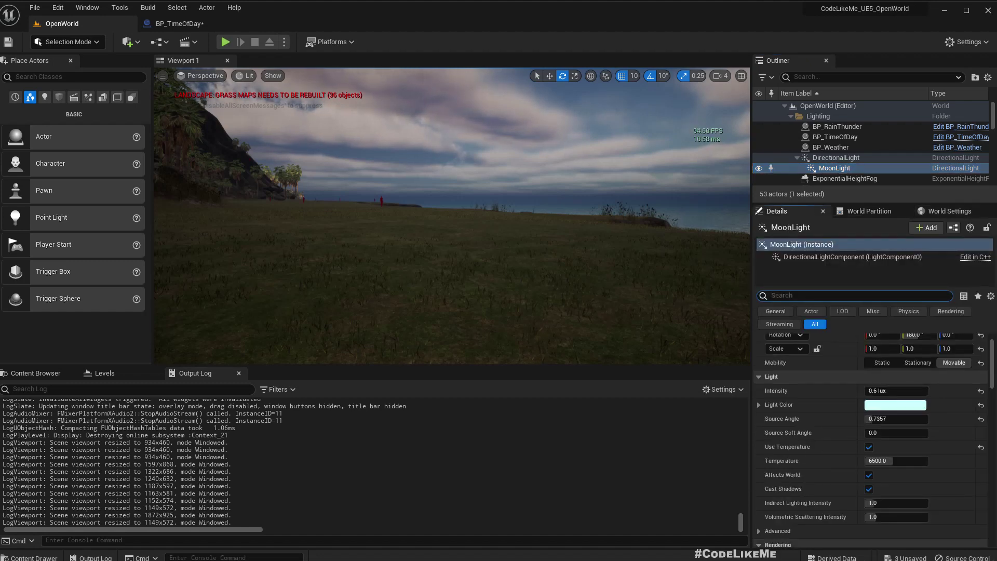
text(prio)
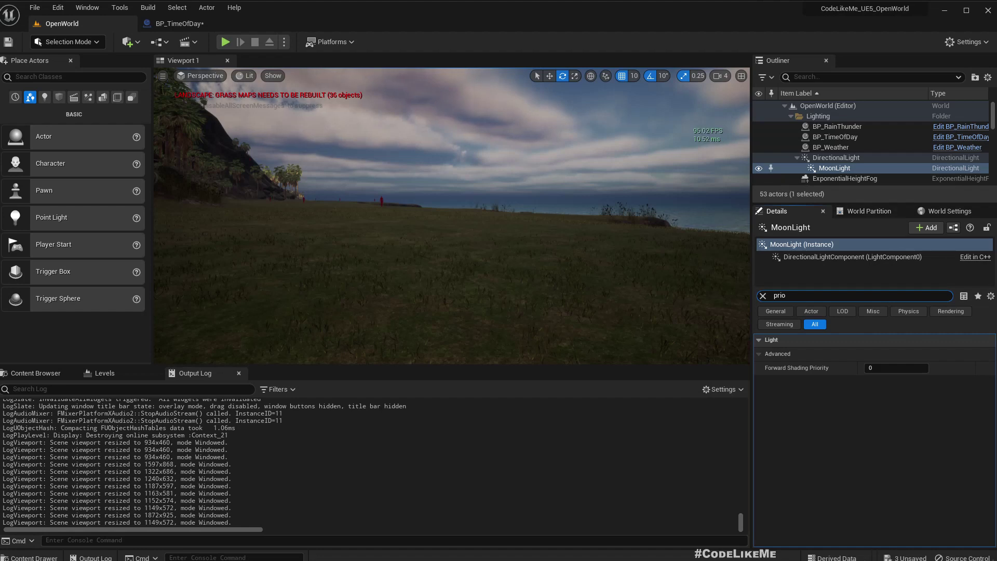
click(836, 157)
click(896, 367)
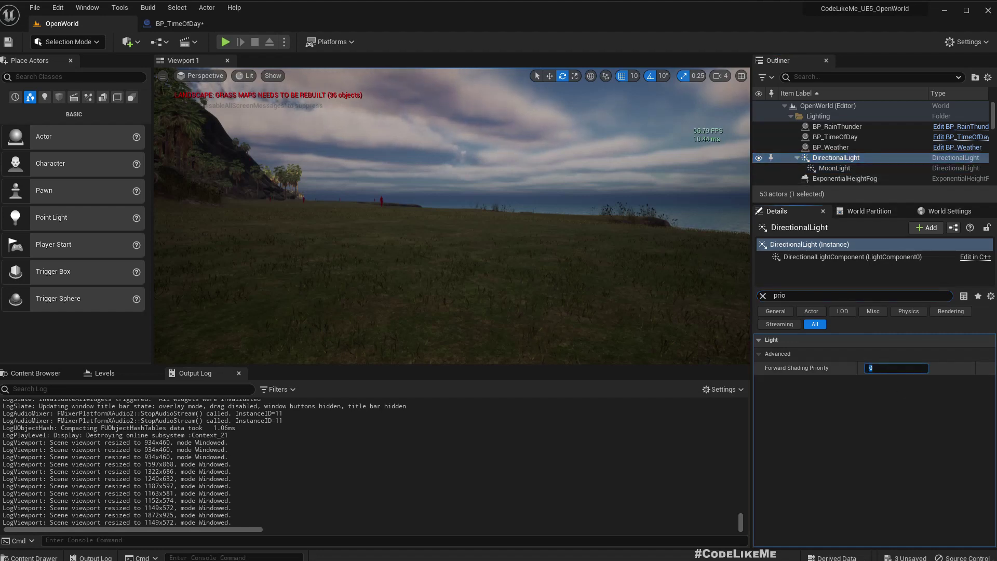
Step: Play the level full screen and run the character around at night to check the moonlight, and leave full screen
right_drag(561, 239, 657, 250)
key(F11)
key(alt+p)
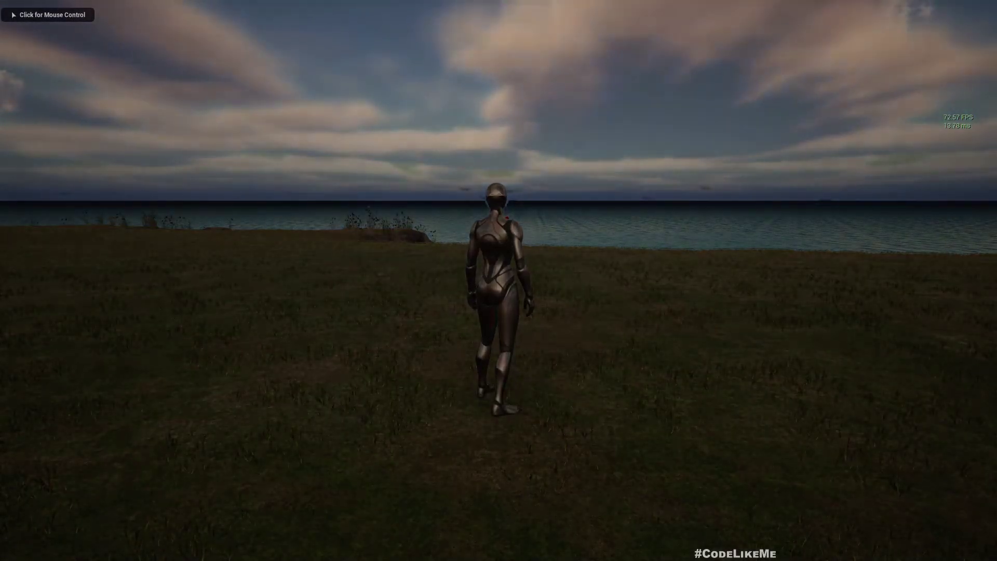
click(498, 280)
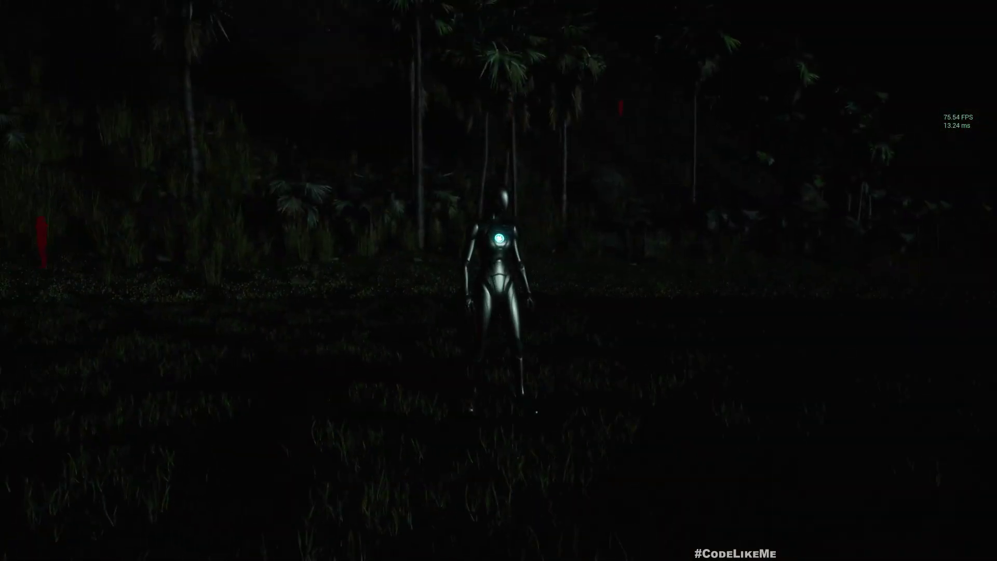
key(w)
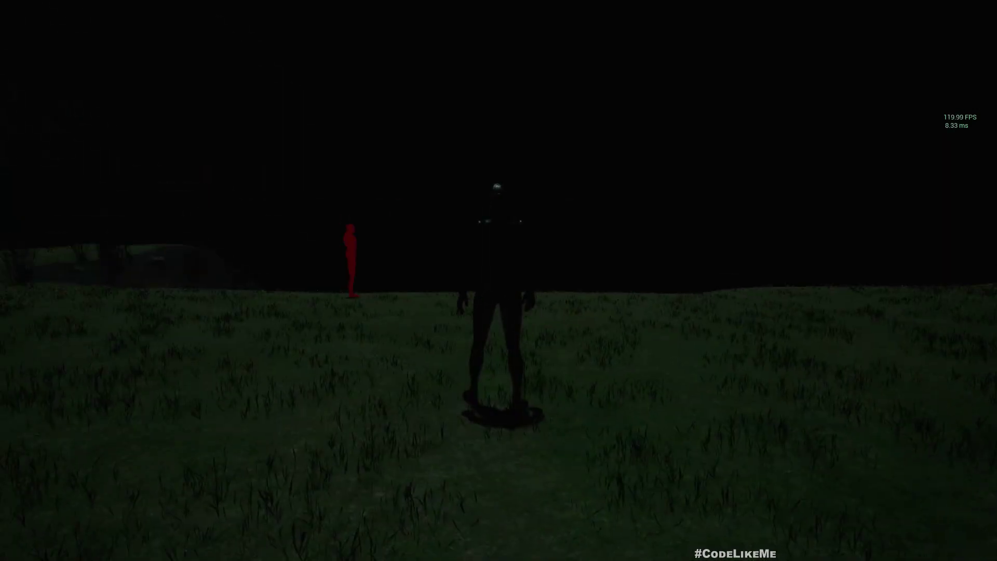
key(w)
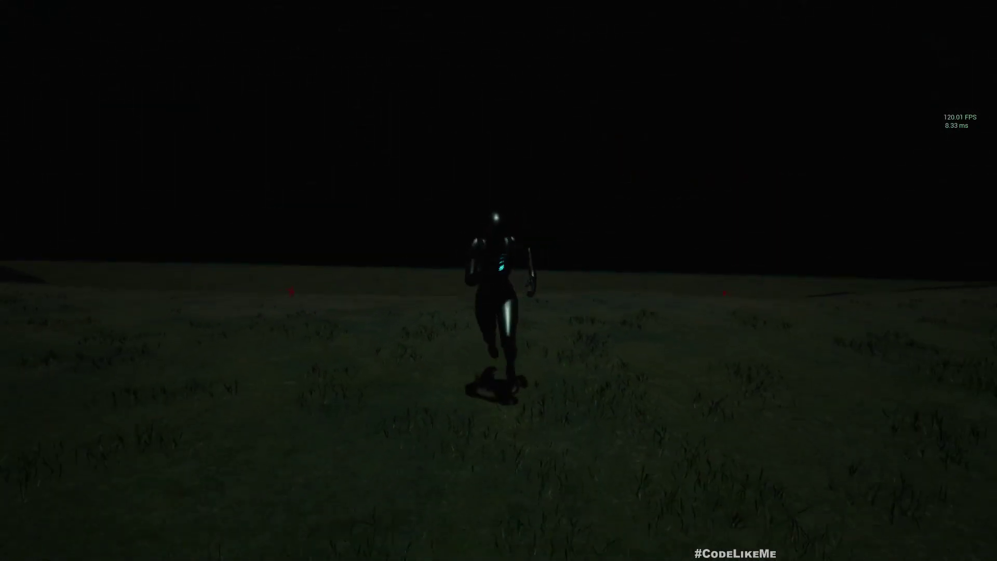
key(space)
key(F11)
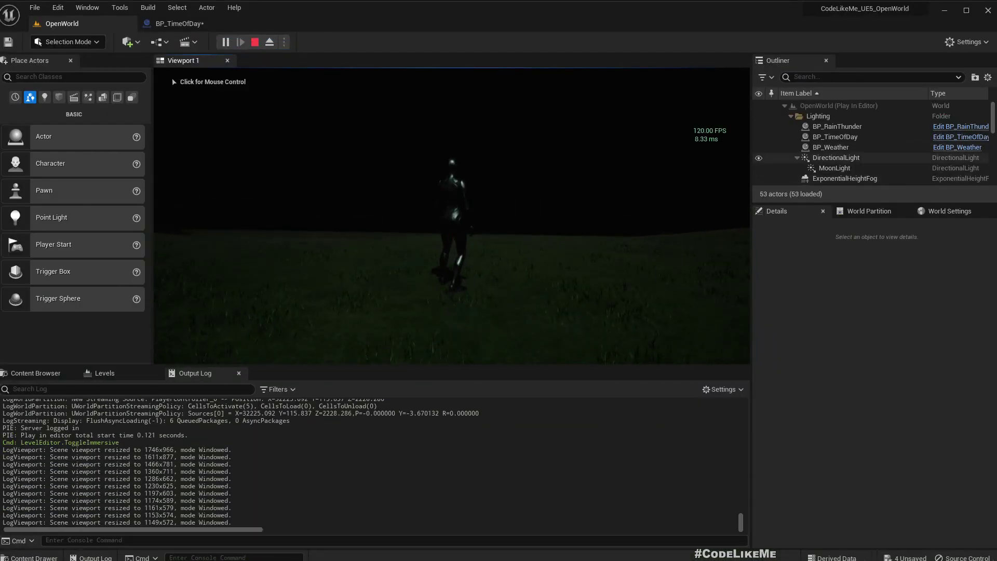
Step: Set MoonLight's Forward Shading Priority to 2 in the running game, check the night view, and return to the normal editor layout
click(834, 167)
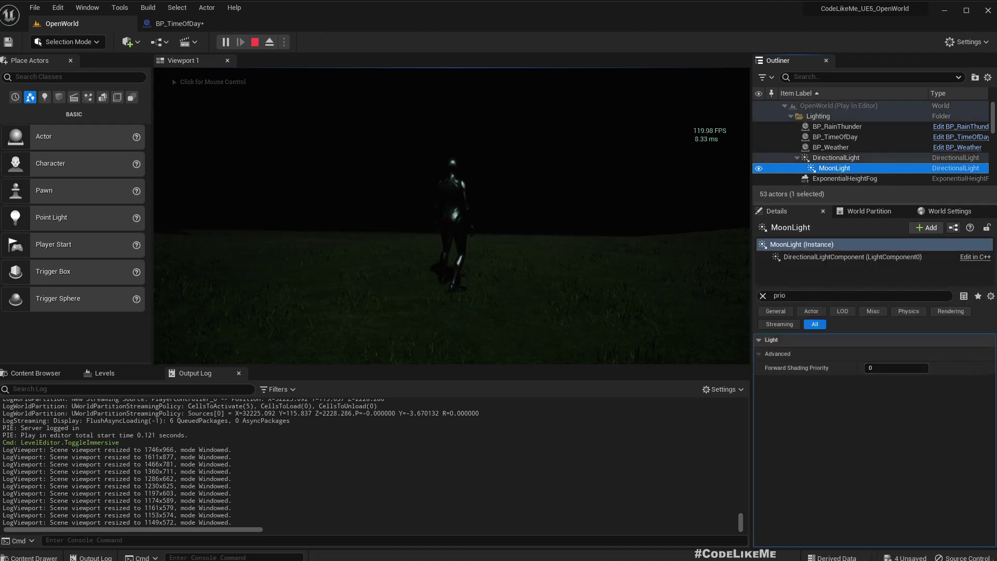
click(896, 368)
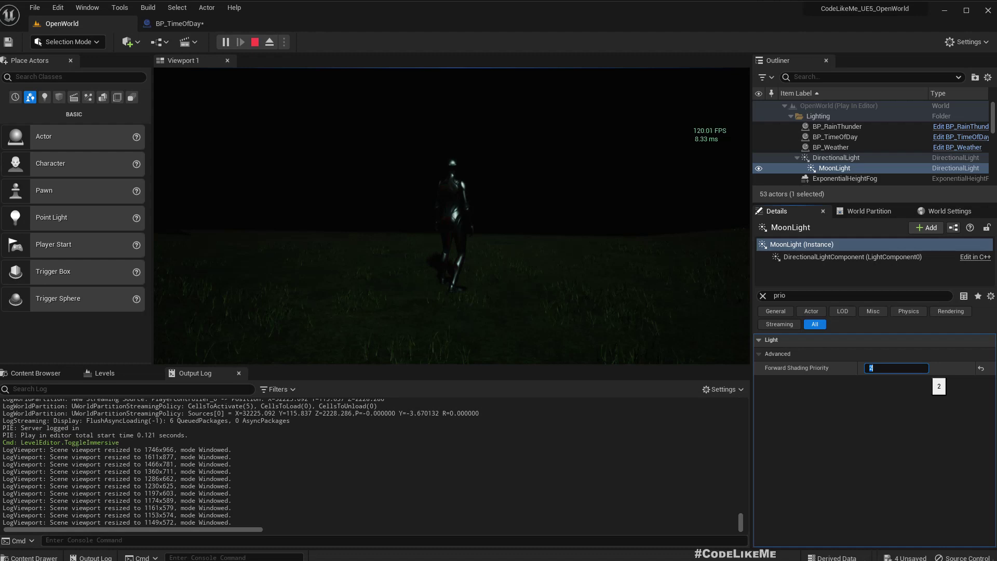
click(586, 244)
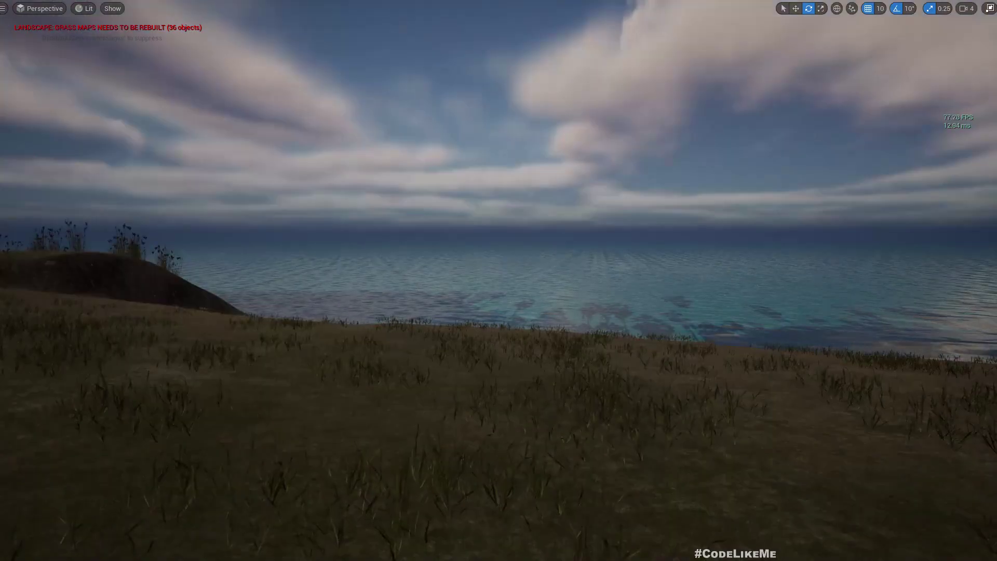
key(F11)
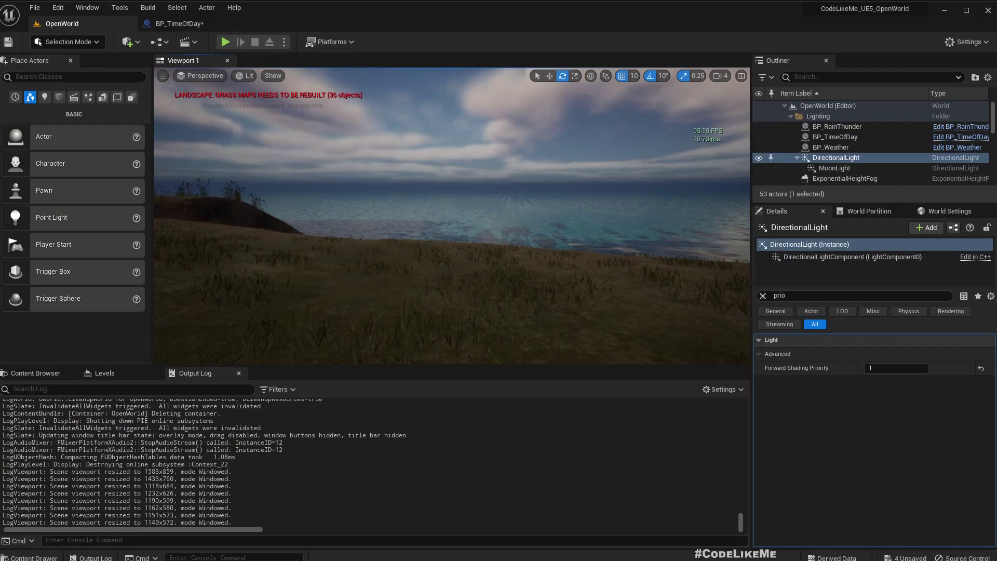
Step: Clear the details filter for BP_TimeOfDay, set its Time to 20.0, and look around the level at night
click(834, 137)
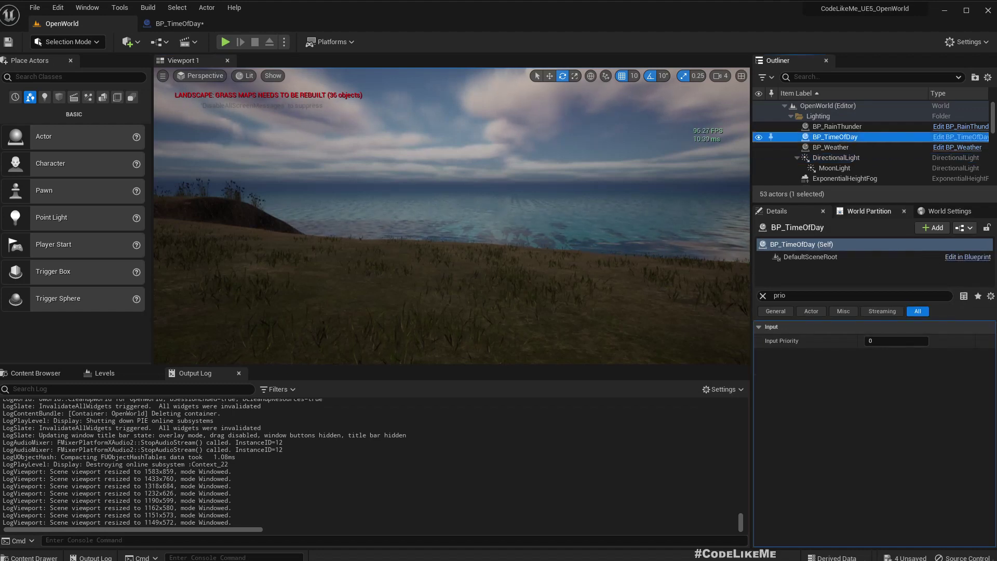
click(762, 295)
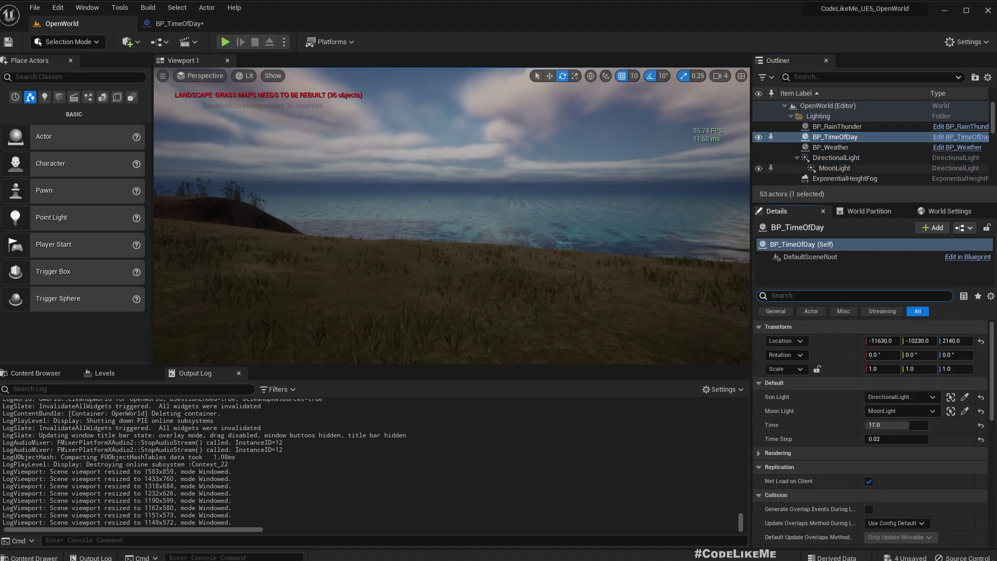
click(831, 147)
click(835, 137)
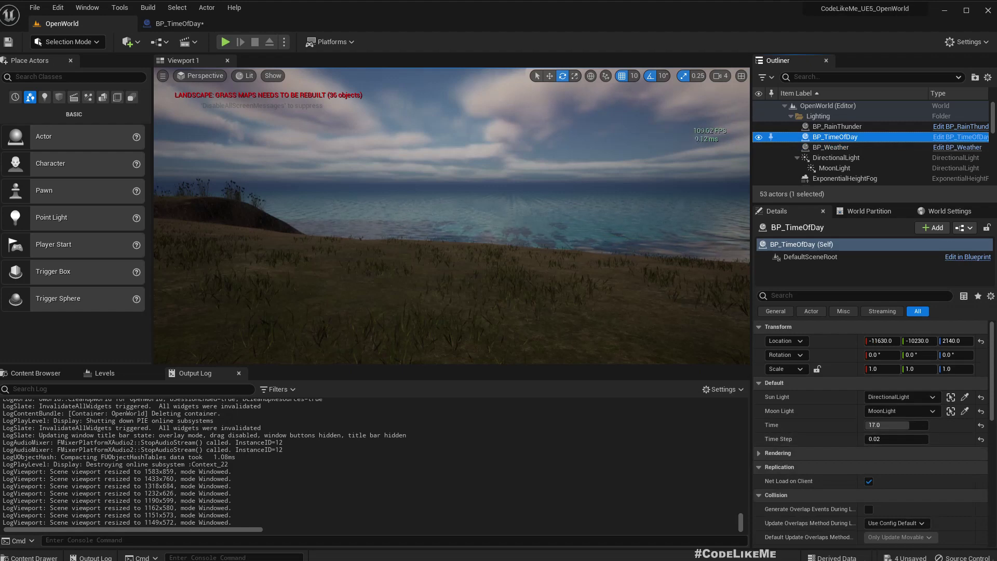
click(888, 424)
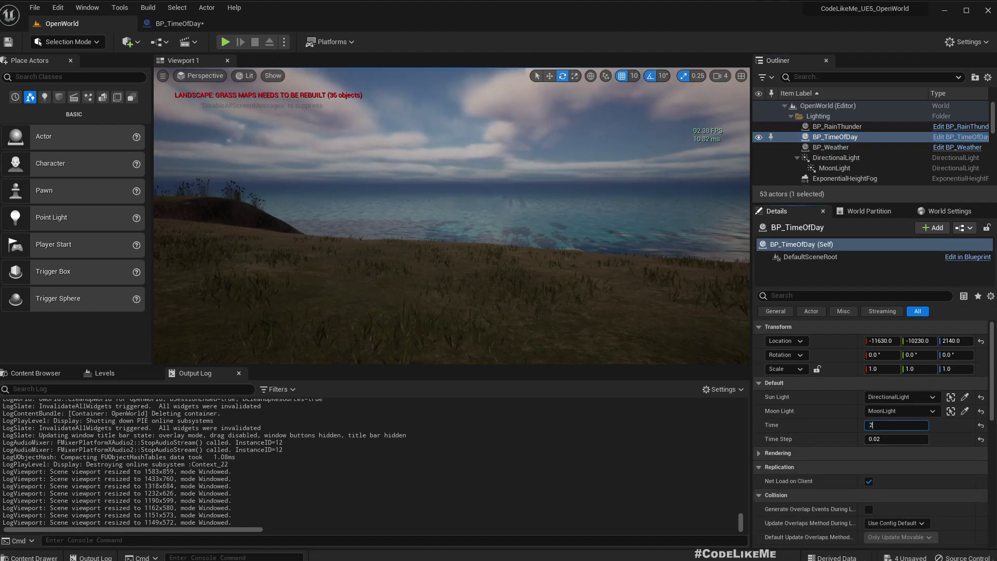
text(20)
key(Return)
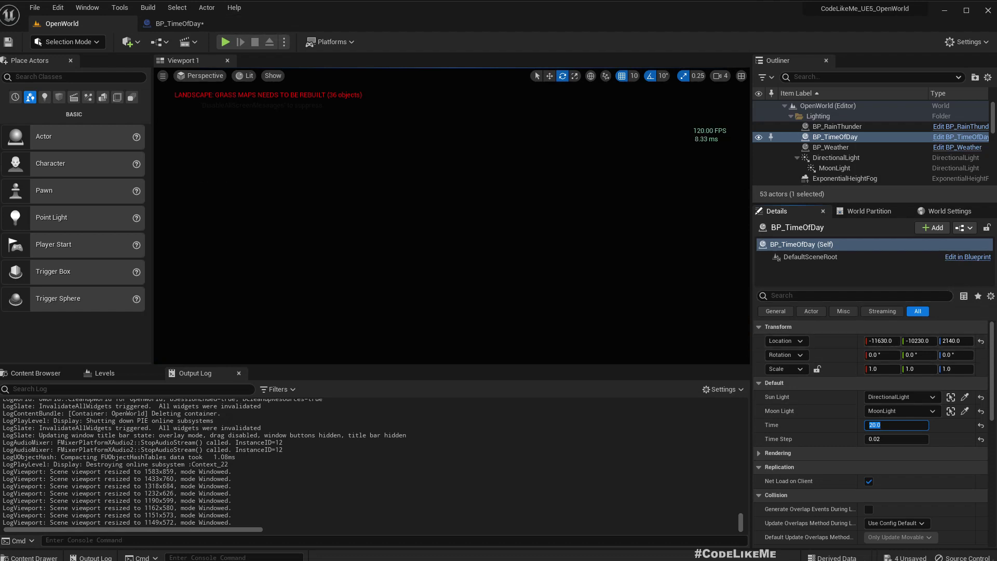
right_drag(452, 215, 400, 247)
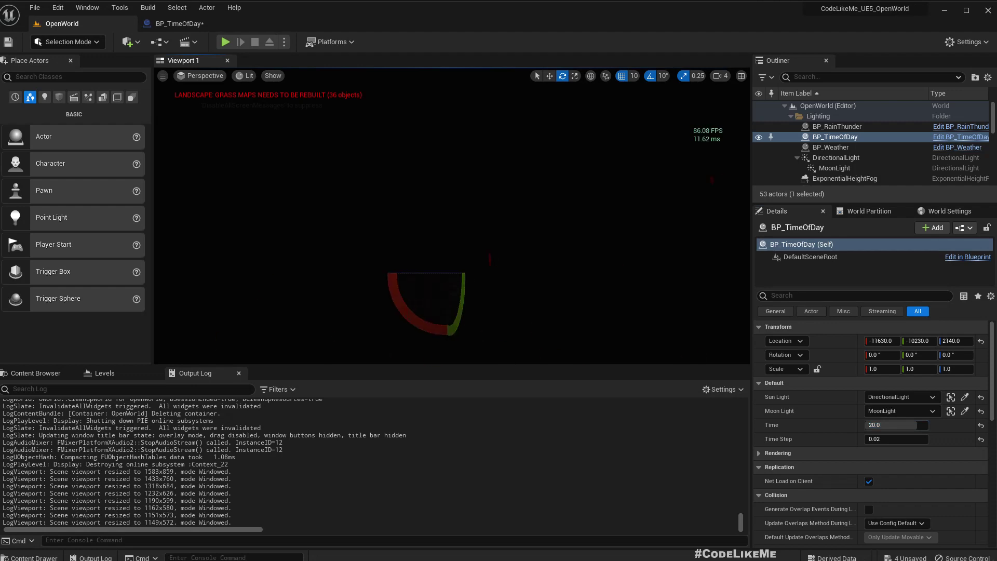
Step: Review the moonlight toggle logic in BP_TimeOfDay's Increment Time graph and move the Update Sun node closer to the Set Time node
click(185, 23)
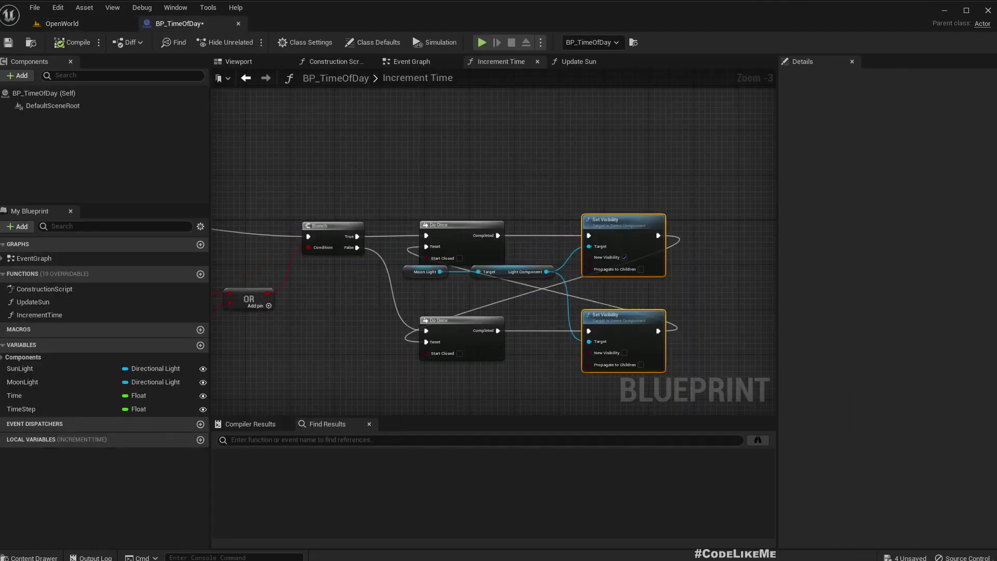
right_drag(365, 149, 626, 88)
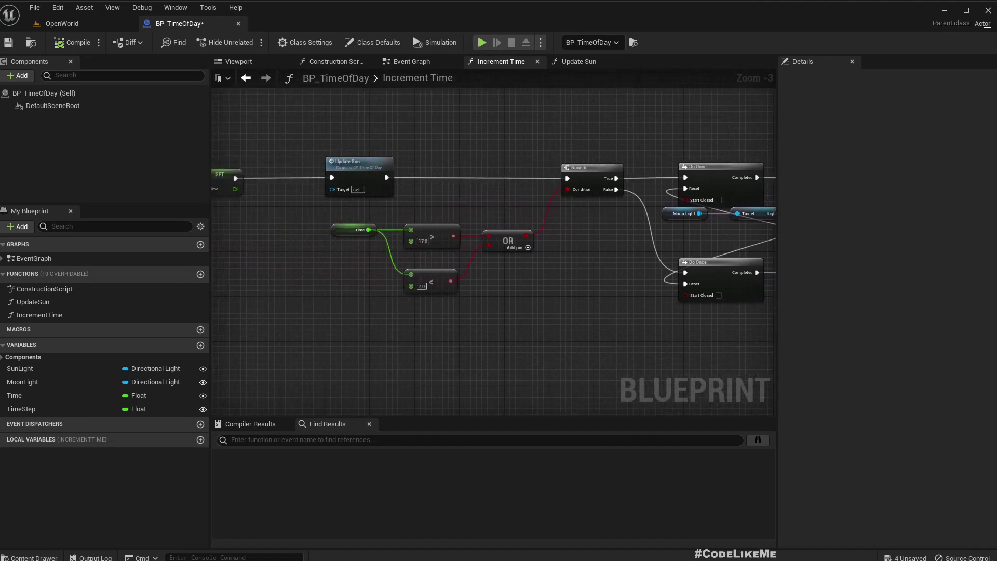
scroll(534, 145, up, 2)
right_drag(534, 145, 231, 115)
scroll(335, 167, down, 4)
right_drag(335, 167, 509, 192)
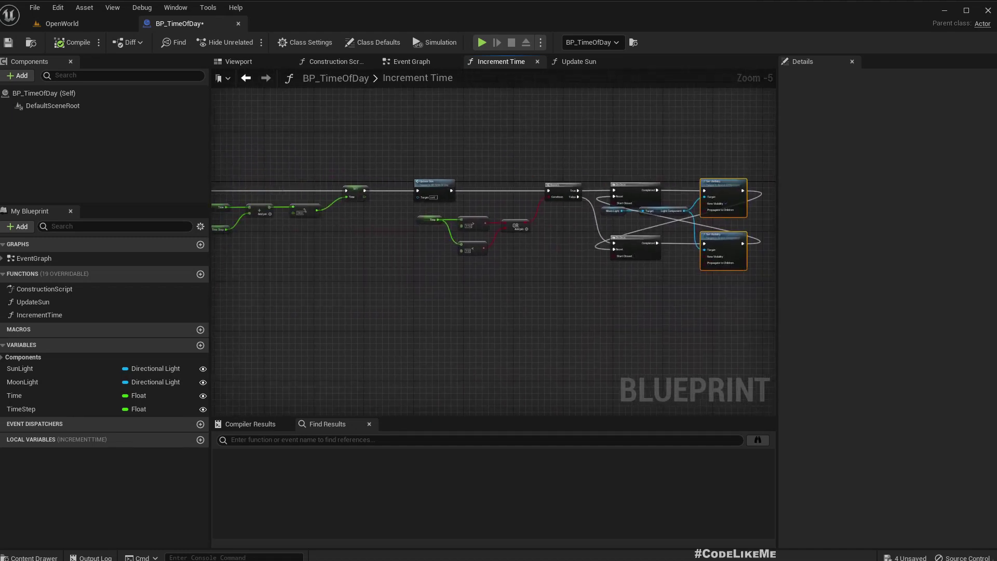
drag(432, 183, 410, 183)
click(410, 151)
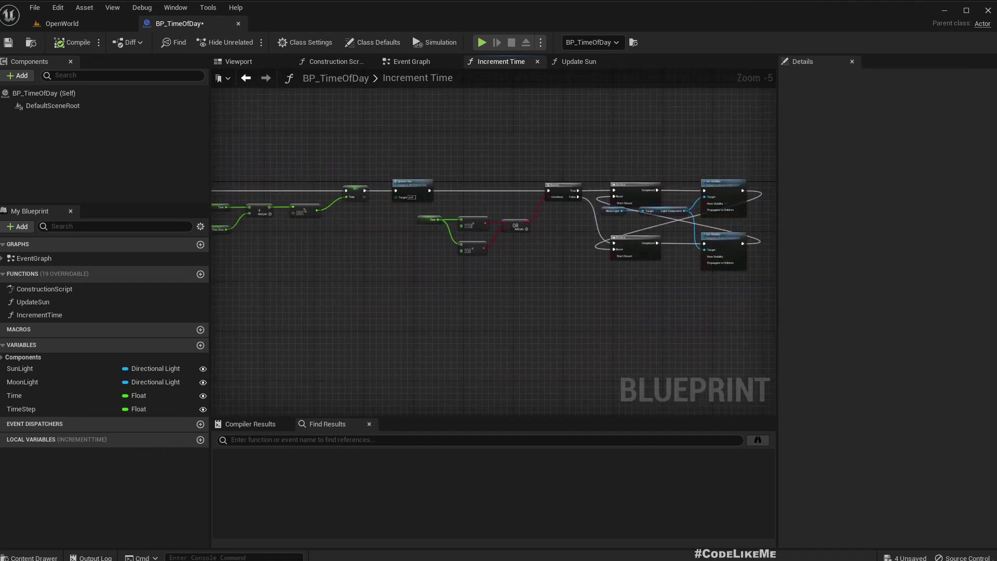
Step: Cut the moonlight toggle nodes, from the Time comparisons and Branch through both Set Visibility nodes, out of Increment Time
drag(496, 218, 696, 285)
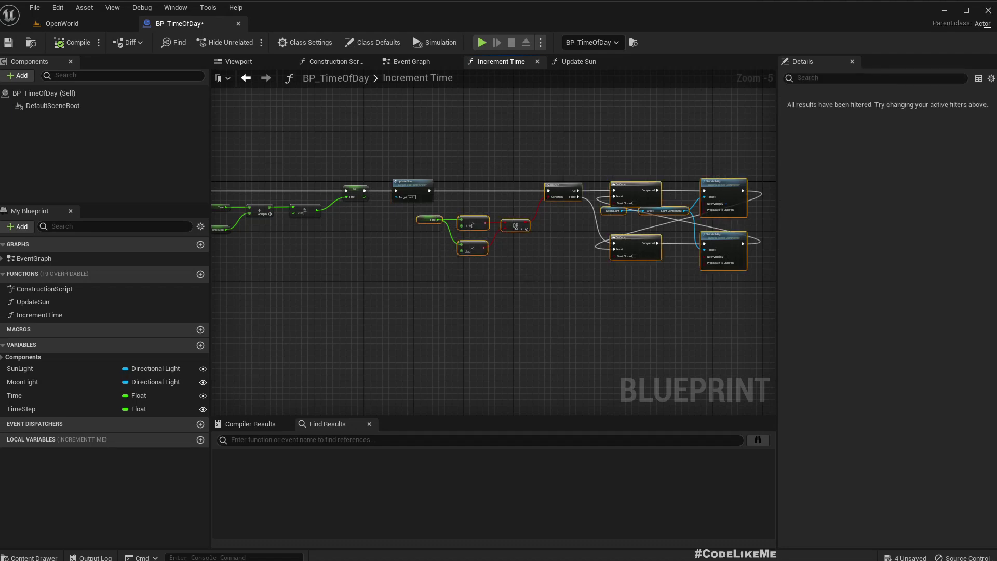
scroll(340, 205, up, 4)
scroll(380, 211, down, 4)
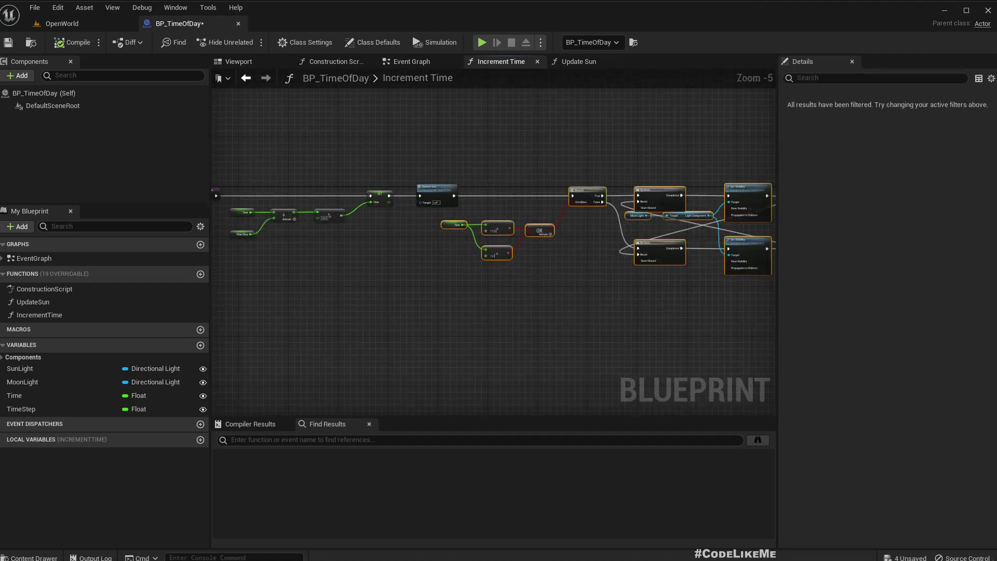
key(Delete)
Step: Paste the moonlight toggle nodes into the Update Sun function and connect Set Actor Rotation's execution output to the Branch
click(332, 61)
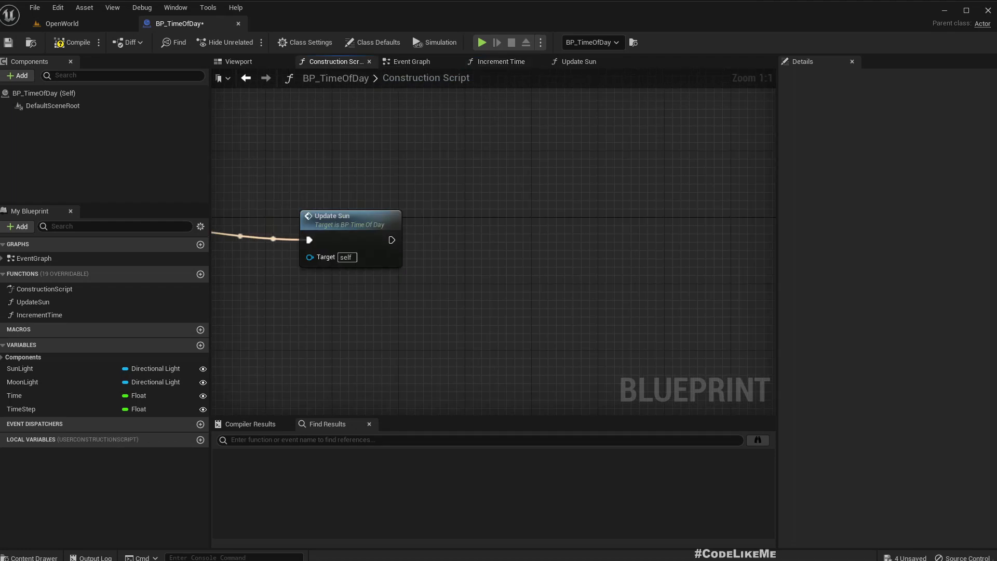
double_click(506, 193)
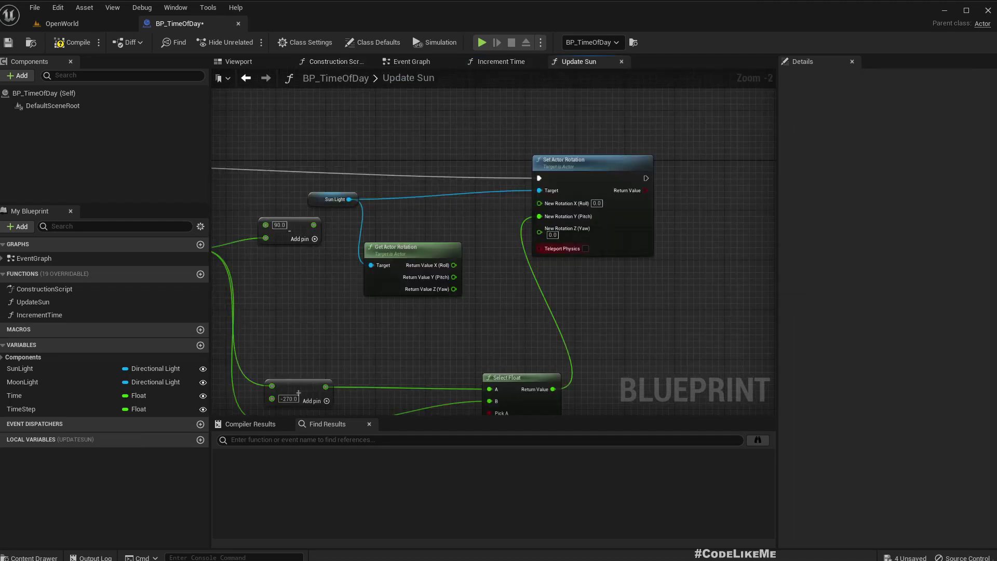
scroll(560, 264, down, 5)
right_drag(560, 264, 433, 241)
scroll(493, 245, up, 3)
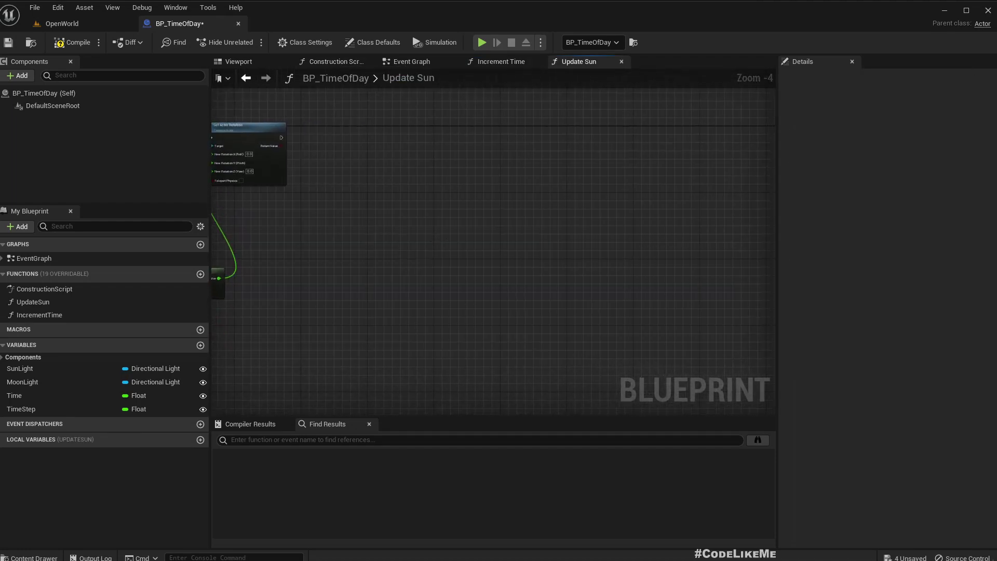
drag(506, 204, 536, 142)
drag(281, 138, 547, 130)
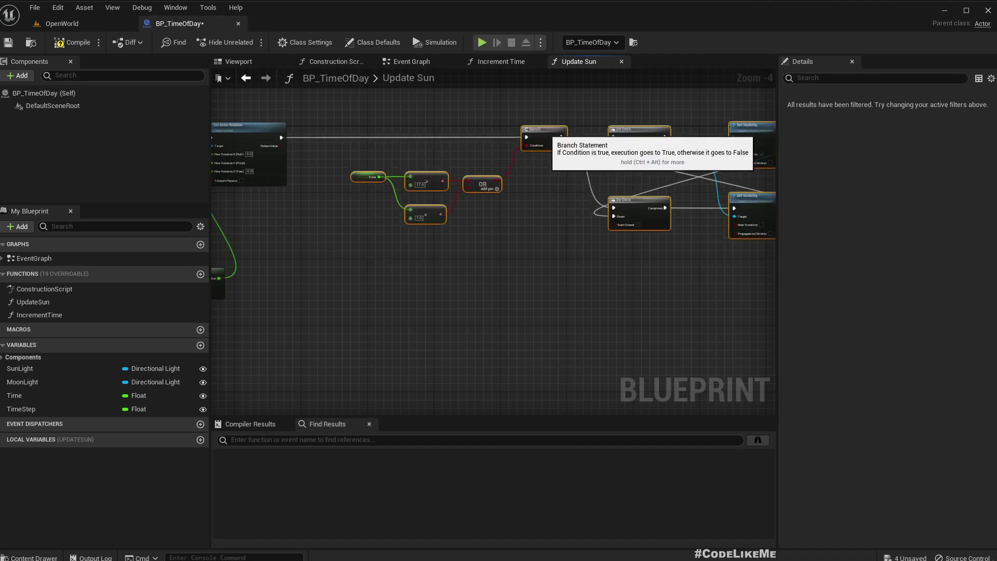
Step: Compile BP_TimeOfDay and return to the OpenWorld level to inspect the moonlit terrain
click(73, 42)
click(61, 23)
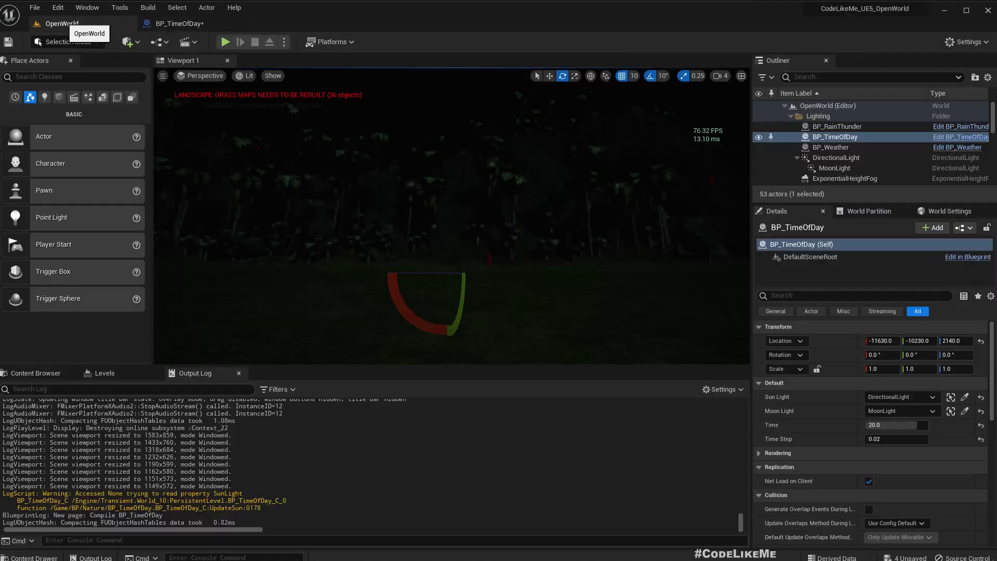
right_drag(451, 216, 654, 218)
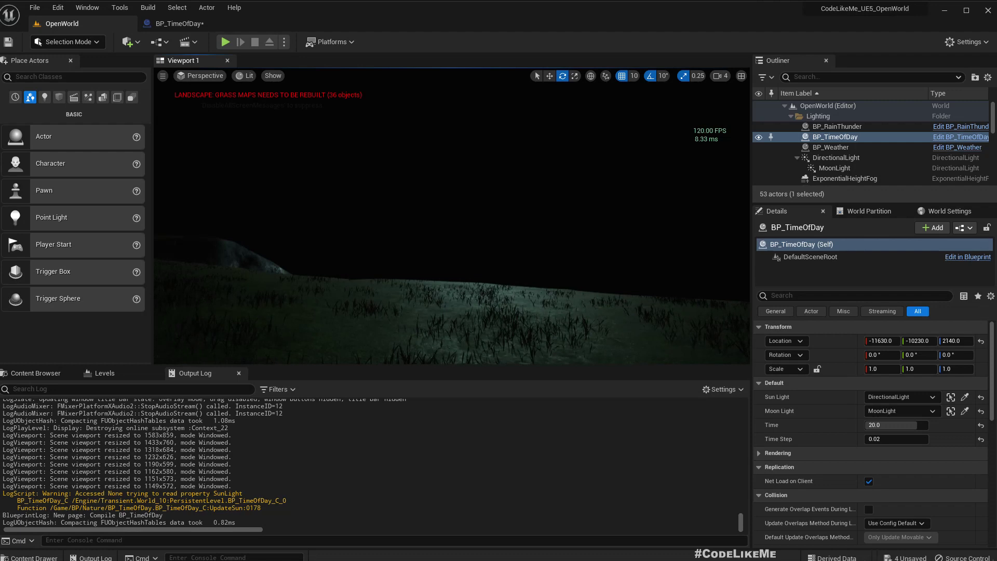
right_drag(519, 223, 644, 224)
Step: Filter MoonLight's details for "prio", try Forward Shading Priority values of 2 and 1, and inspect the water
click(834, 167)
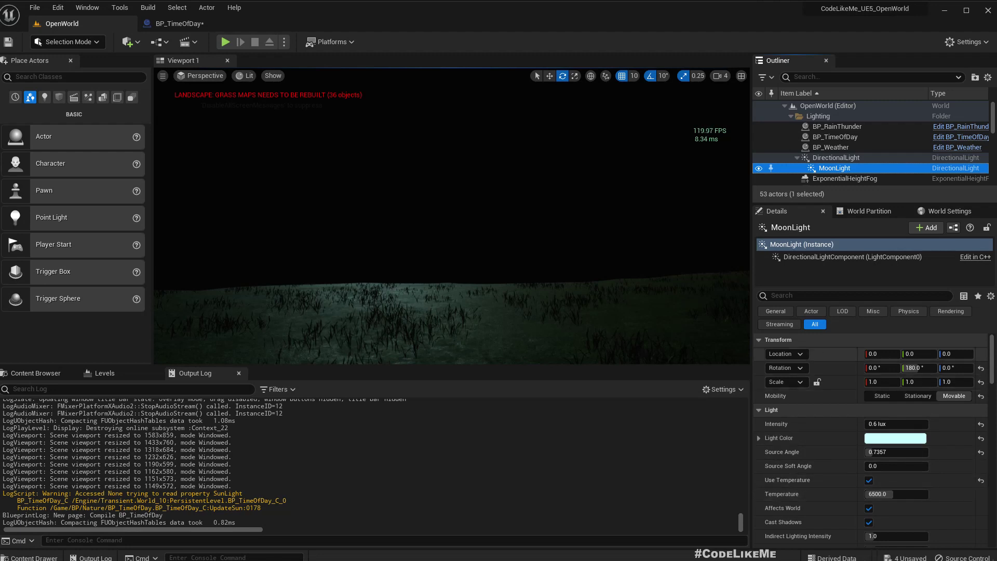
scroll(868, 532, down, 3)
click(794, 296)
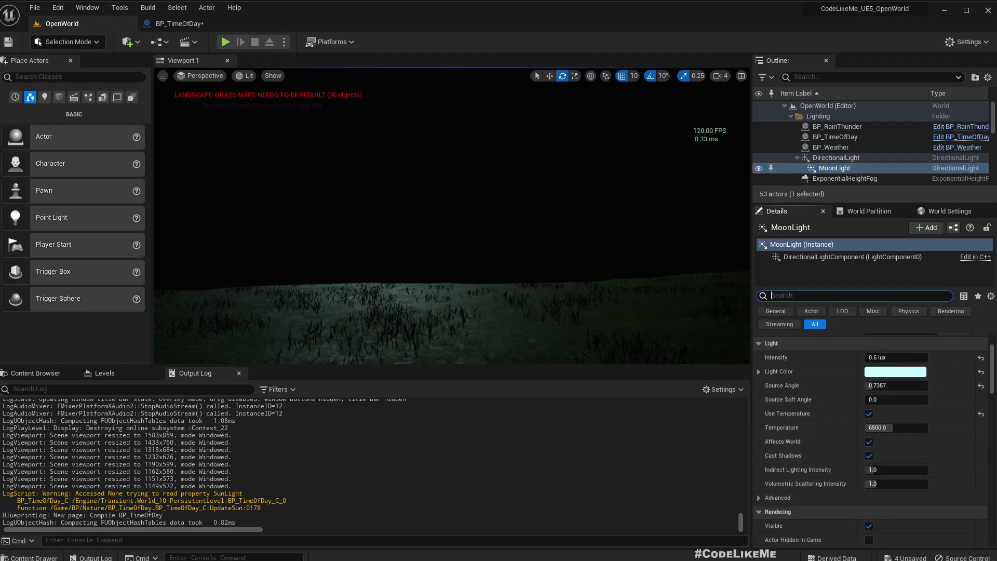
text(prio)
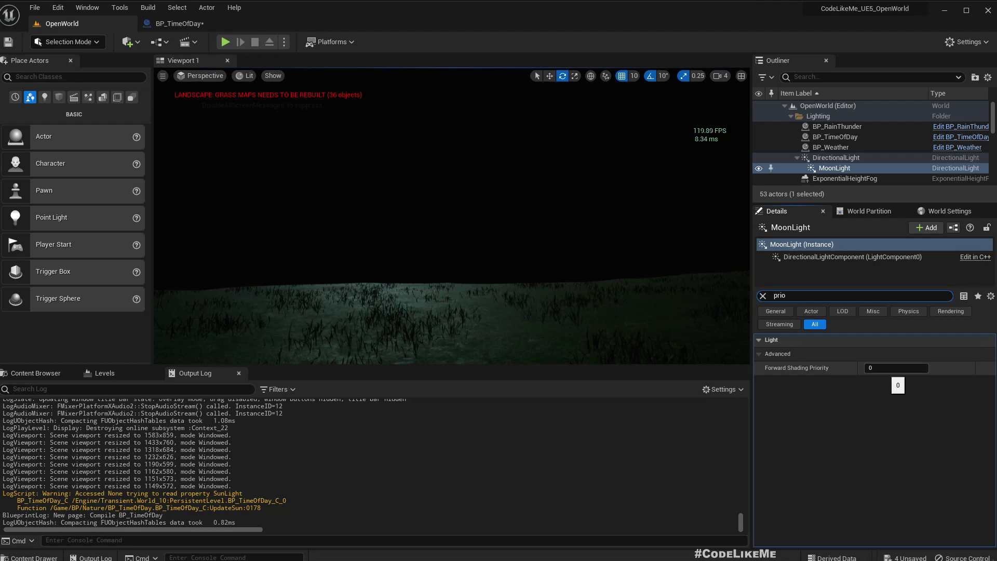
click(895, 368)
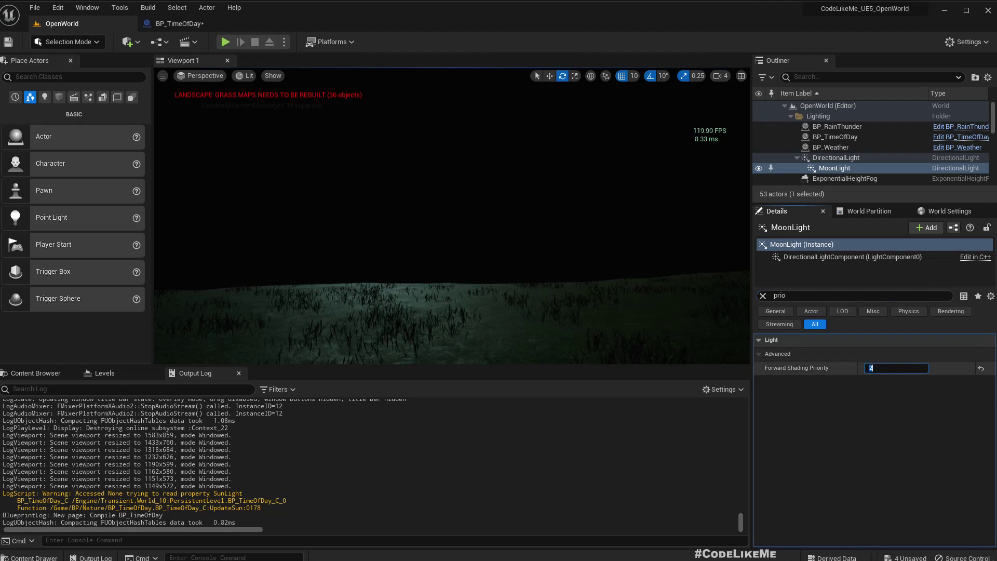
key(Return)
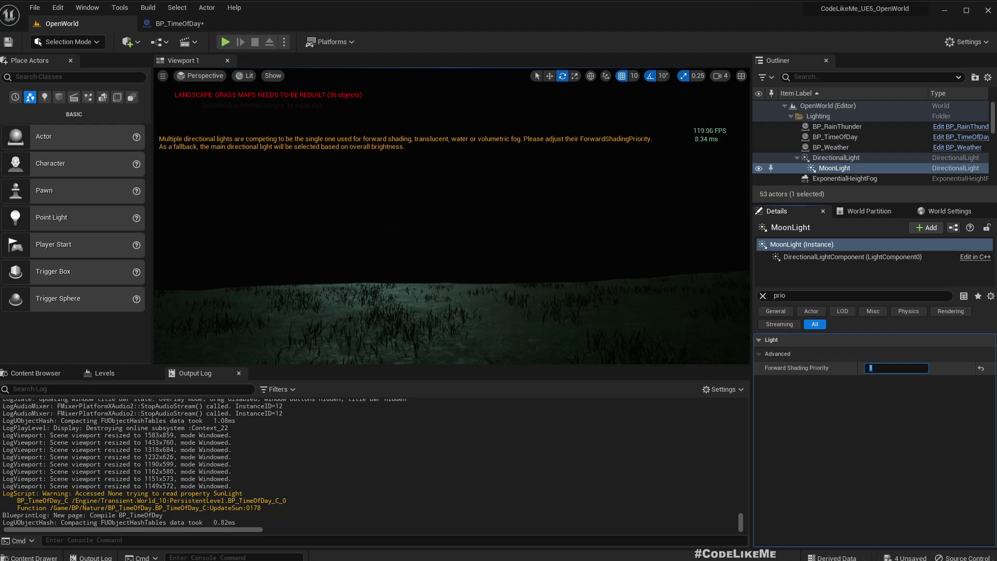
key(Return)
right_drag(452, 218, 405, 193)
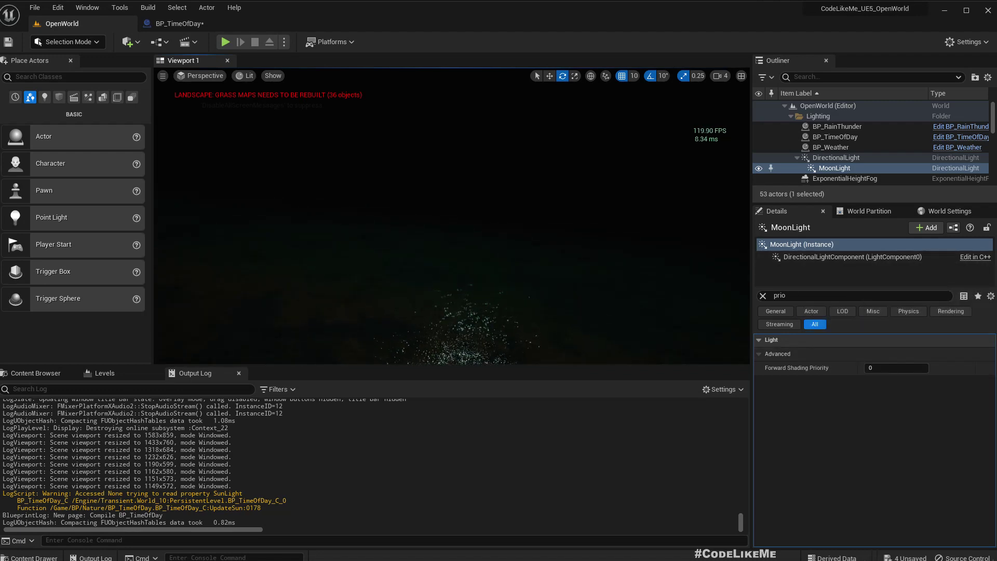
Step: Clear the details filter, set MoonLight's Intensity to 6.0 lux, and look across the water
click(762, 296)
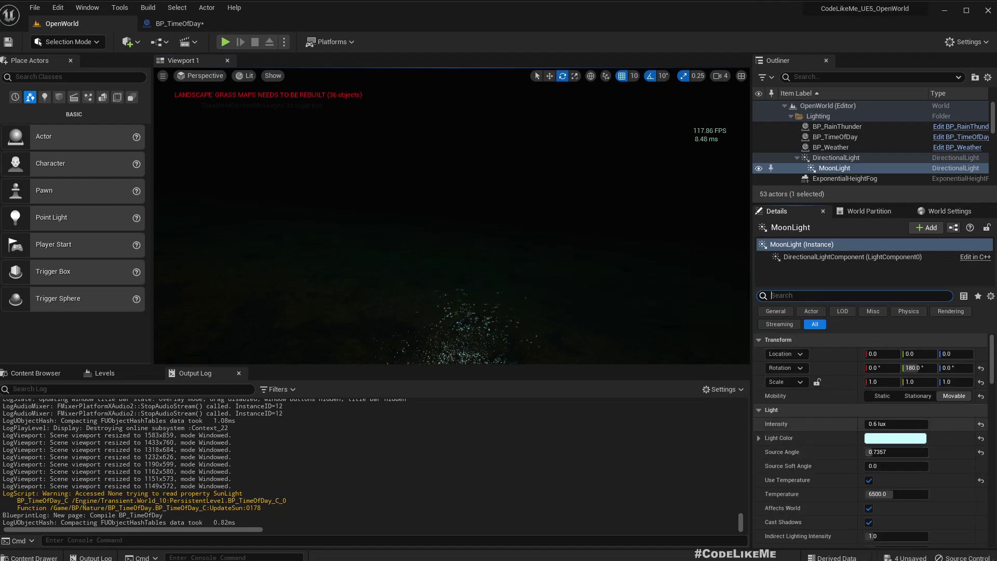
click(894, 424)
text(6)
key(Return)
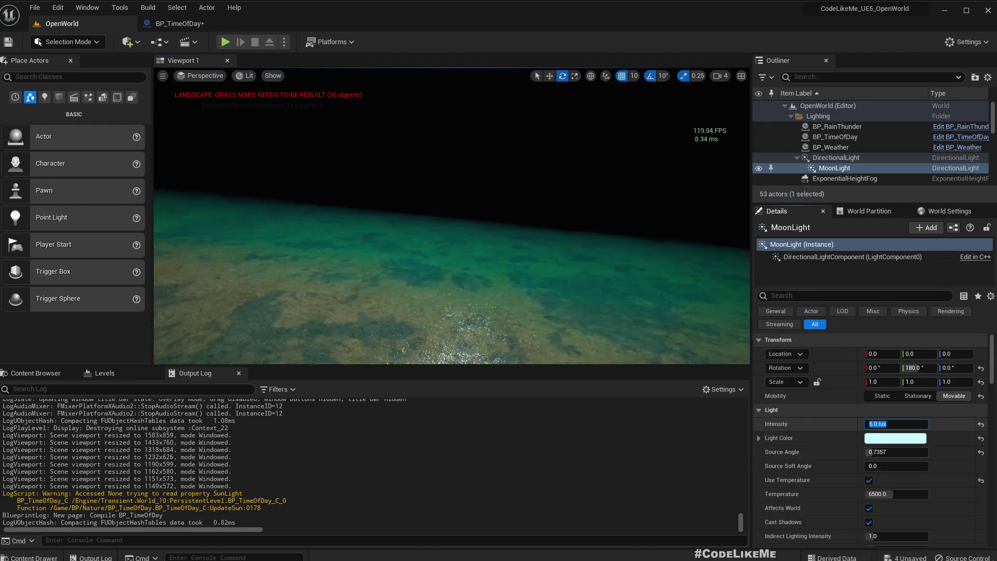
right_drag(452, 216, 498, 228)
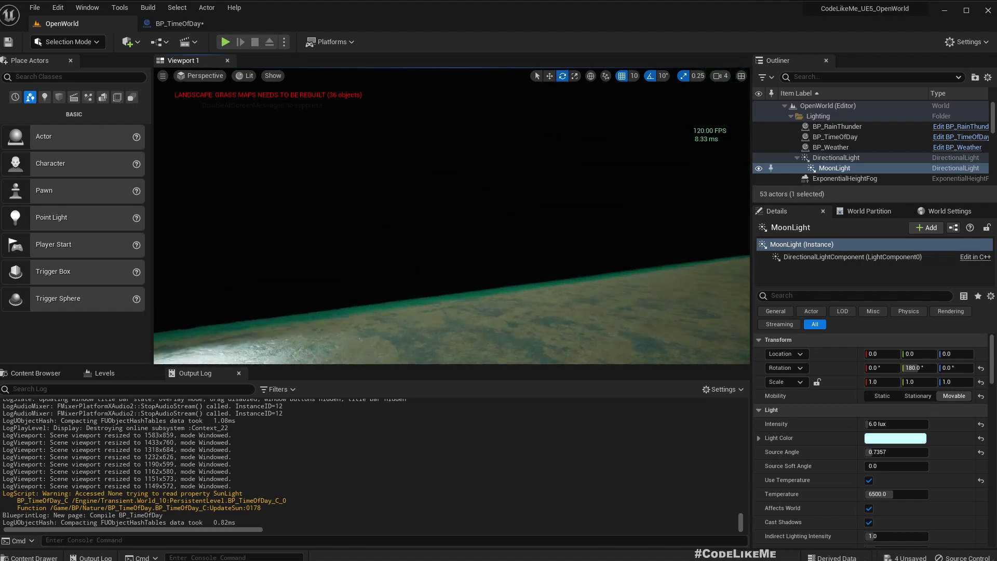
Step: Check the parent DirectionalLight's Forward Shading Priority using the "prio" filter, and set MoonLight's Forward Shading Priority to 1
click(836, 157)
text(prio)
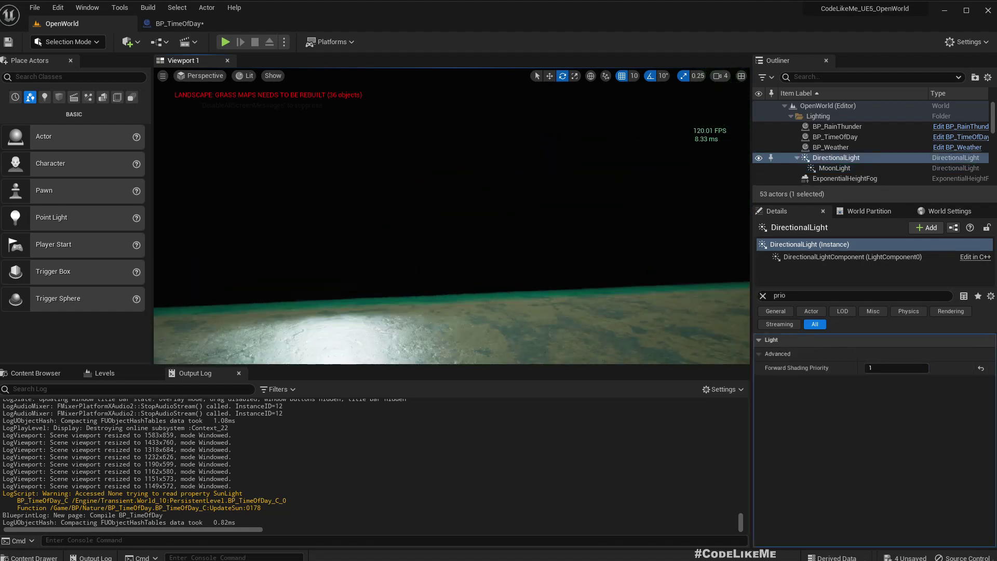
click(834, 168)
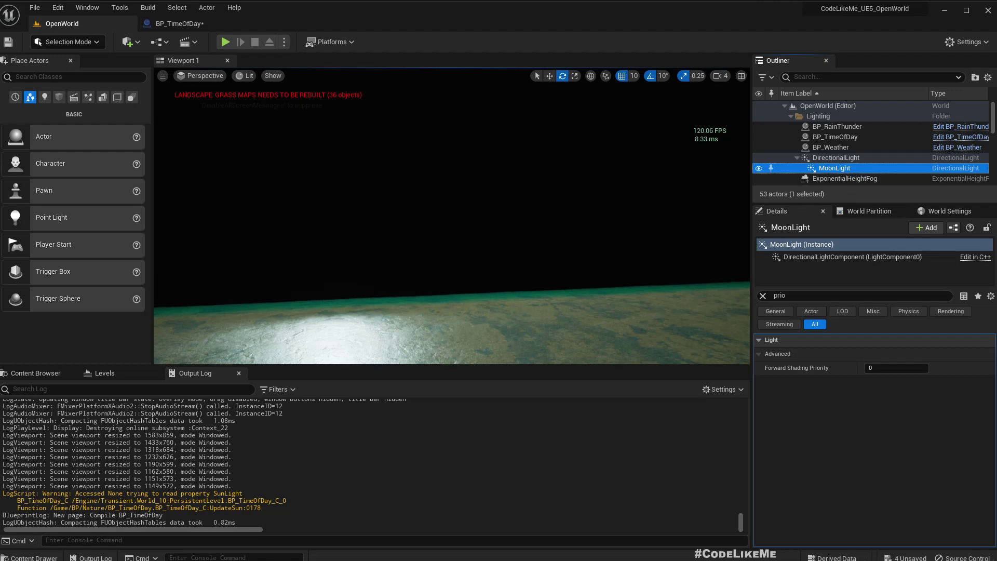
click(896, 368)
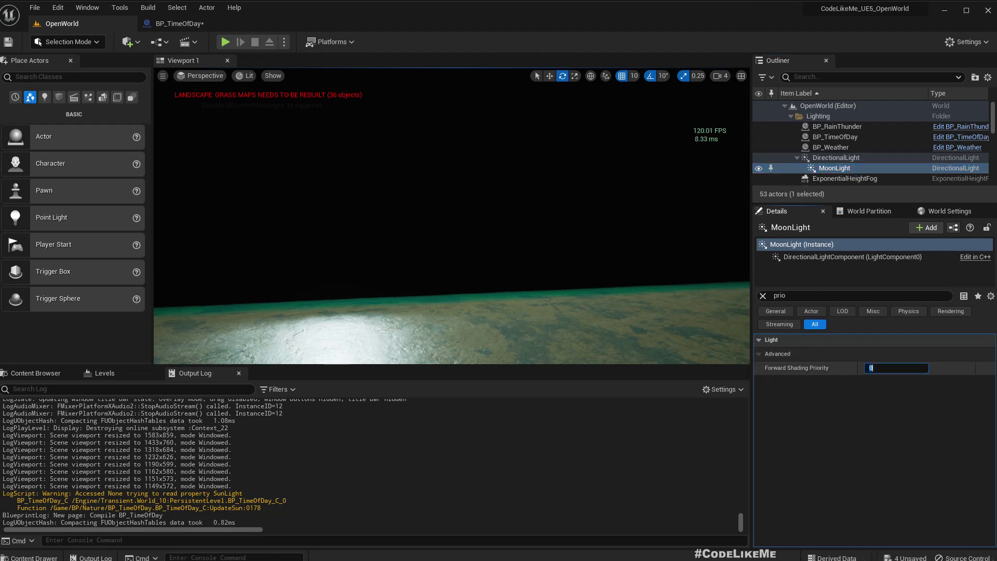
text(1)
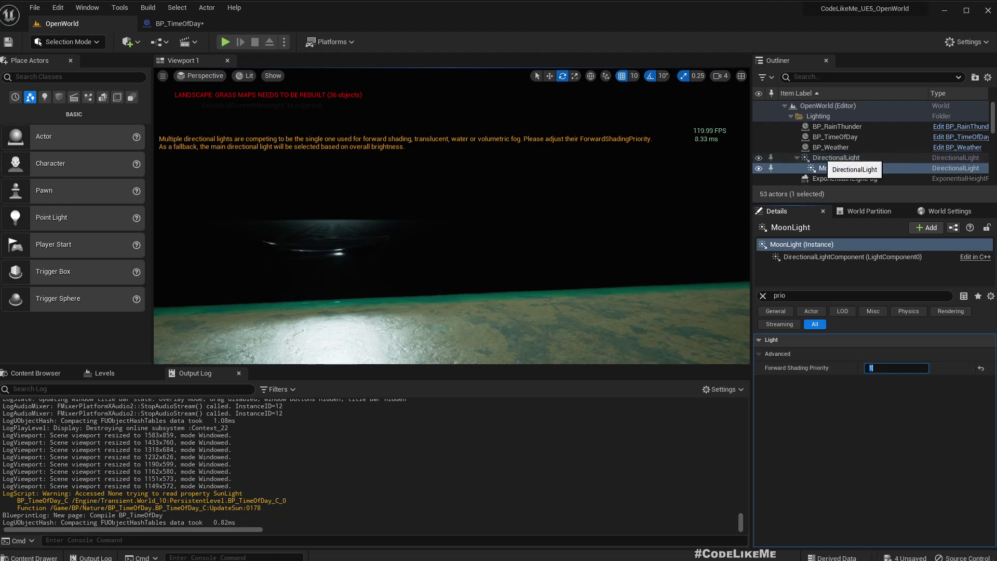
Step: Try Forward Shading Priority values of 2 and 0 on MoonLight, and compare them with the parent DirectionalLight's priority
text(2)
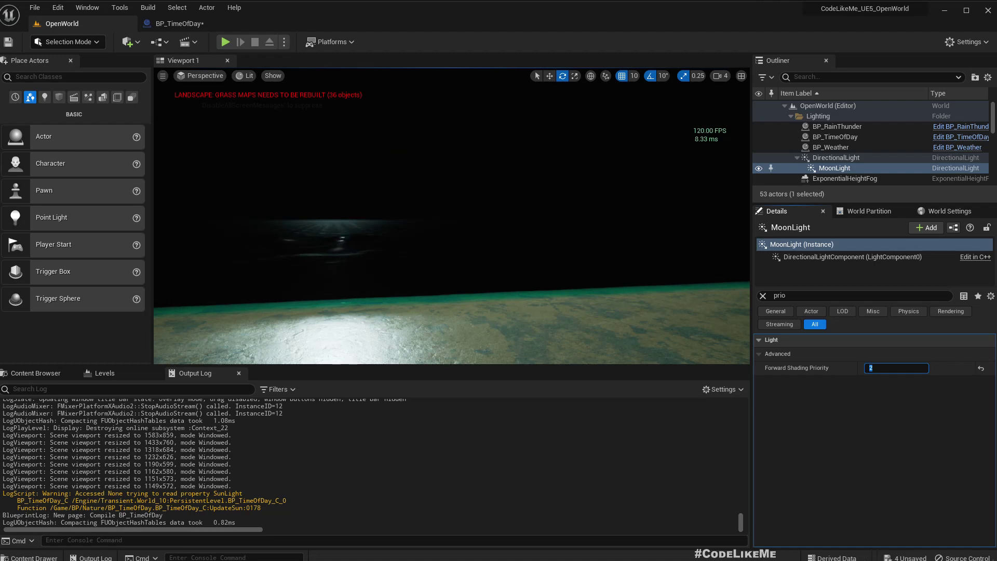
key(BackSpace)
text(0)
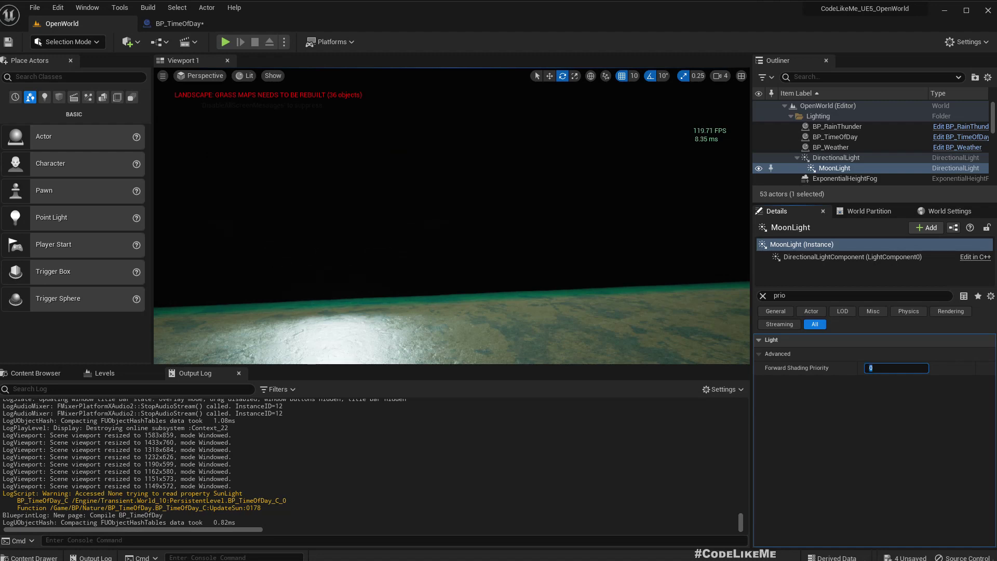
click(836, 157)
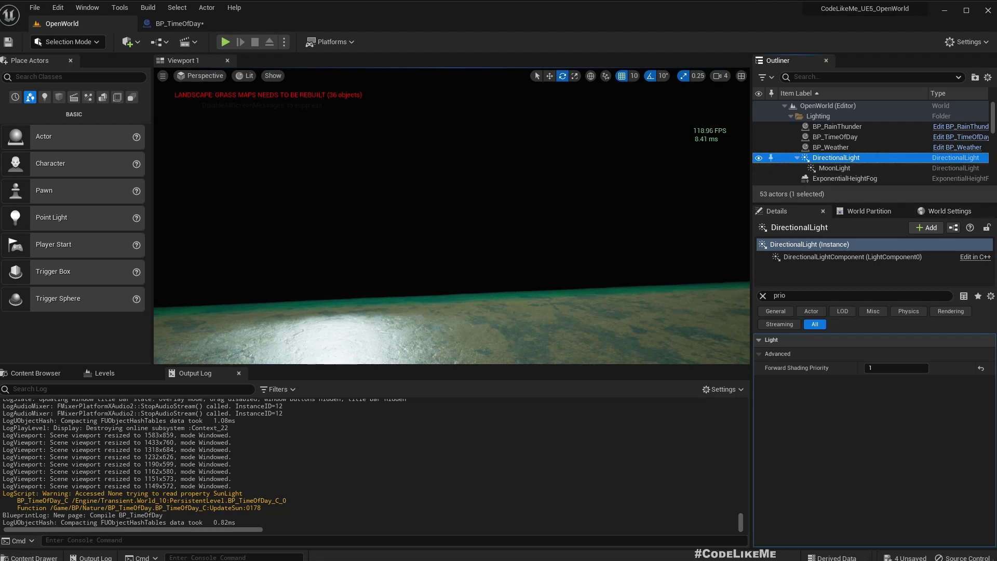
click(833, 168)
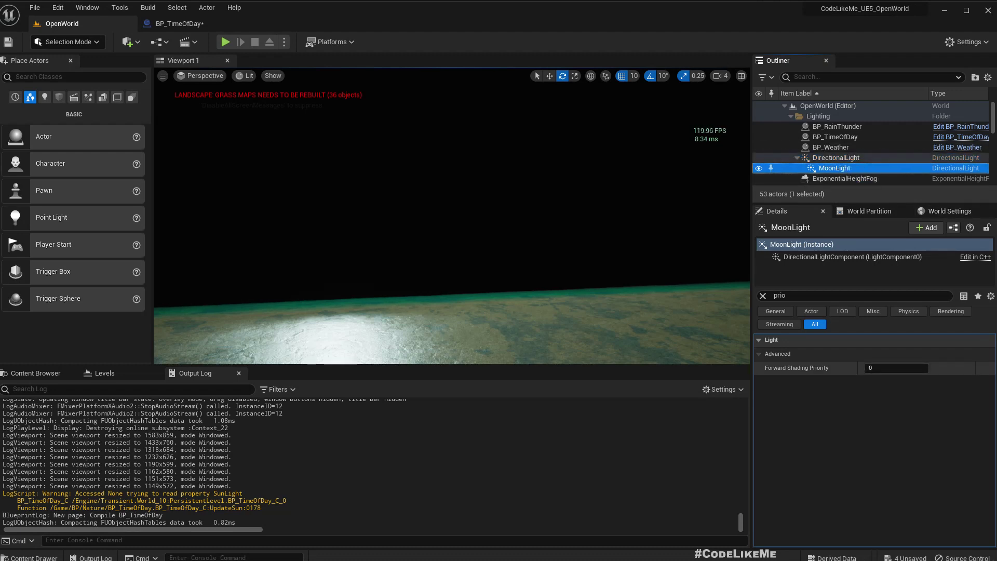
Step: Open BP_TimeOfDay's Update Sun graph and examine the Set Visibility nodes driven by MoonLight's Light Component
click(177, 23)
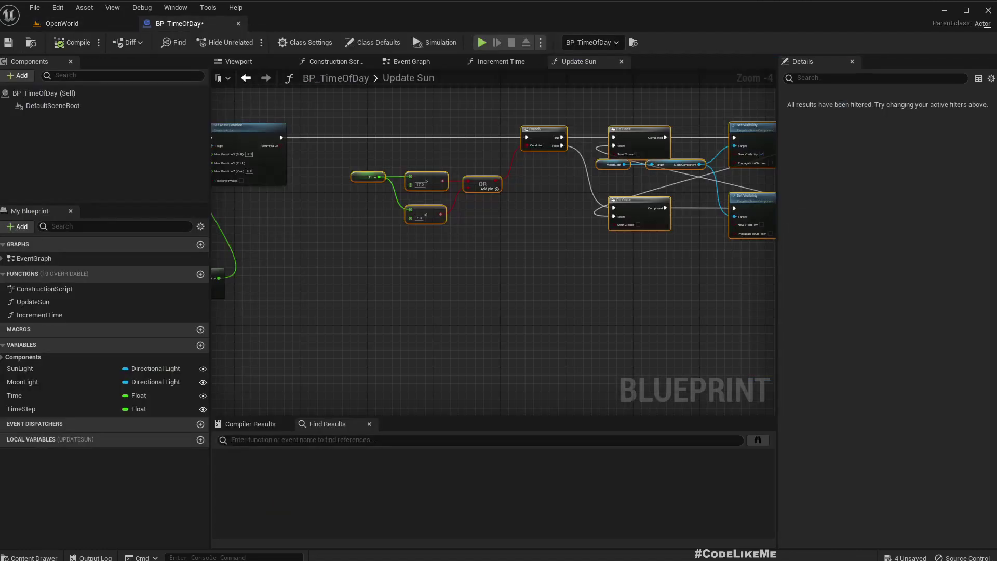
right_drag(694, 237, 391, 284)
scroll(501, 198, up, 4)
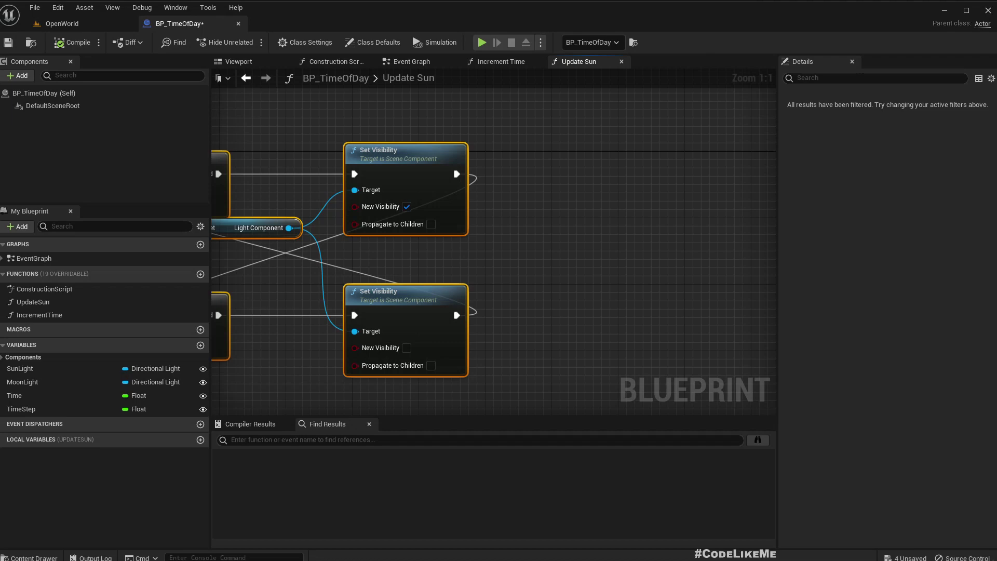
scroll(541, 220, down, 4)
scroll(540, 223, up, 2)
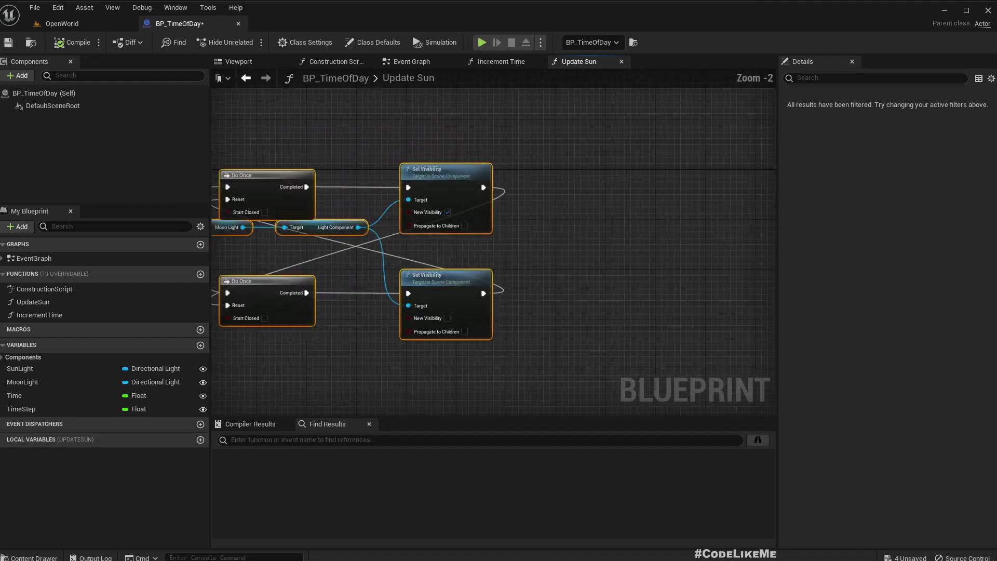
Step: Search the actions available from MoonLight's Light Component for "setprio", "priority" and "forward sh"
drag(358, 227, 571, 230)
text(setprio)
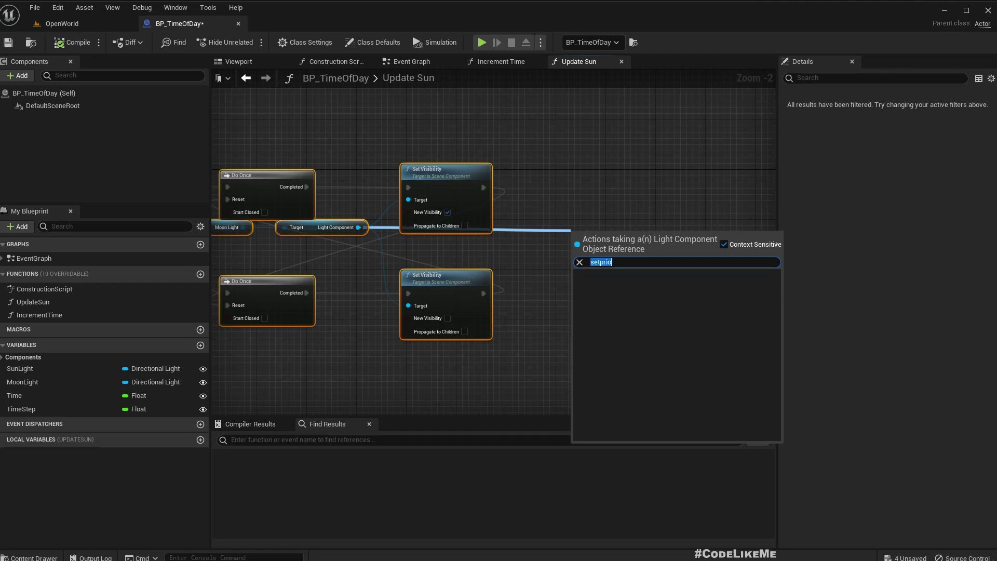
text(p)
text(o)
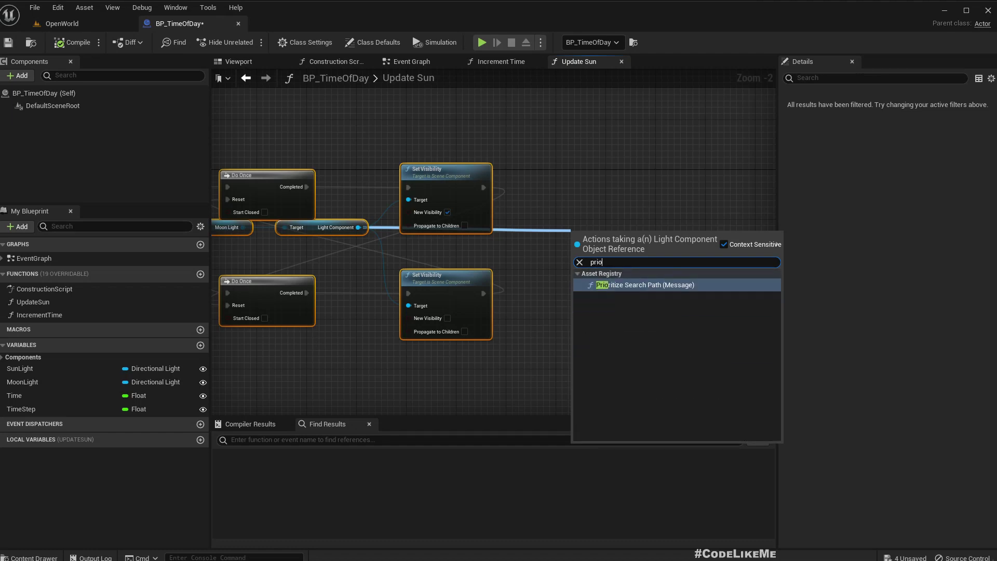
text(rity)
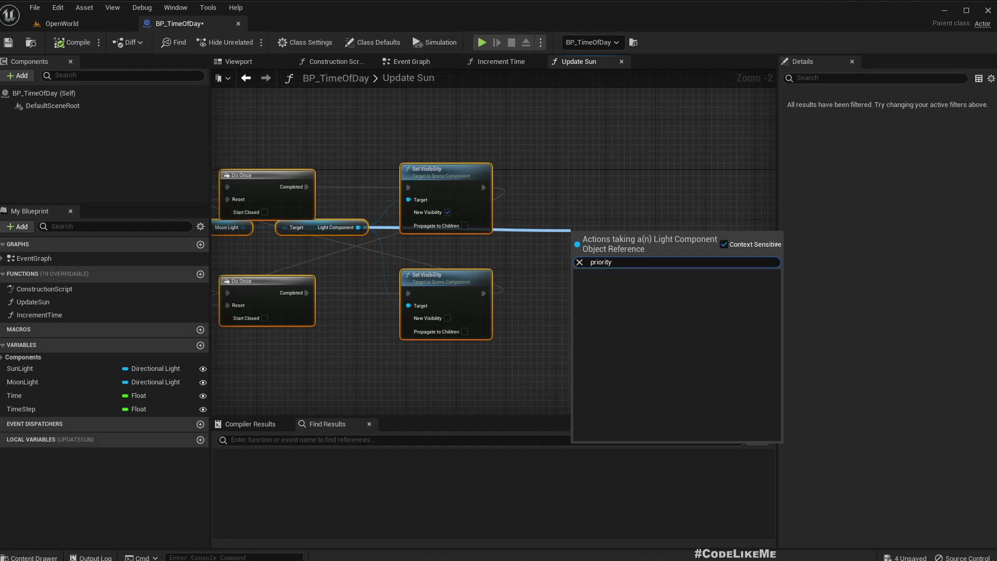
text(forwar)
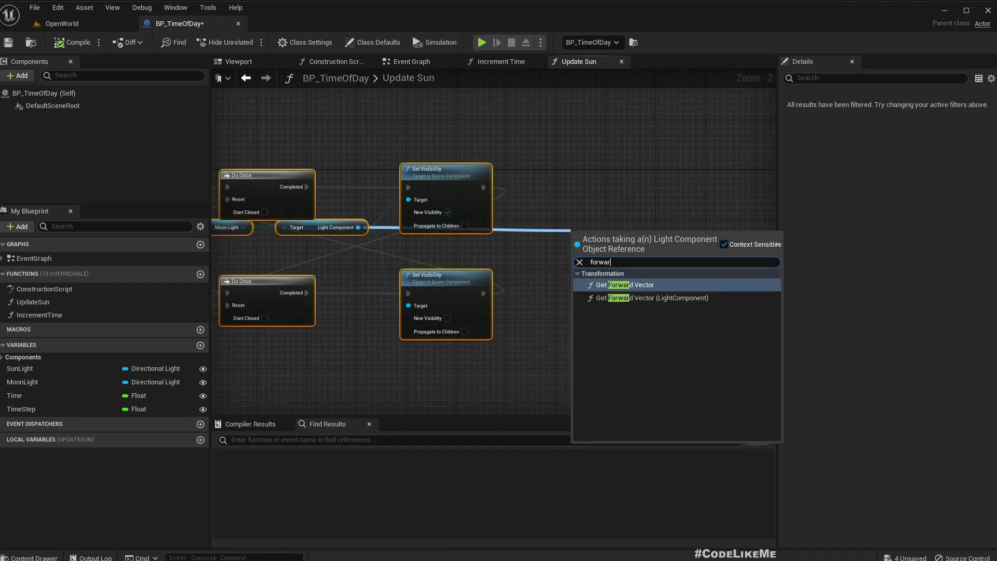
text(d sh)
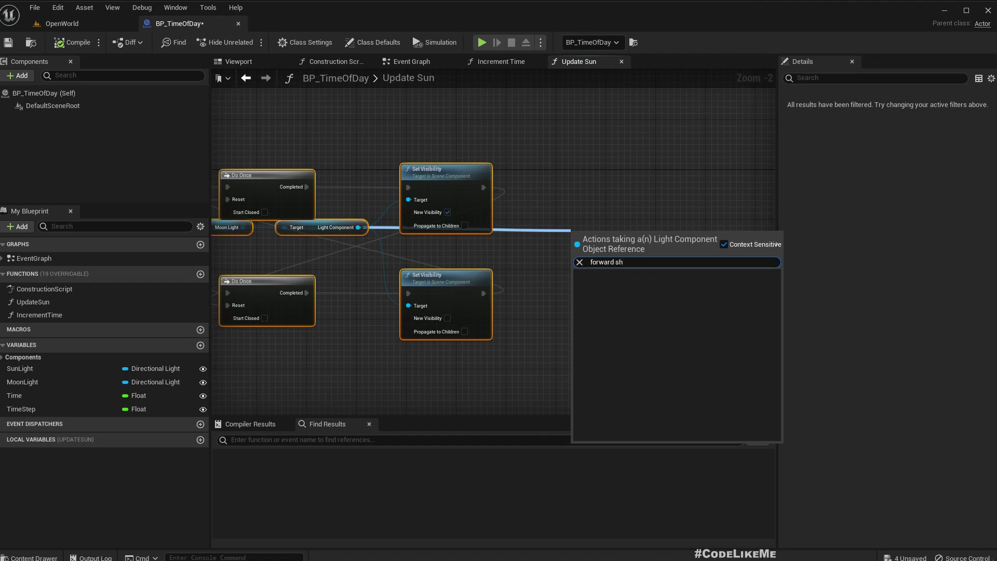
key(BackSpace)
key(BackSpace)
key(Escape)
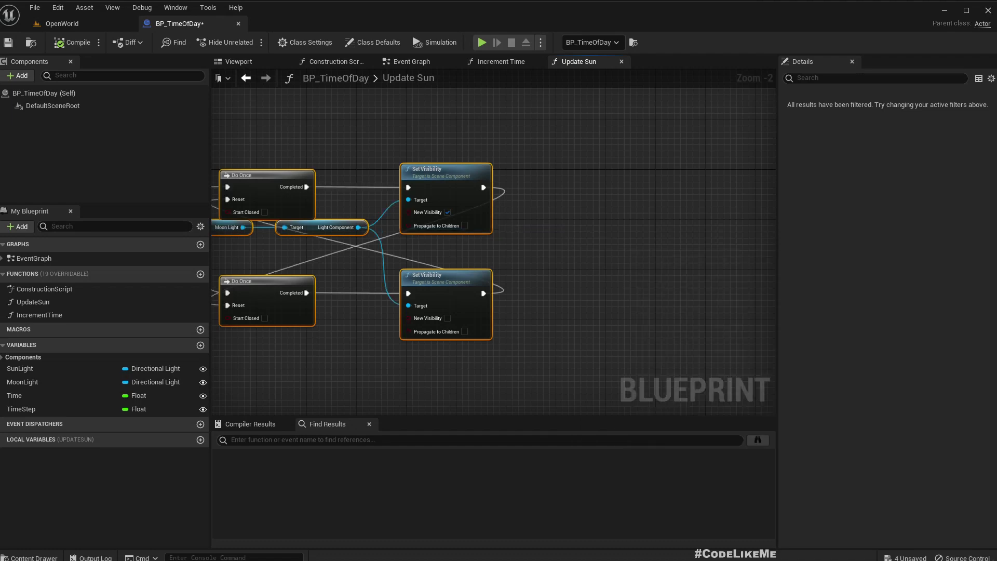
Step: In the OpenWorld level, set Forward Shading Priority to 1 on MoonLight and 0 on DirectionalLight, and save the level
click(62, 24)
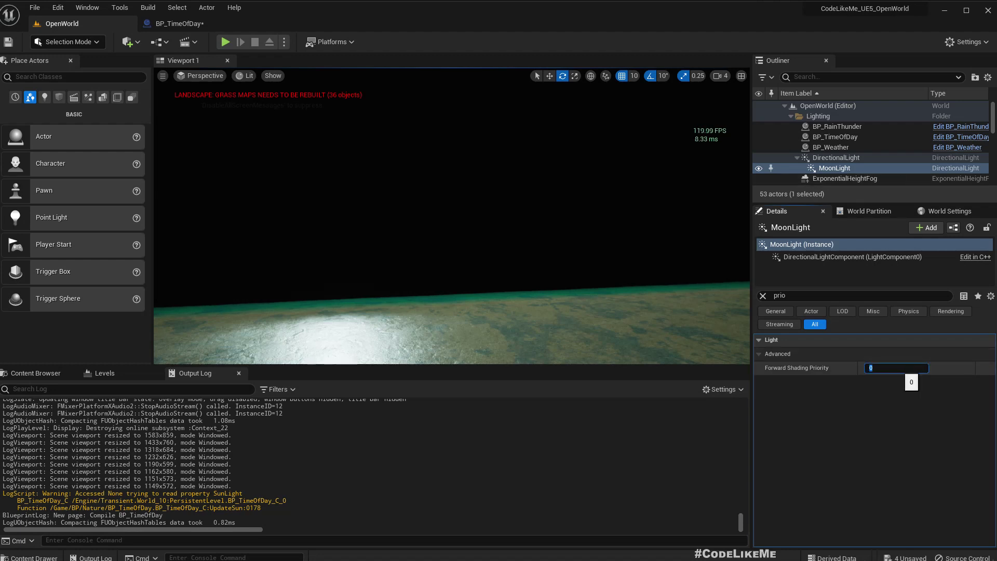
text(1)
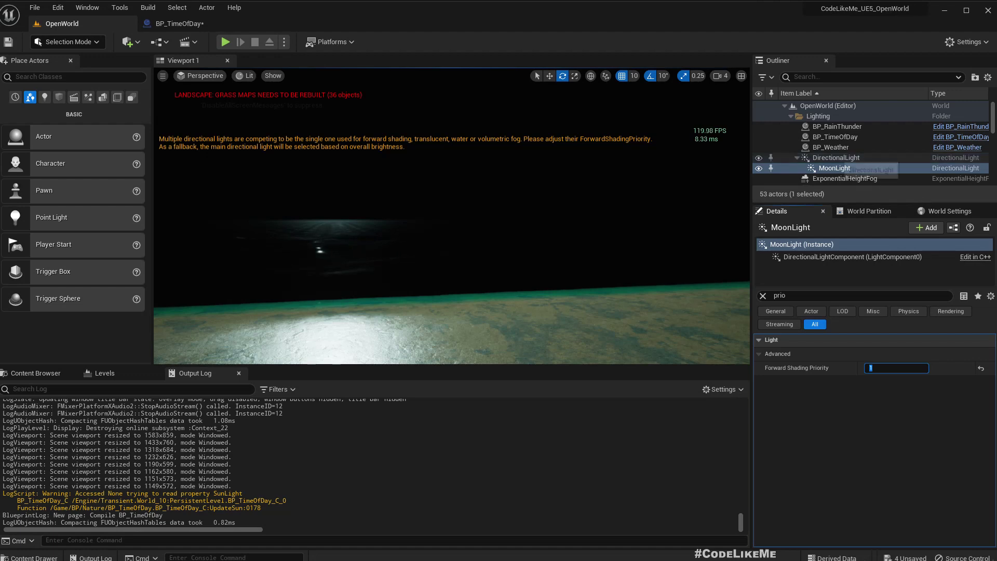
click(836, 158)
click(895, 368)
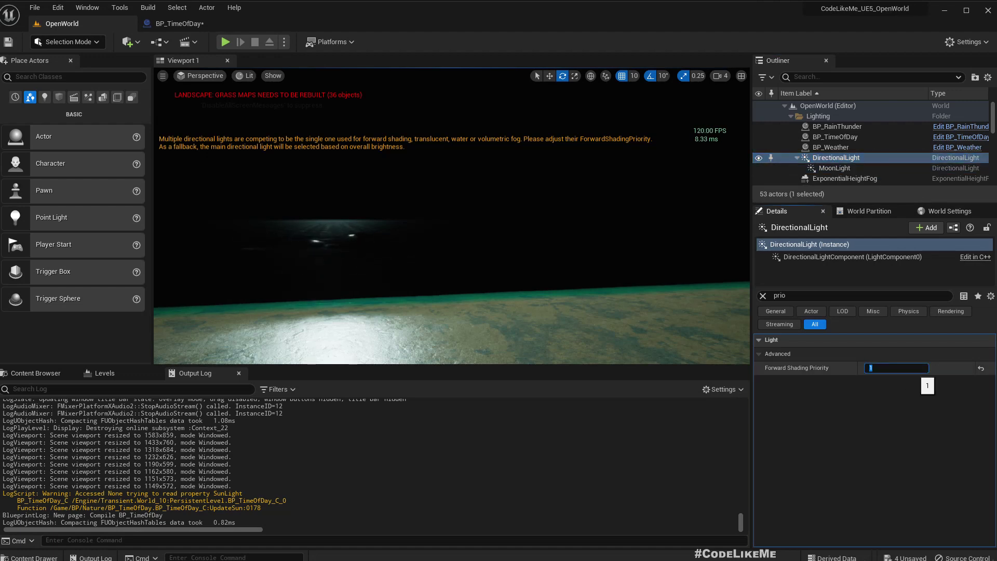
text(0)
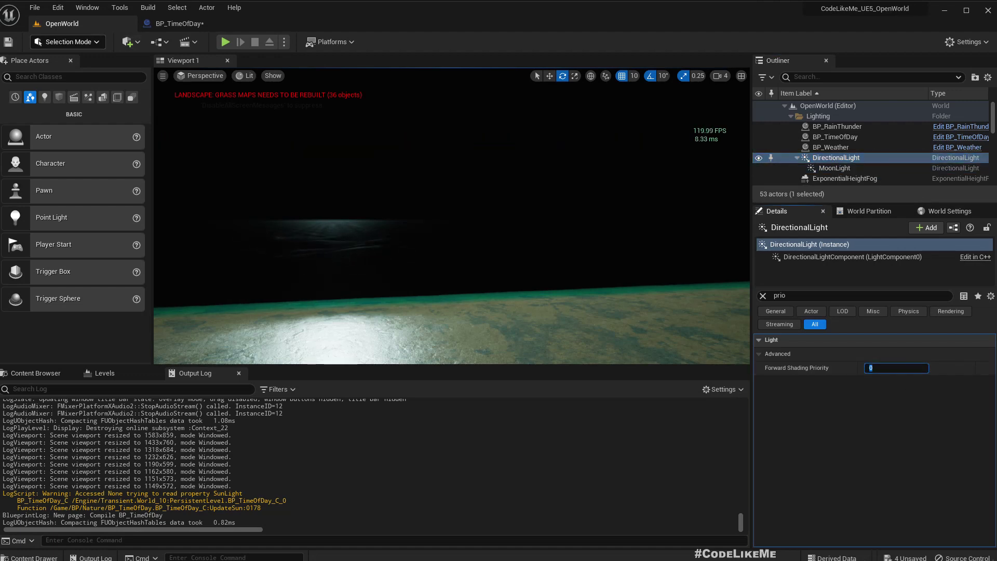
key(ctrl+s)
Step: Inspect the moonlight on the water and check MoonLight's Forward Shading Priority
mouse_move(452, 218)
right_down()
mouse_move(410, 210)
mouse_move(467, 221)
right_up()
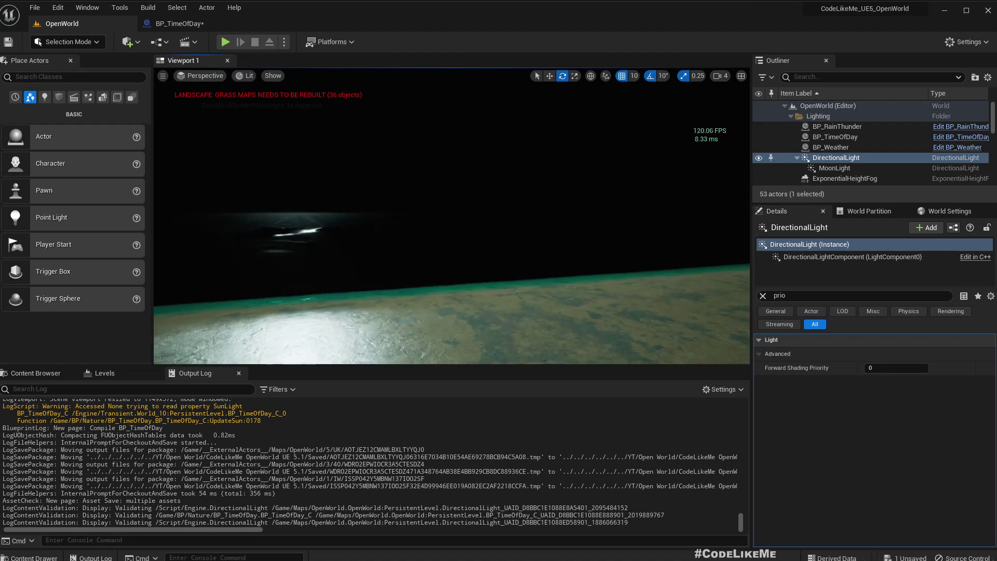
click(836, 168)
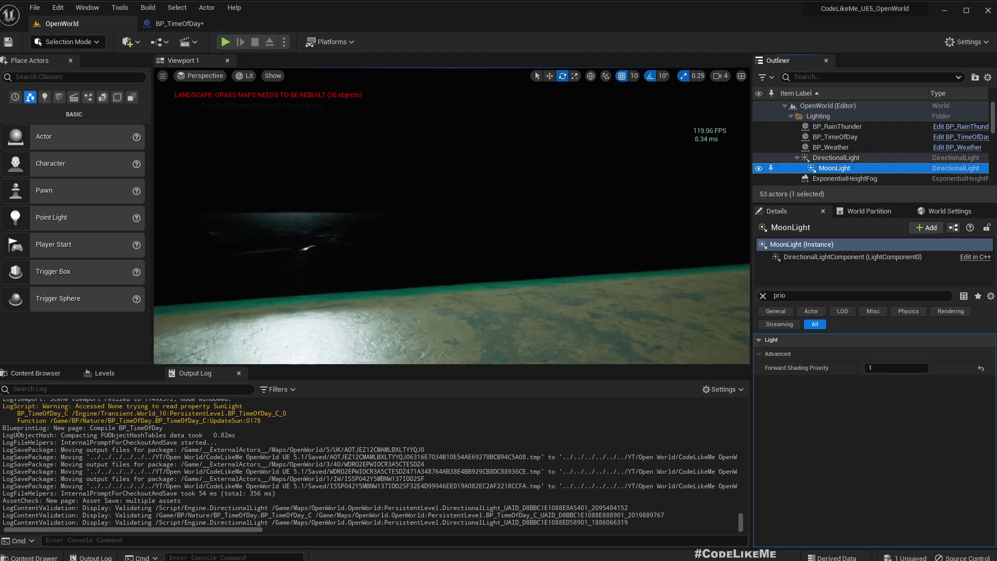
right_drag(451, 218, 413, 211)
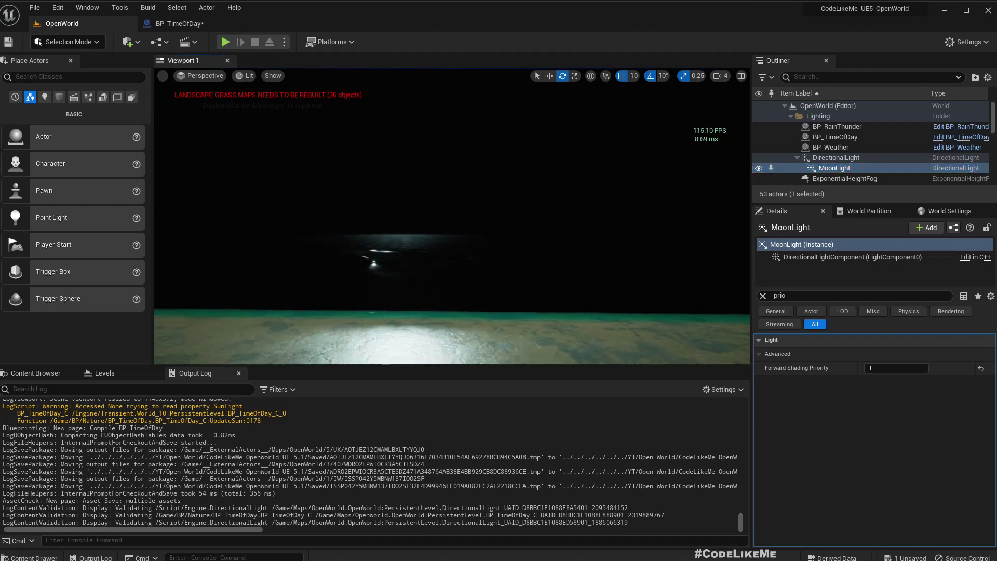
Step: Clear the details filter, set BP_TimeOfDay's Time to 10.0, and look over the shoreline in daylight
click(831, 147)
click(835, 137)
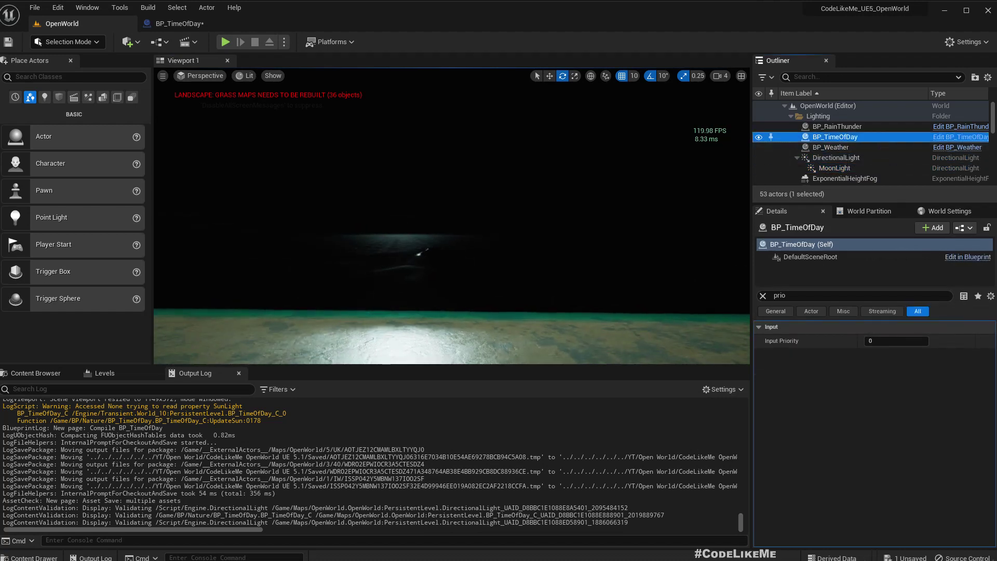
click(763, 295)
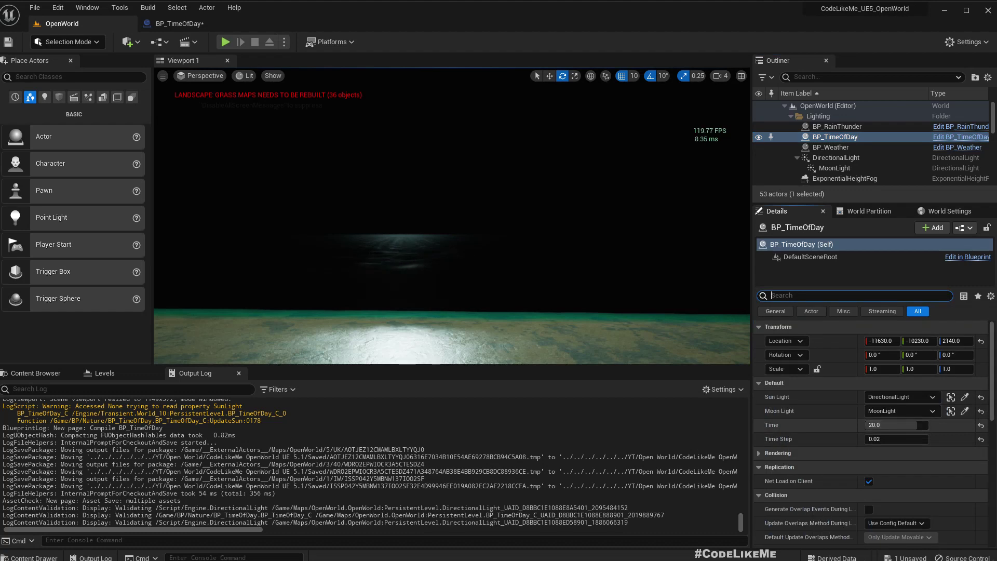
click(912, 427)
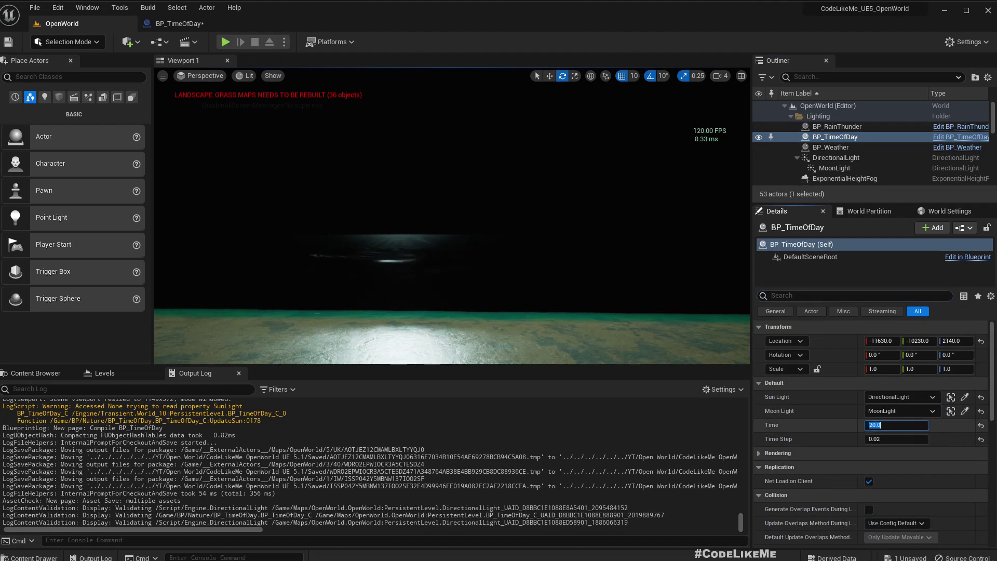
text(10)
key(Return)
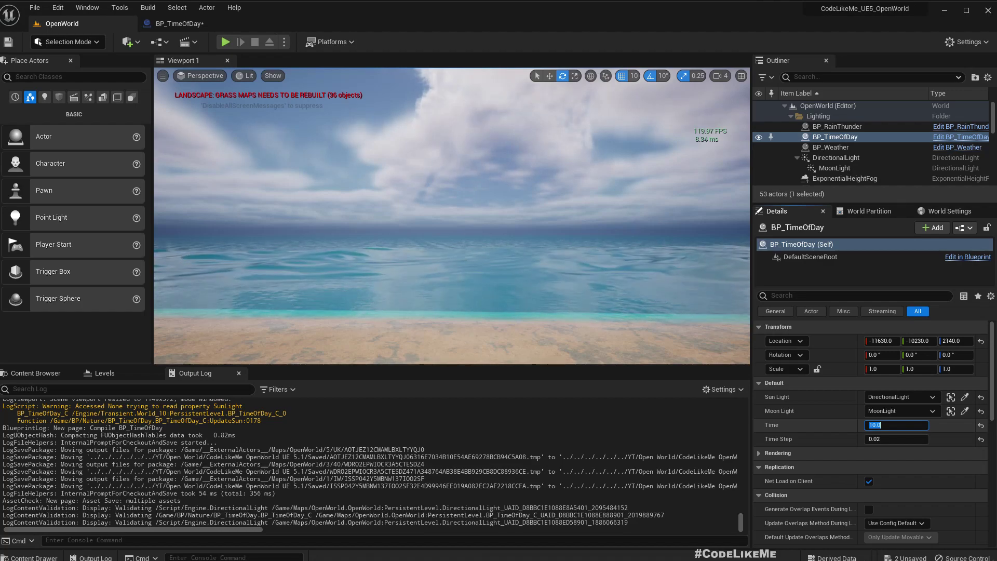
right_drag(452, 215, 452, 195)
key(s)
key(w)
right_drag(399, 224, 400, 223)
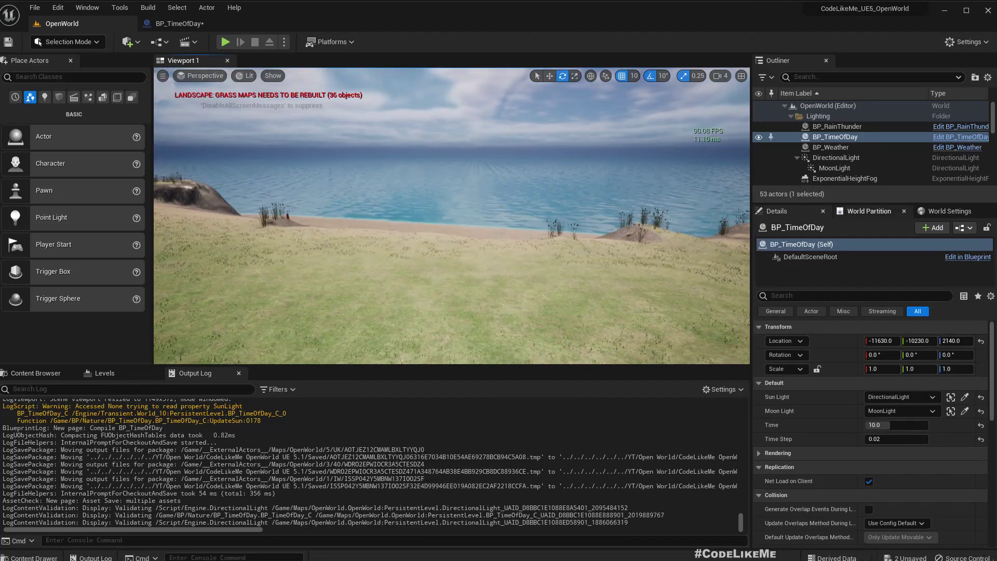
Step: Check MoonLight's Forward Shading Priority in daylight using the "prio" details filter
click(834, 167)
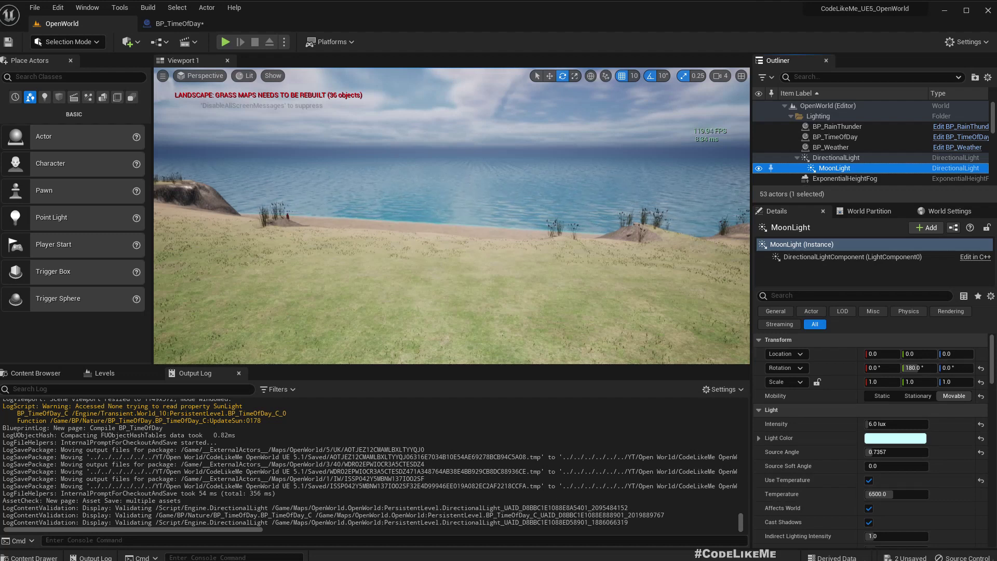
click(855, 296)
text(pr)
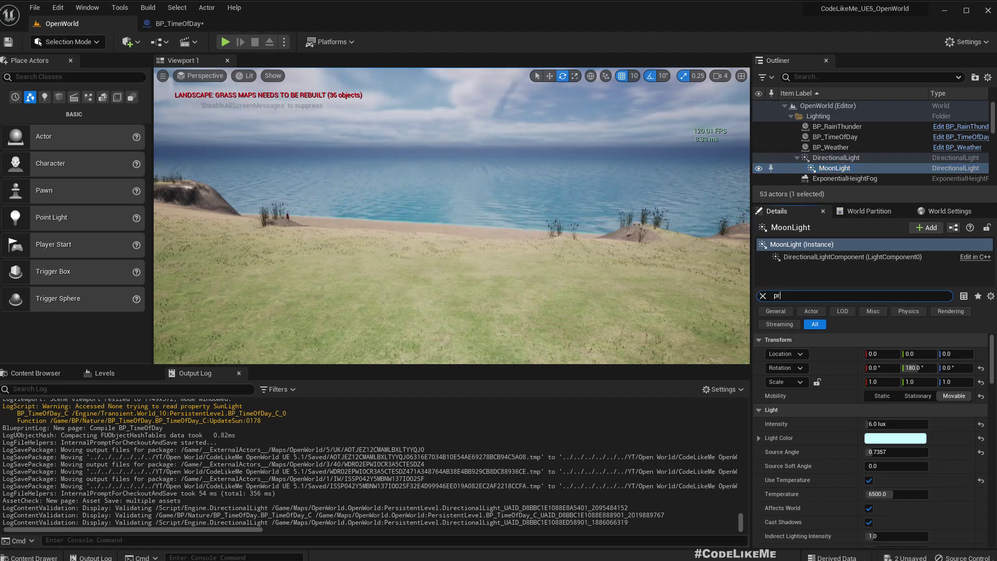
text(io)
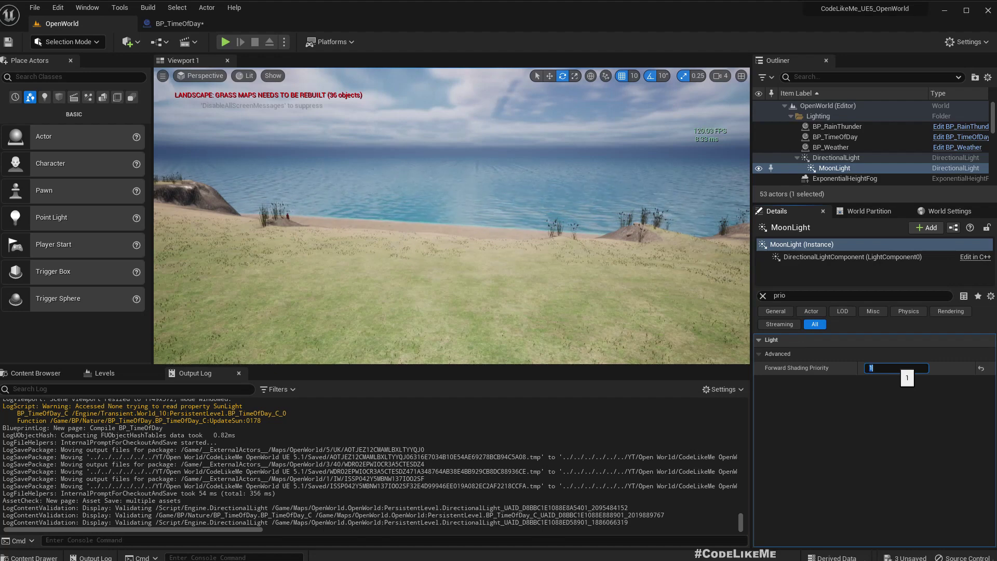
mouse_move(571, 218)
right_down()
mouse_move(592, 218)
mouse_move(556, 218)
right_up()
Step: Play the level in immersive view, and inspect MoonLight's Forward Shading Priority while the game runs
key(F11)
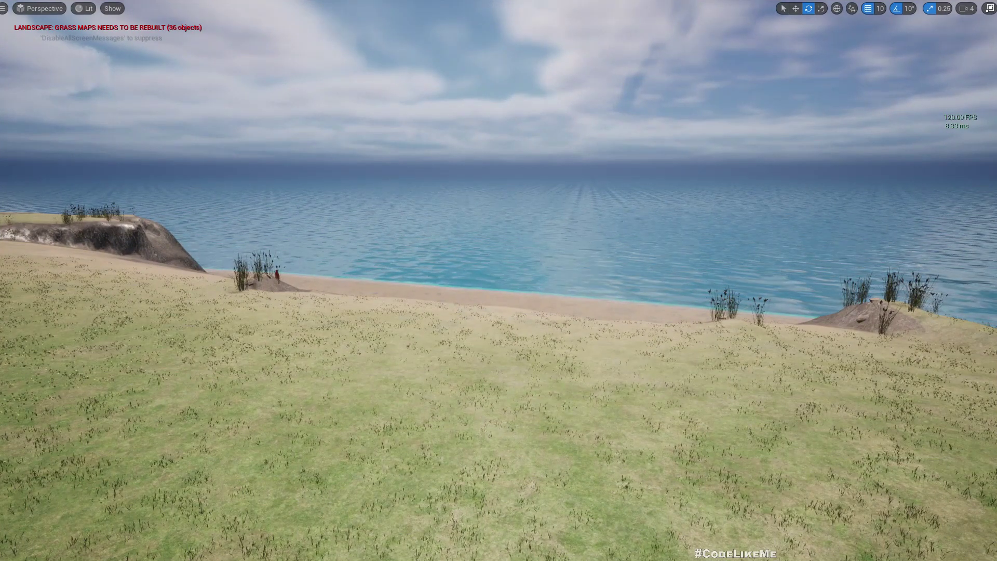
key(alt+p)
key(w)
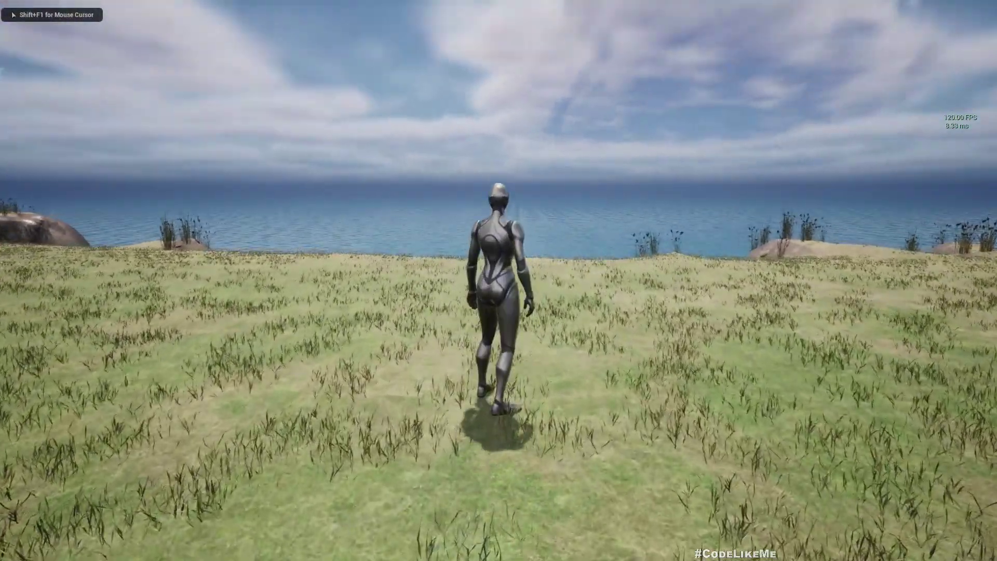
key(F11)
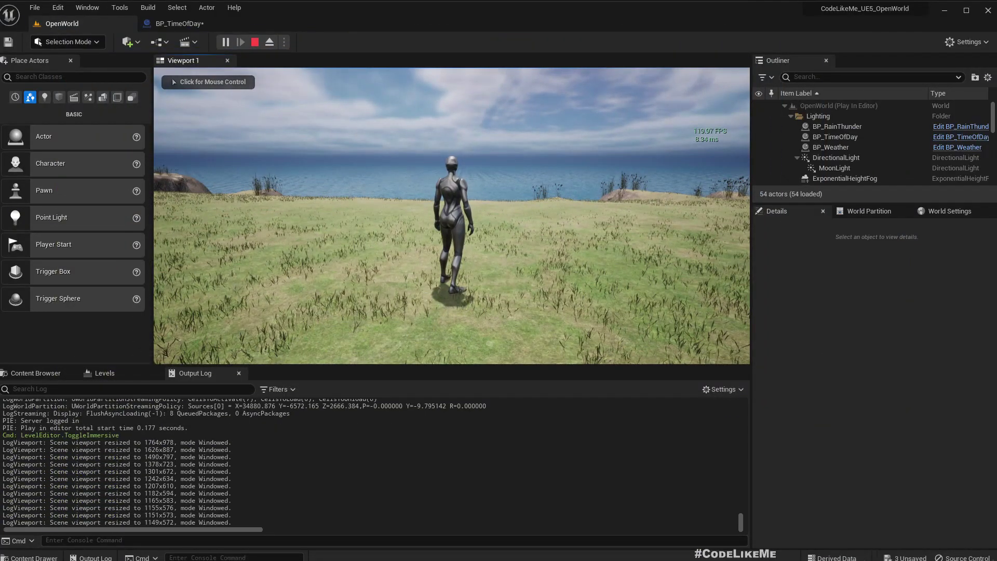
click(842, 168)
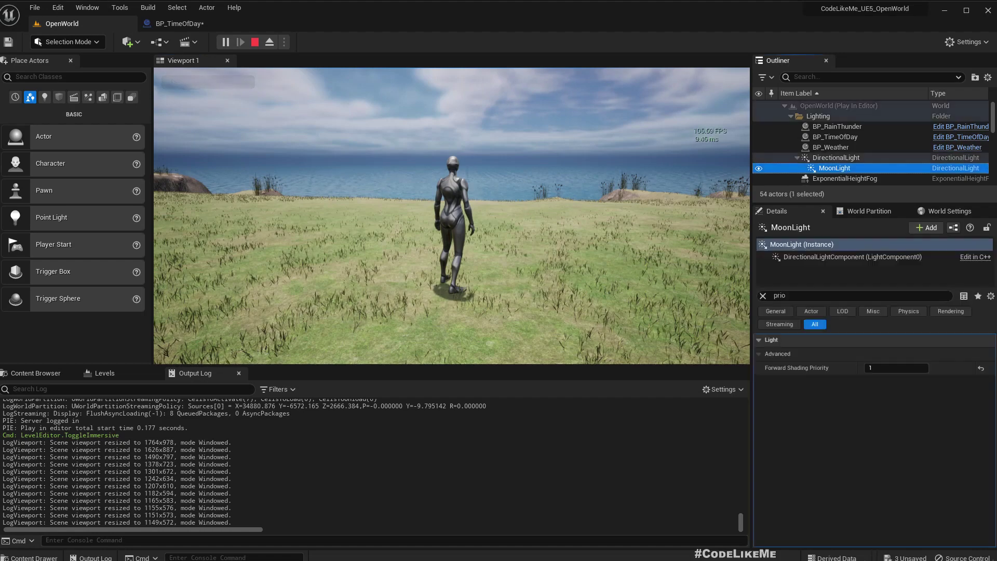
Step: Resume full-screen control of the character and walk around the shore to watch the lighting on the terrain and water
click(452, 216)
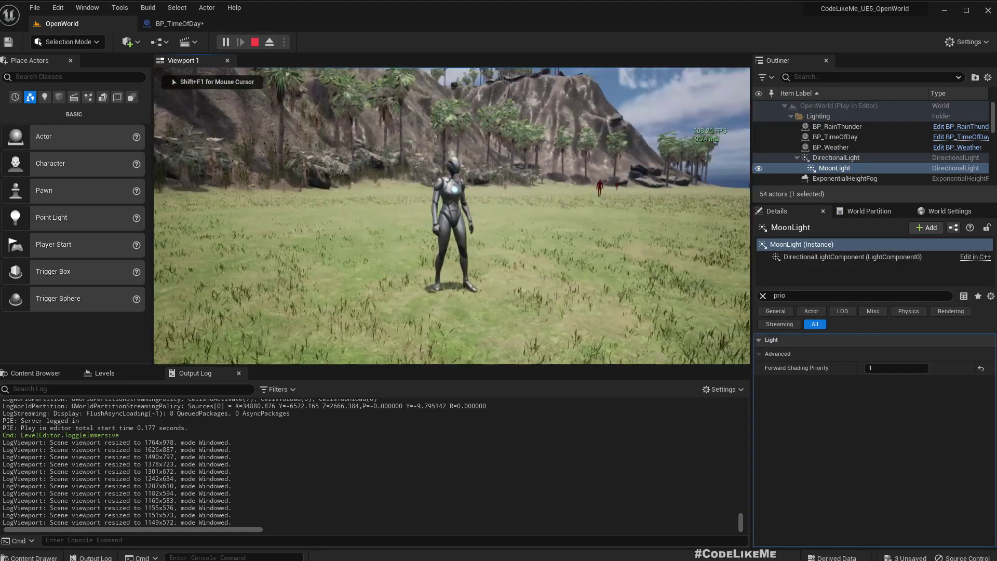
key(F11)
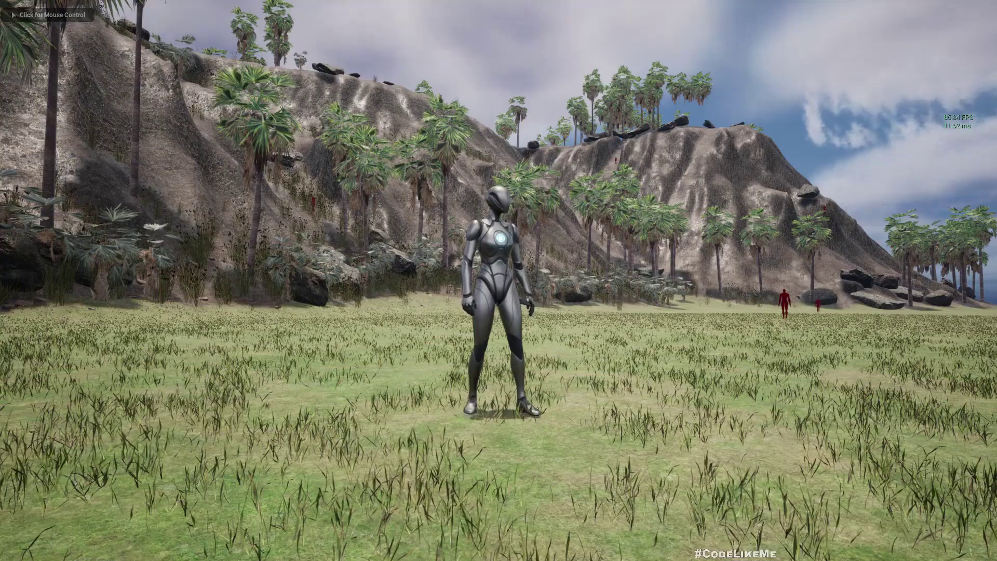
click(498, 281)
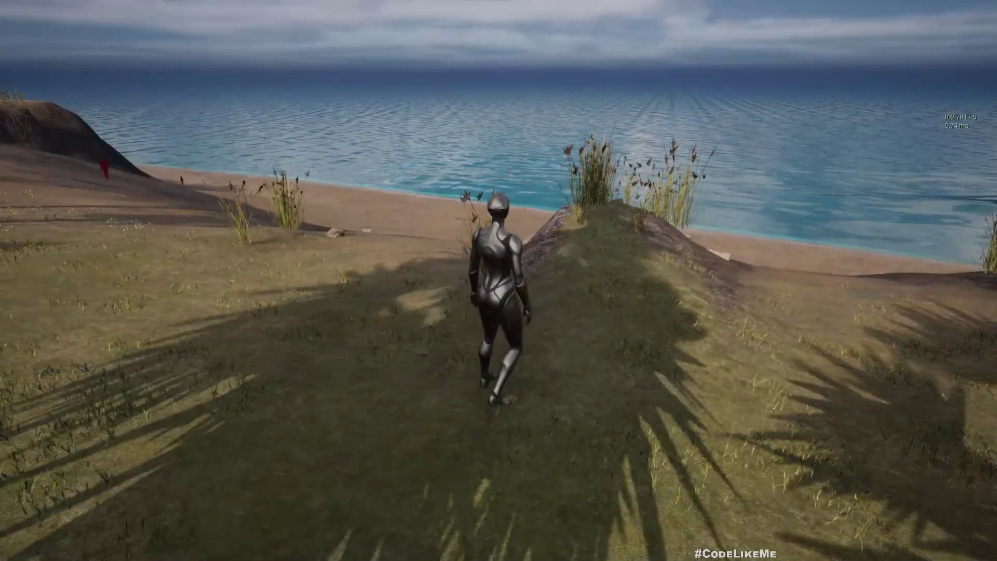
Step: Walk the character along the shore and grass to watch the lighting change from daylight to night
key(w)
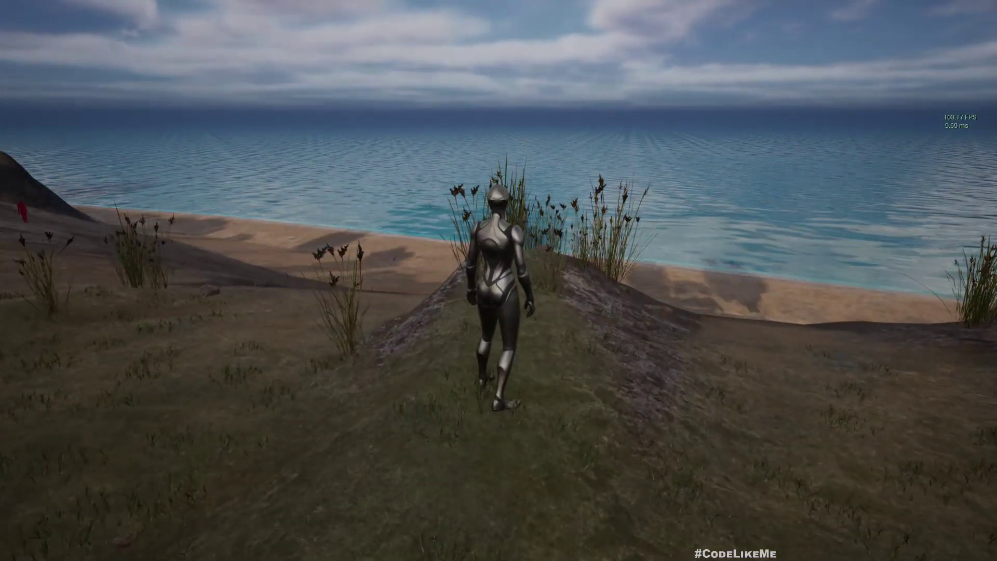
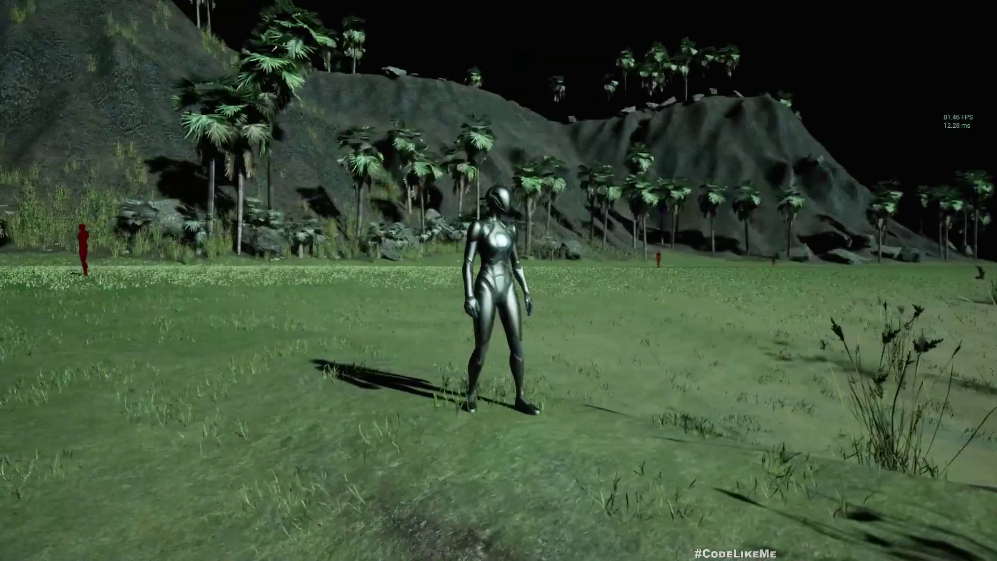
key(w)
key(a)
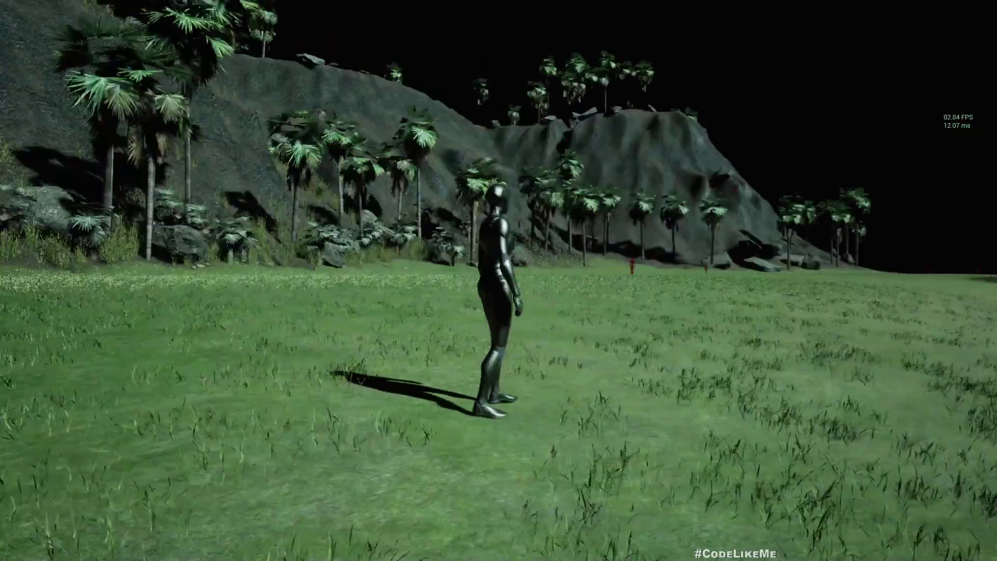
Step: Leave immersive view, clear the details filter, test a MoonLight intensity of 0.6 lux while the game runs, and stop playing
key(F11)
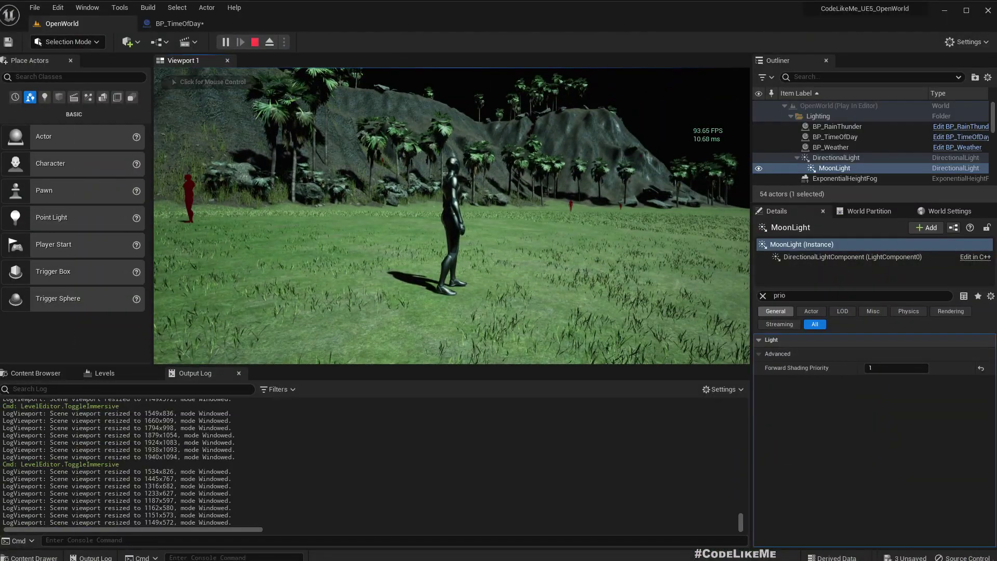
click(763, 296)
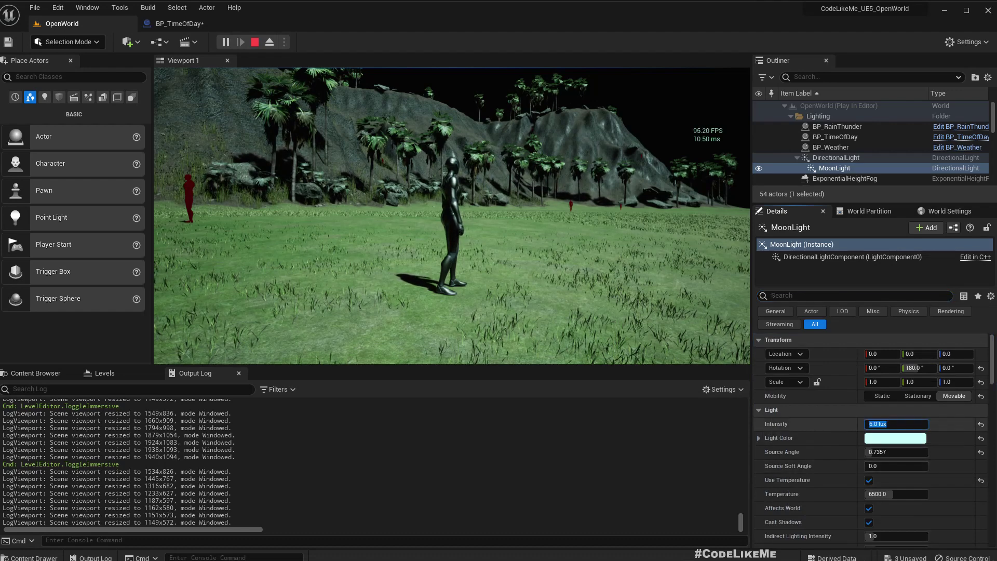
text(0.6)
key(Return)
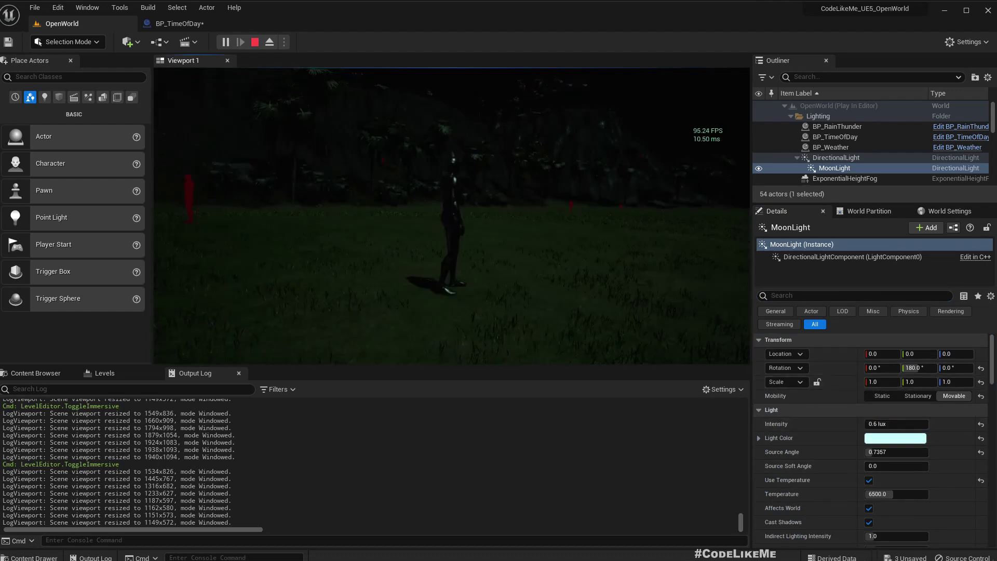
click(172, 78)
key(Escape)
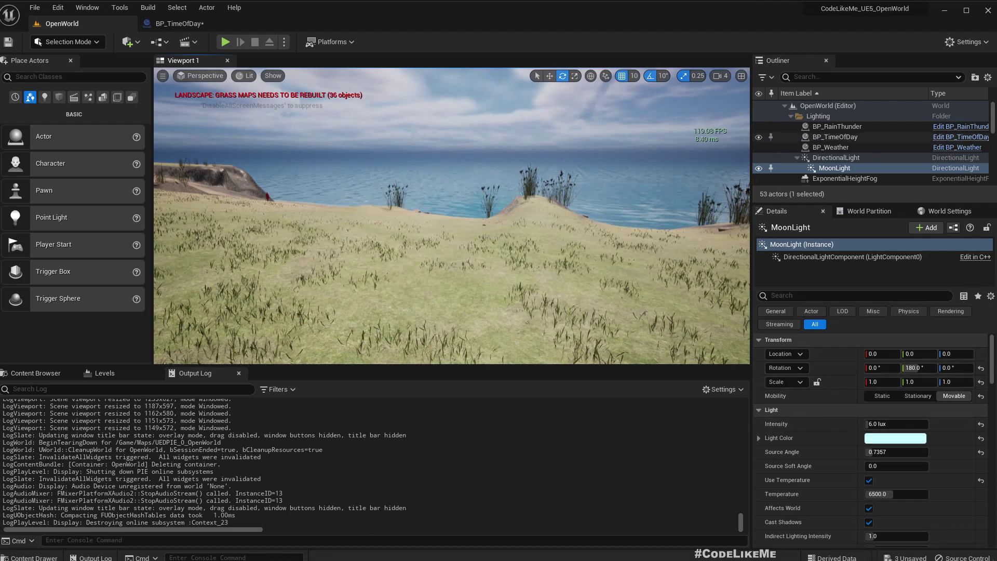
Step: Set BP_TimeOfDay's Time to 18.0 to preview the lighting at dusk
click(835, 137)
click(896, 424)
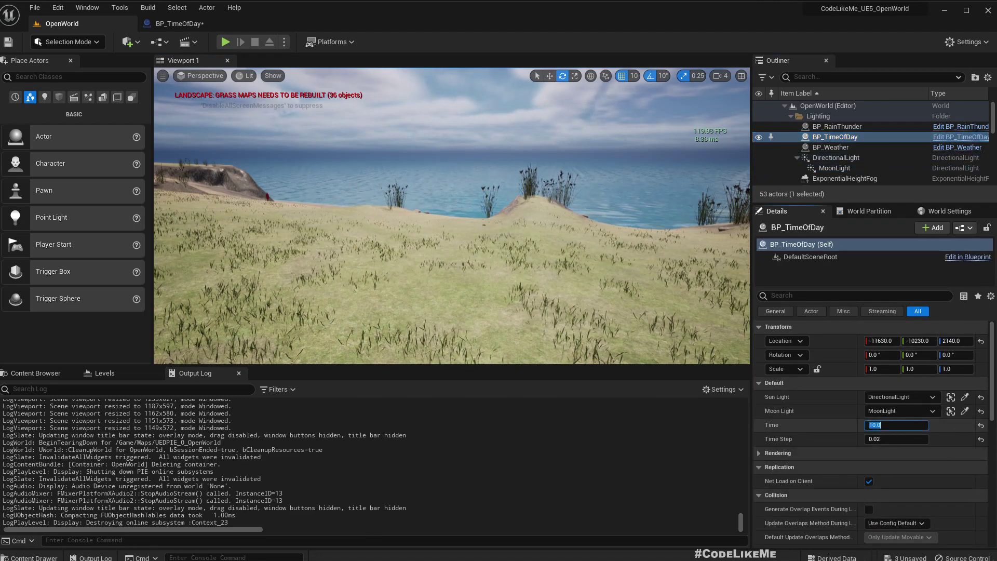
text(18)
key(Return)
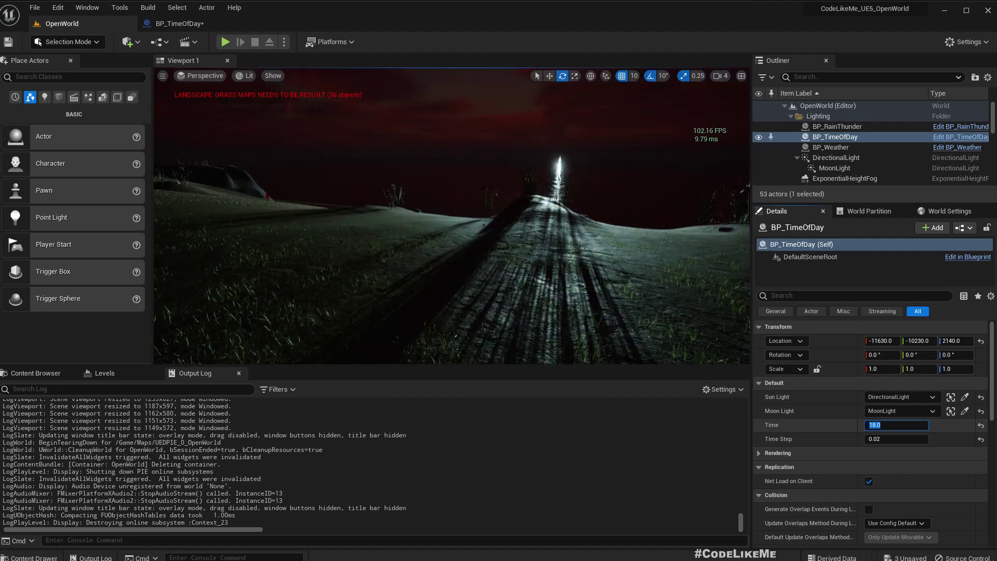
Step: Adjust BP_TimeOfDay's Time to about 17.808 and to 18.1, and look across the moonlit field toward the palms
click(842, 425)
drag(887, 425, 911, 425)
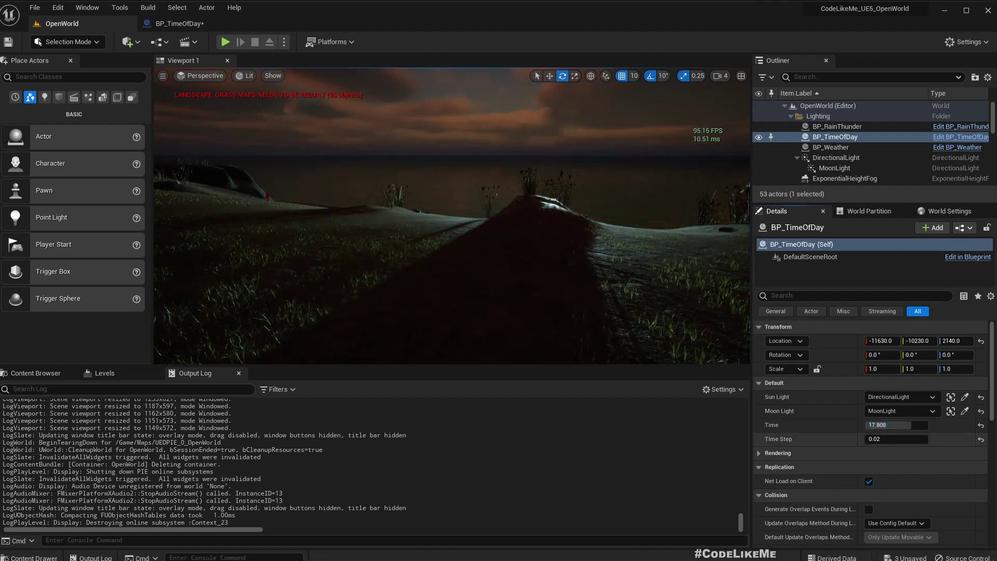
click(903, 425)
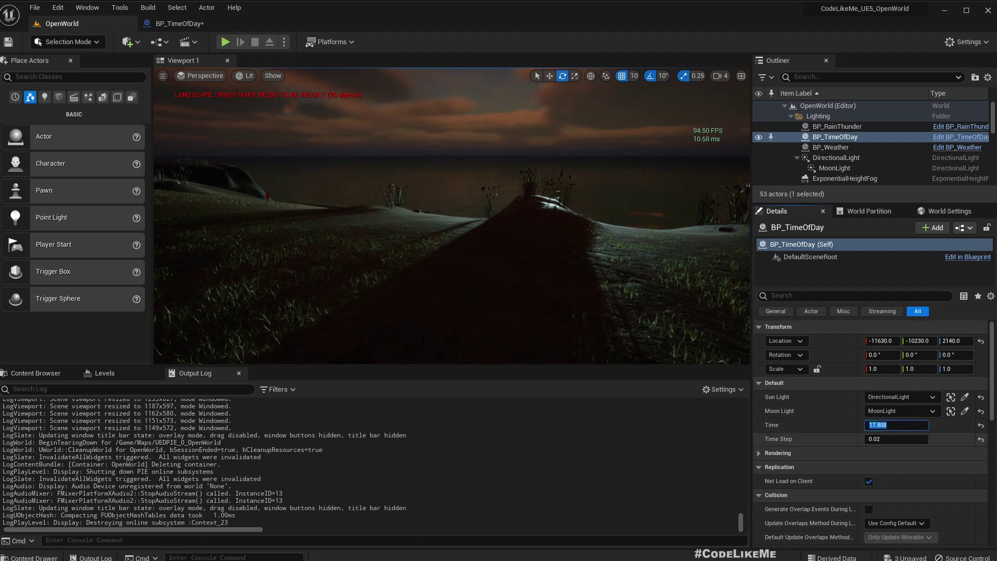
key(Return)
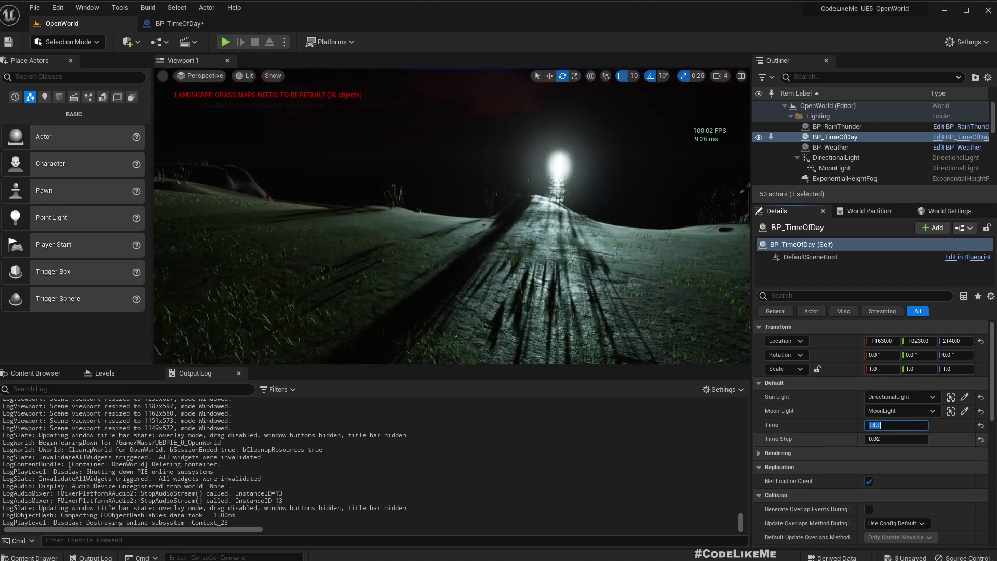
key(w)
right_drag(451, 216, 342, 229)
right_drag(285, 244, 281, 223)
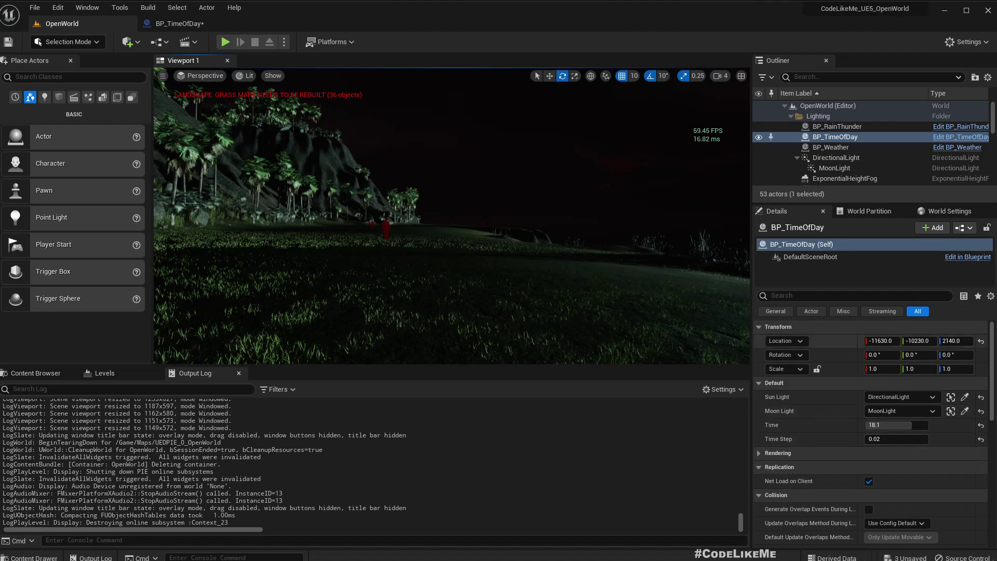
Step: Set MoonLight's intensity to 0.6 lux and look over the shoreline at night
click(840, 169)
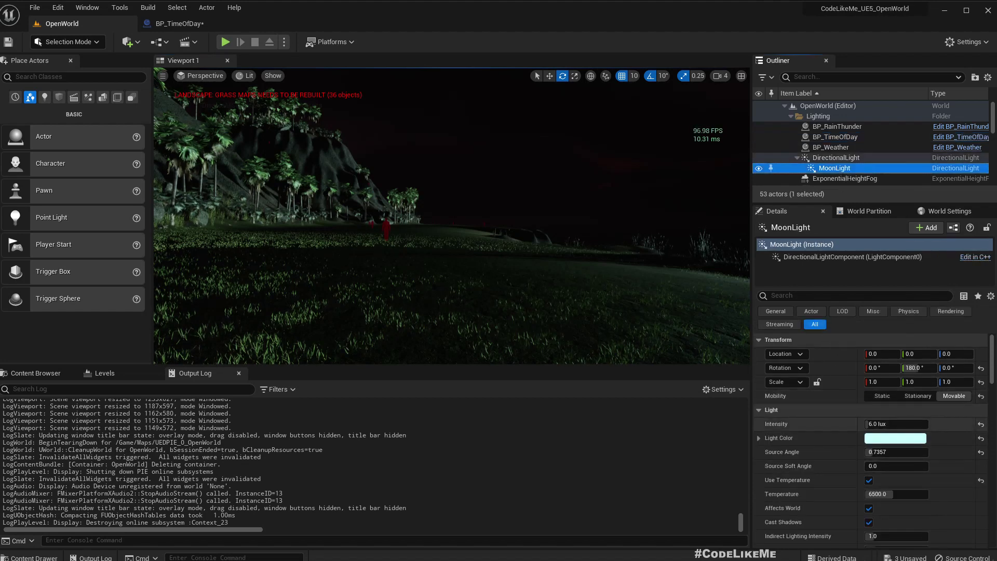
click(895, 424)
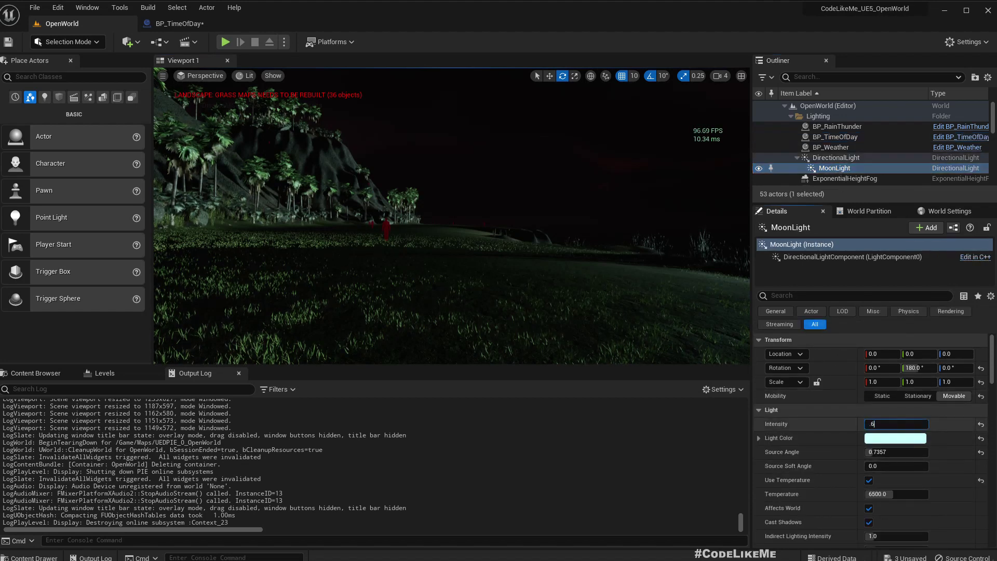
key(Return)
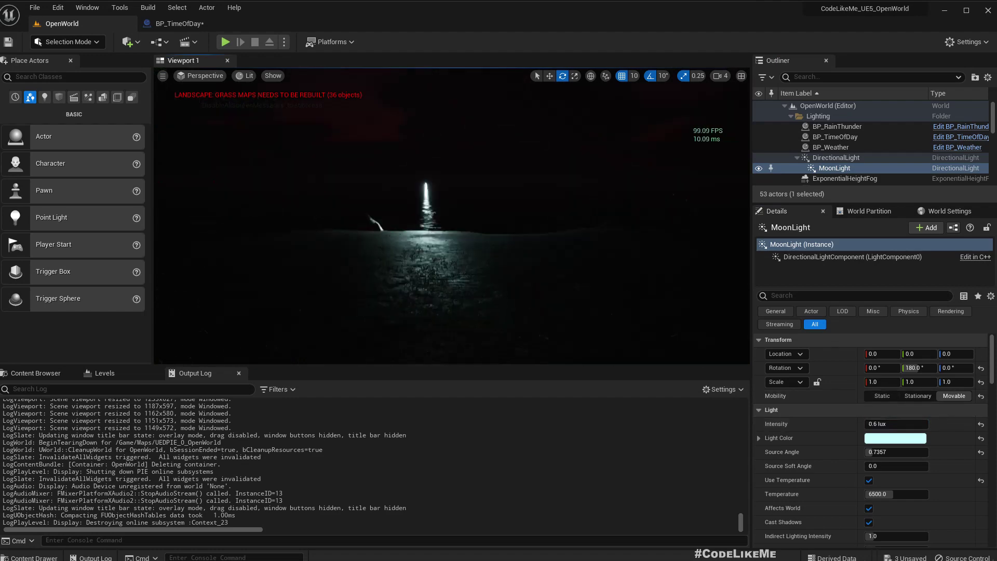
right_drag(451, 216, 436, 212)
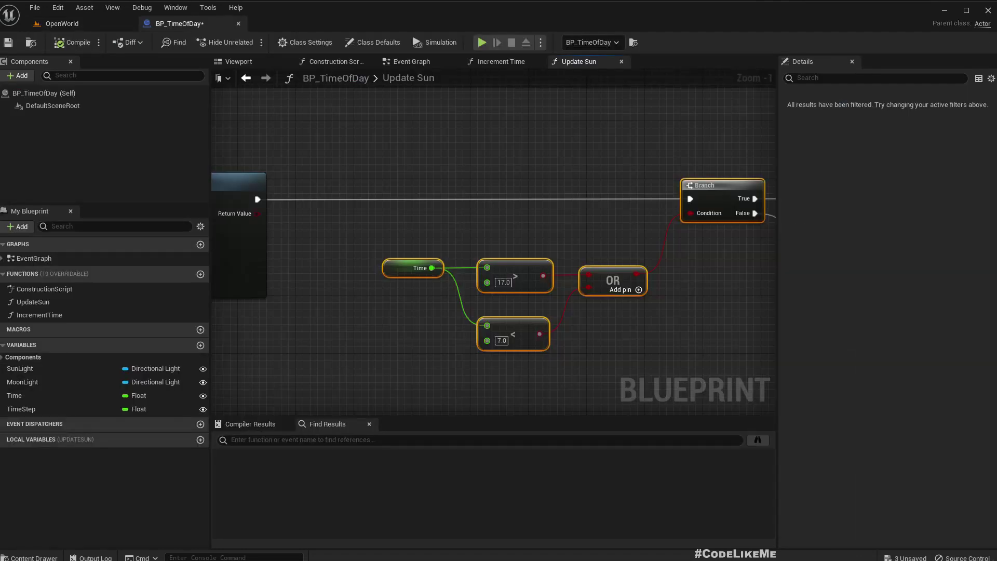
Step: Edit the greater-than and less-than Time thresholds feeding the OR node of BP_TimeOfDay's Update Sun function
scroll(475, 296, up, 1)
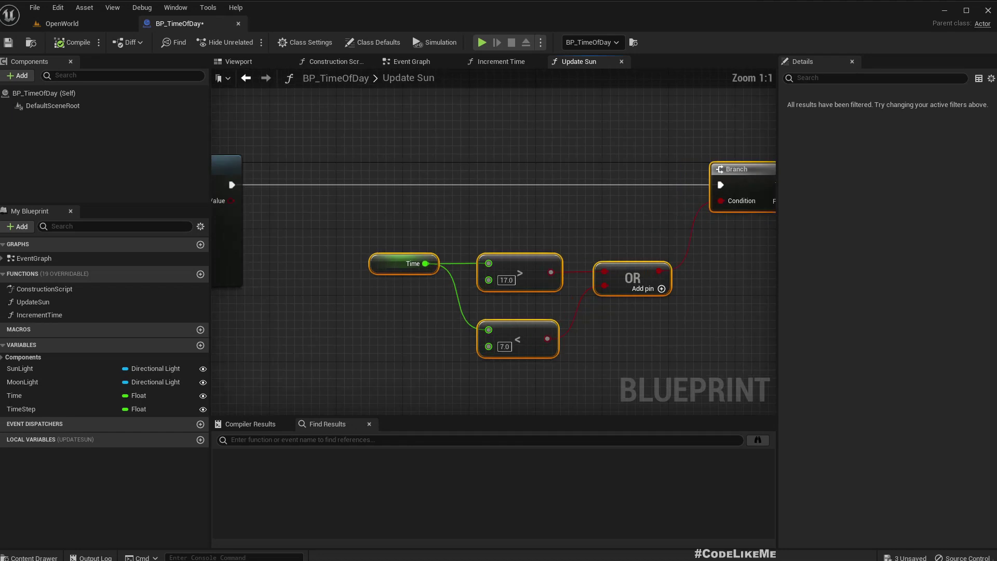
click(507, 280)
click(504, 346)
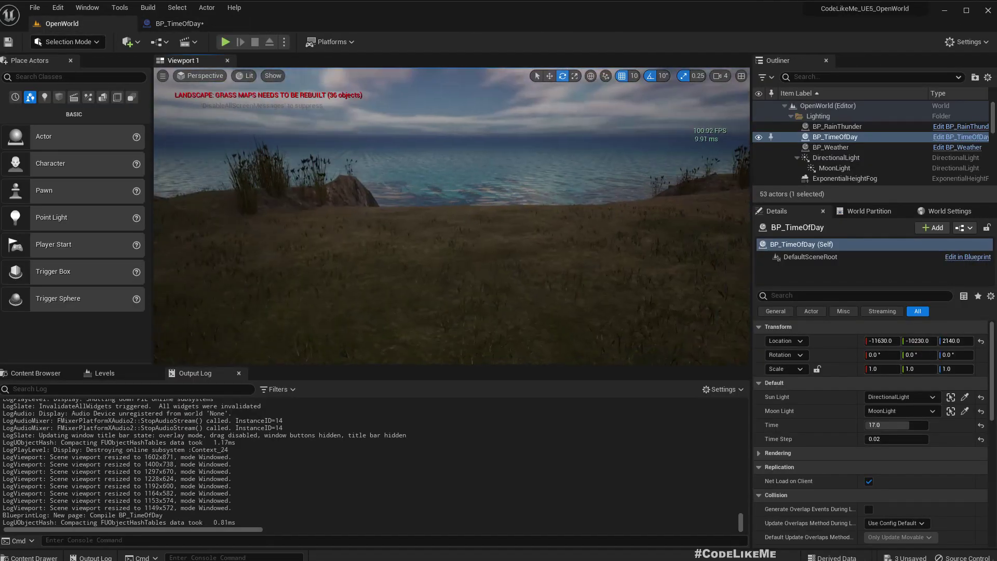
Step: Play the level in immersive view and run around the shore and field to examine the dimmed moonlight
key(F11)
key(alt+p)
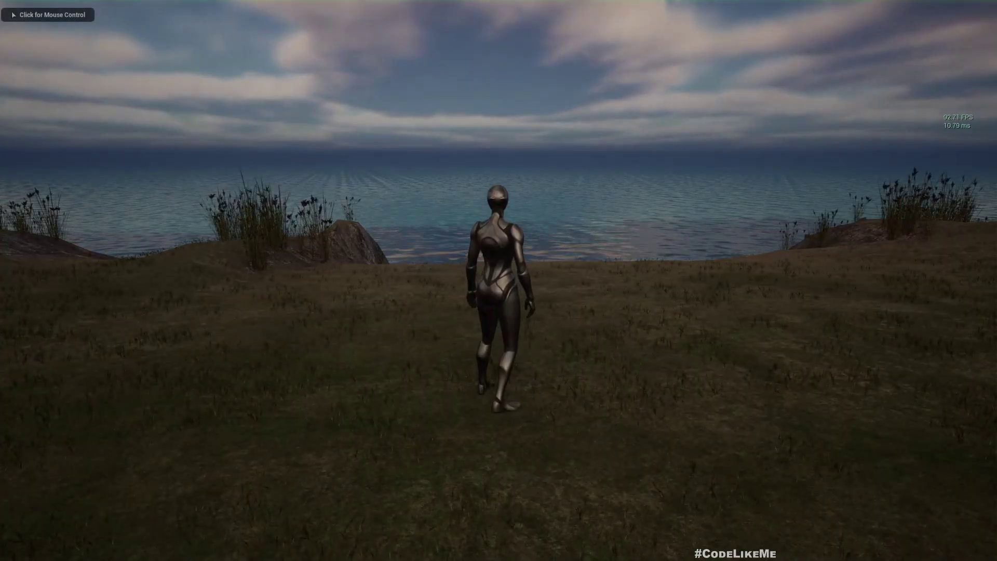
click(498, 280)
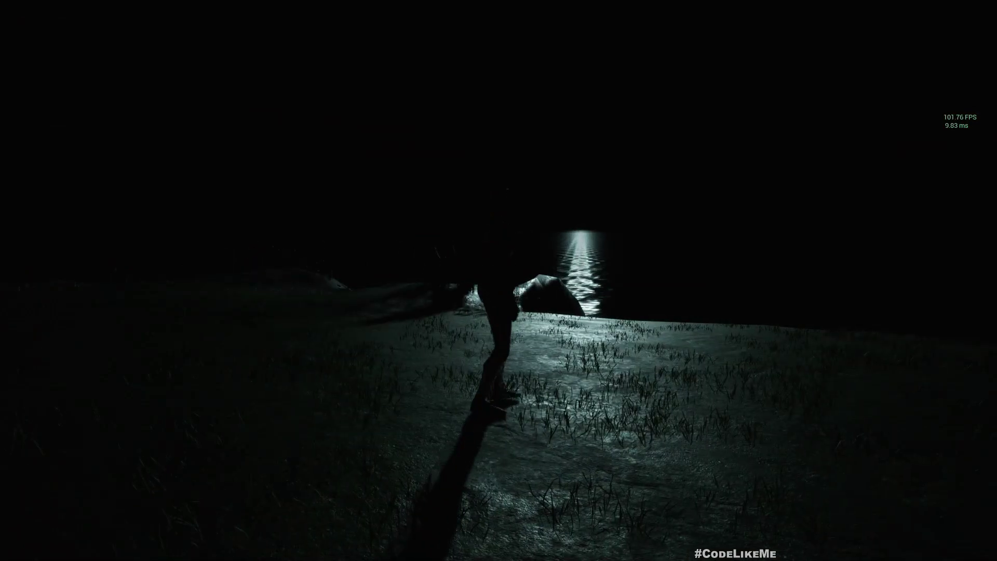
key(d)
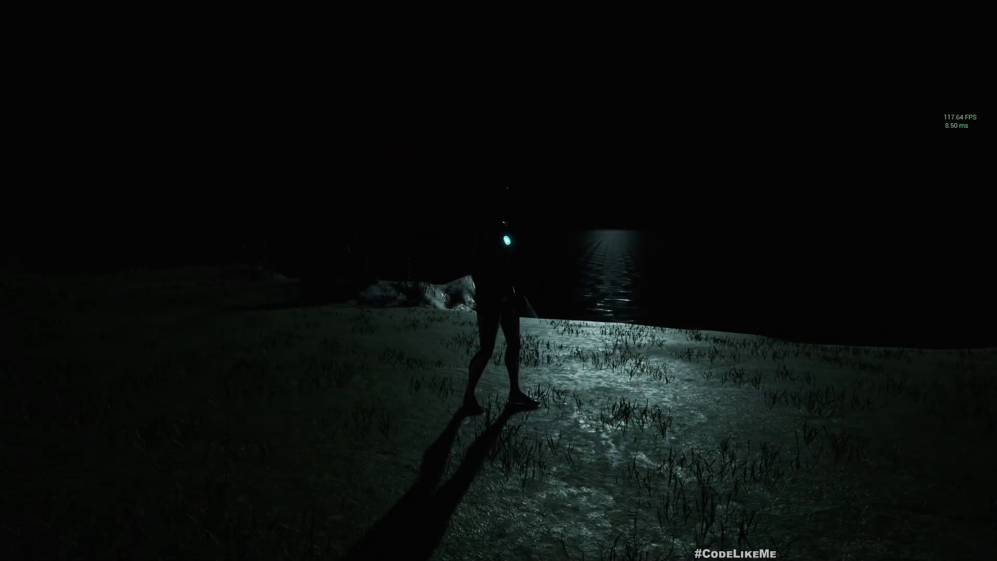
key(w)
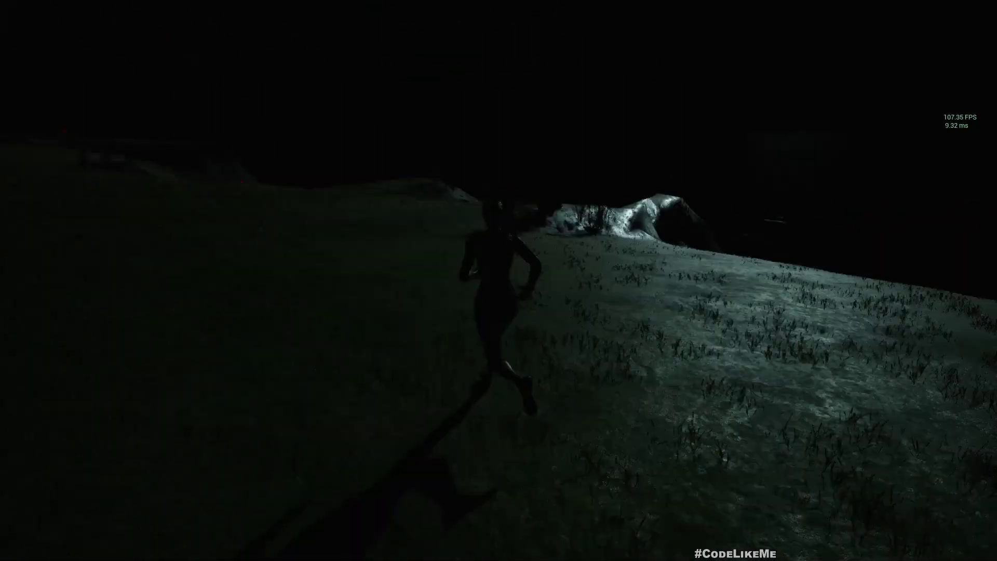
key(a)
key(w)
key(d)
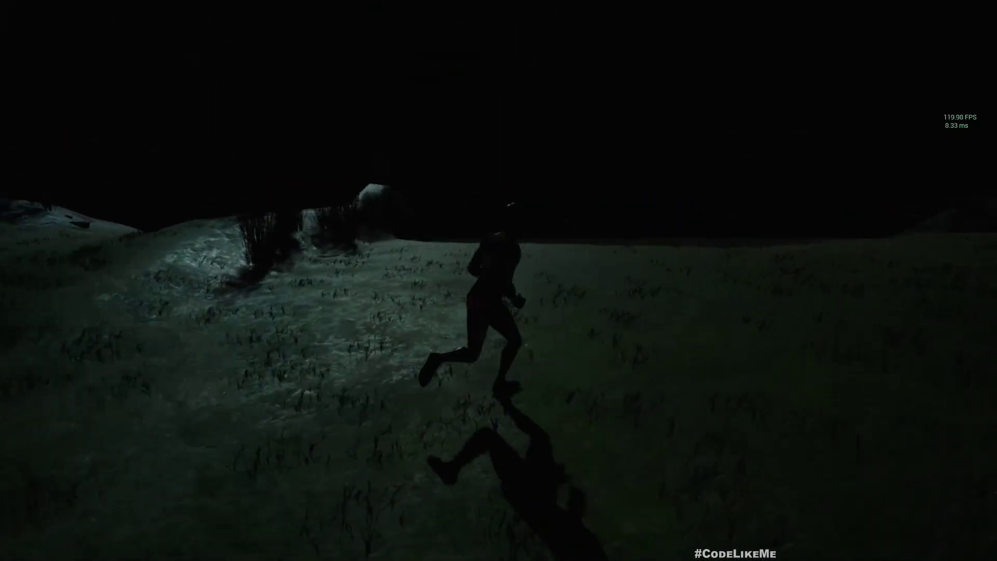
key(w)
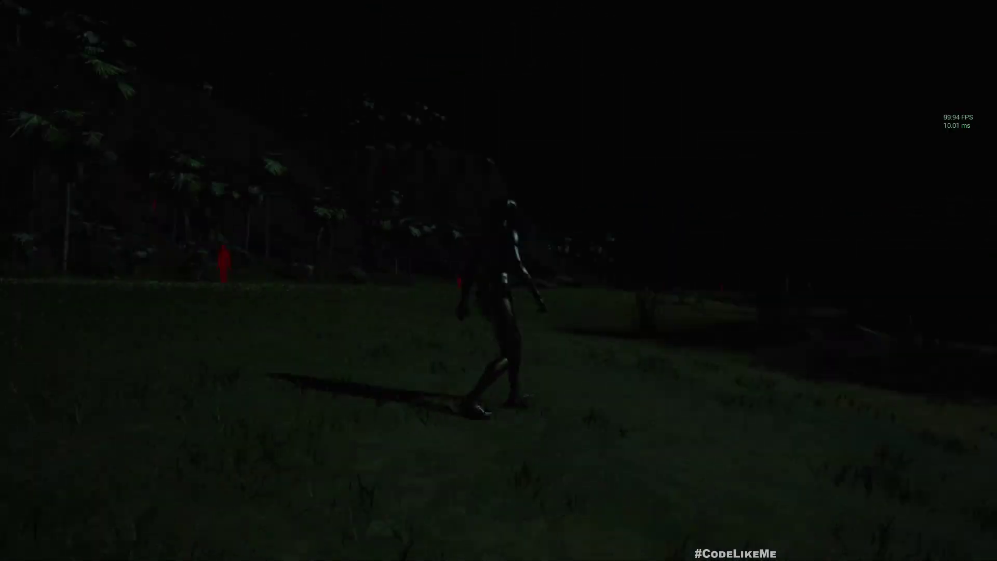
key(w)
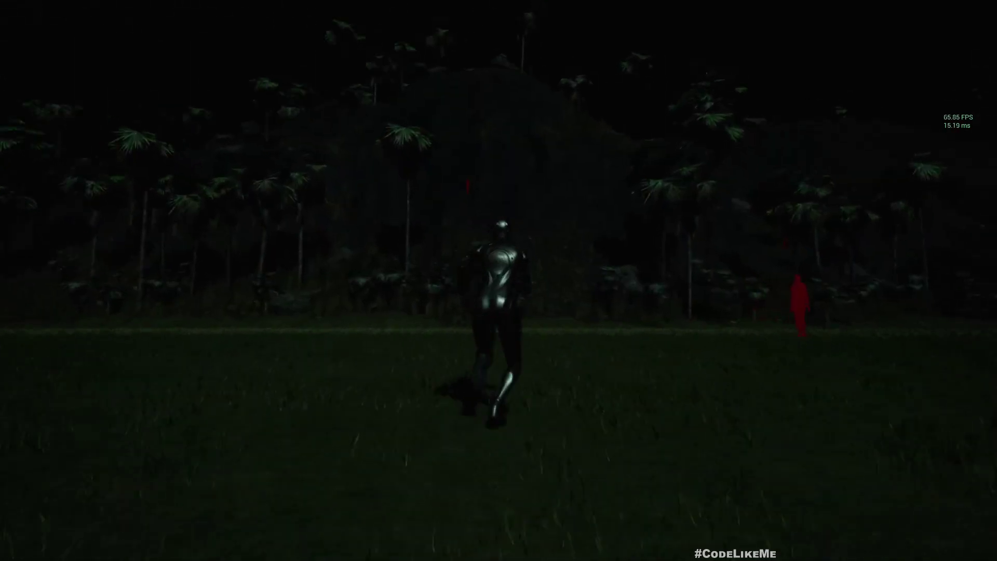
key(w)
Step: Leave immersive view and inspect Forward Shading Priority on MoonLight and DirectionalLight with the "prio" filter, clearing the filter when done
key(shift+F1)
key(F11)
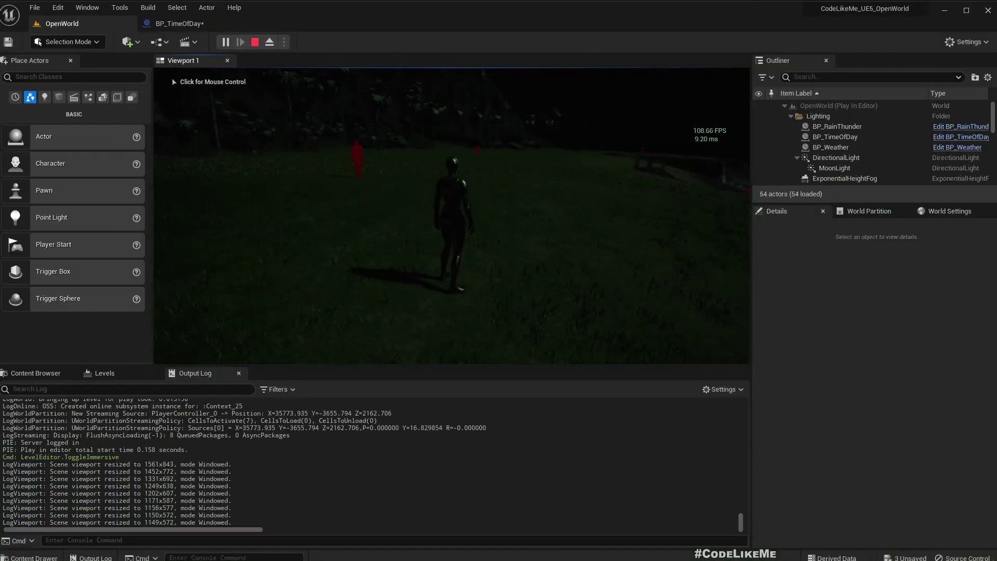
click(834, 167)
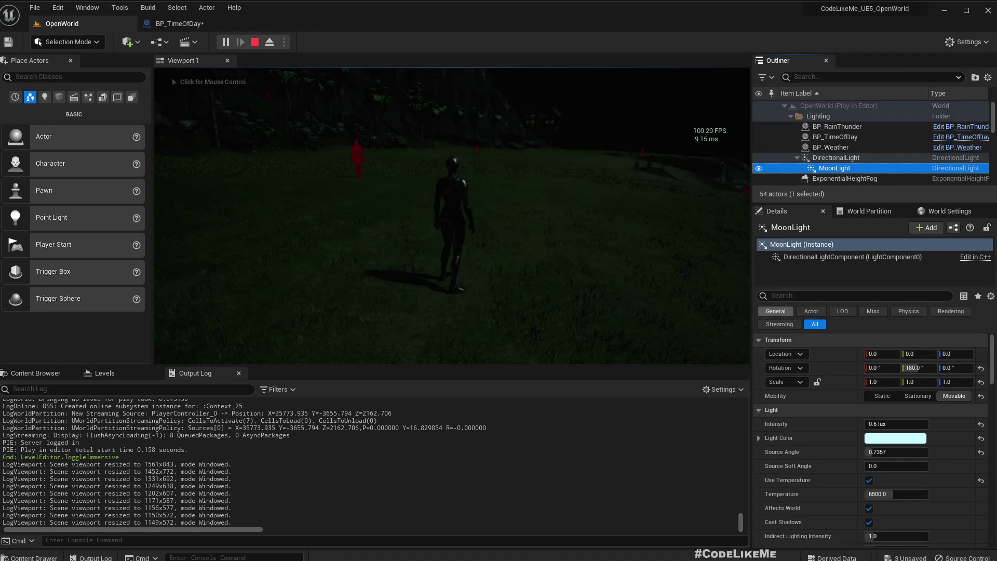
click(788, 296)
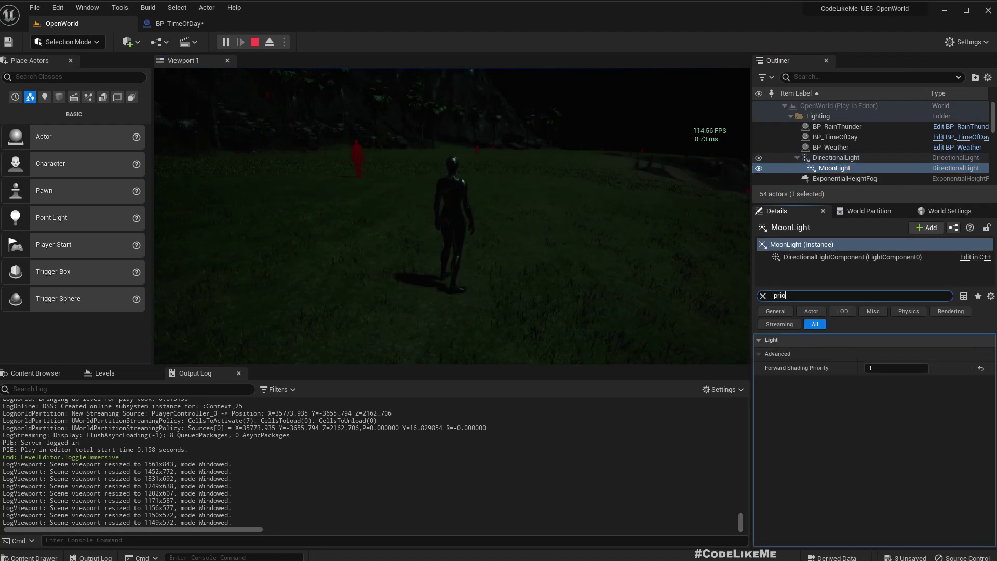
click(835, 158)
click(762, 296)
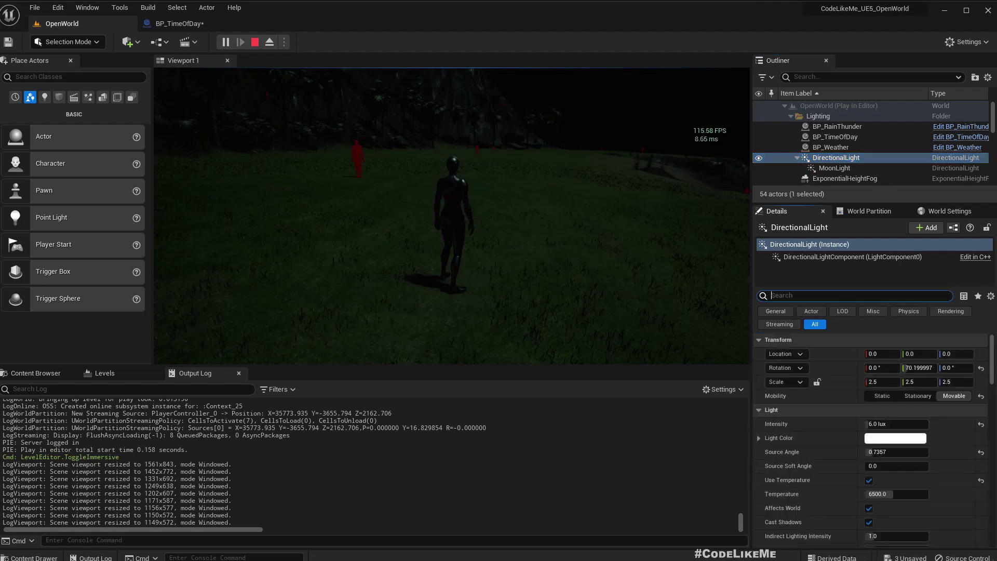
Step: Resume controlling the character in immersive view and run across the dark grass to observe the night lighting
click(612, 250)
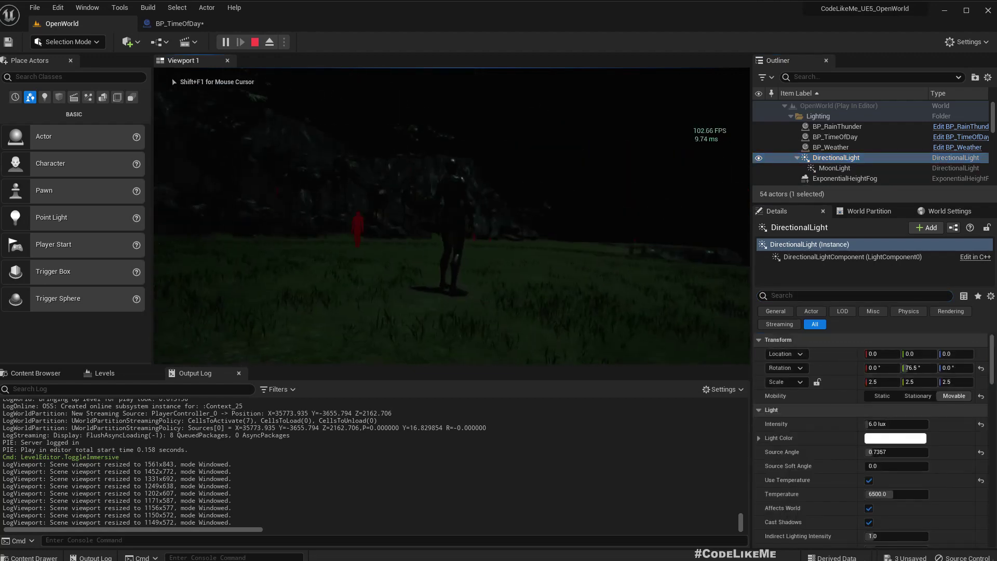
key(F11)
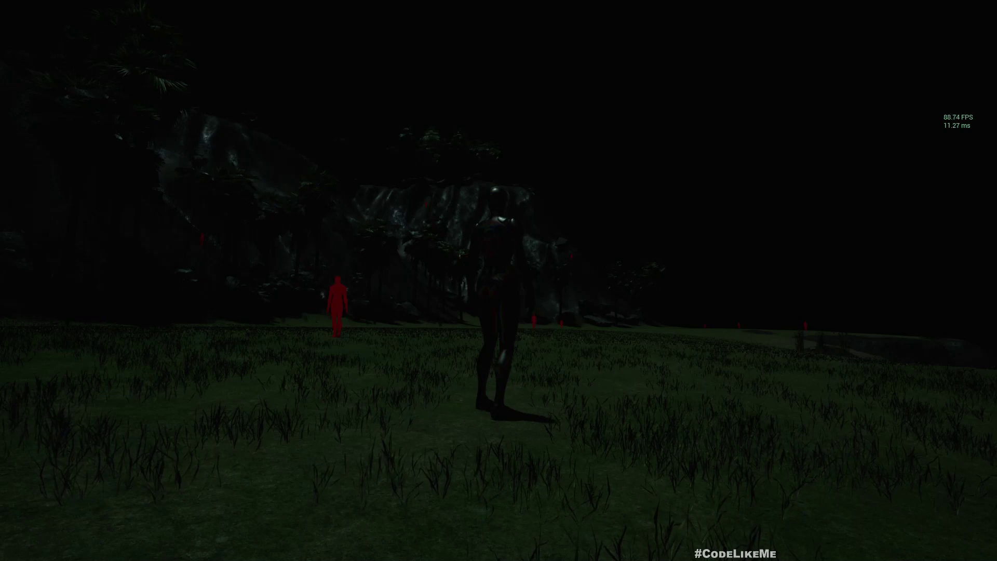
click(499, 280)
key(w)
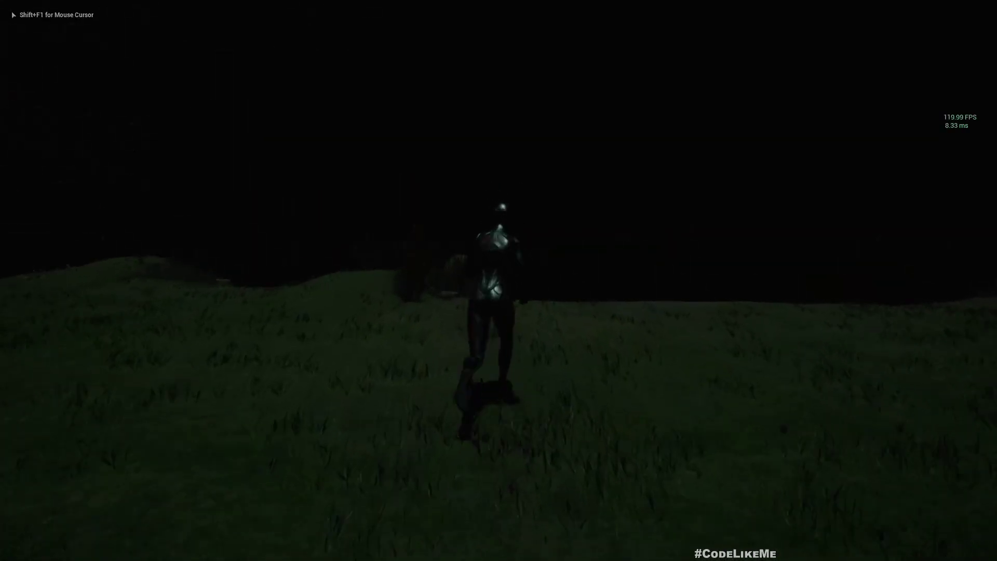
key(d)
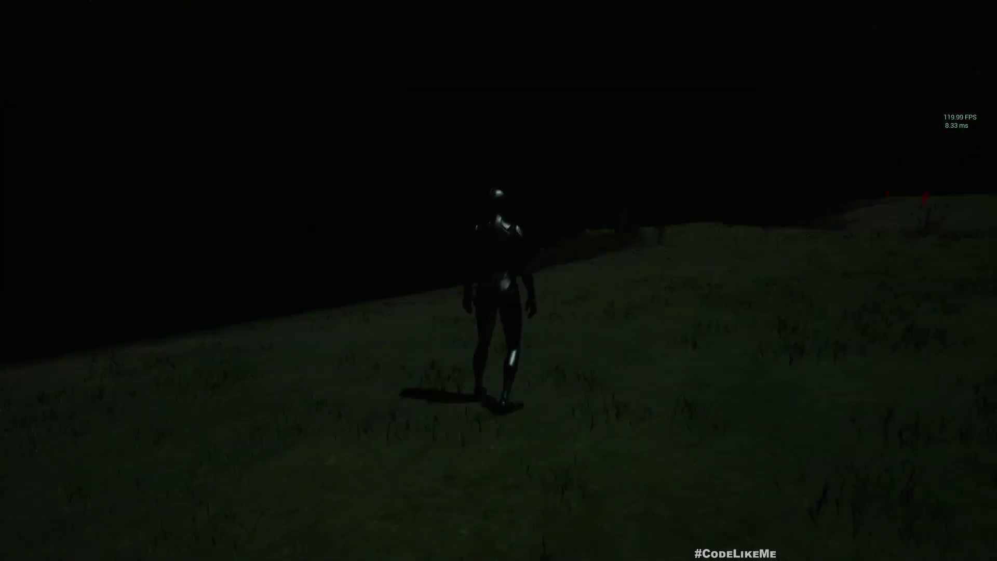
key(w)
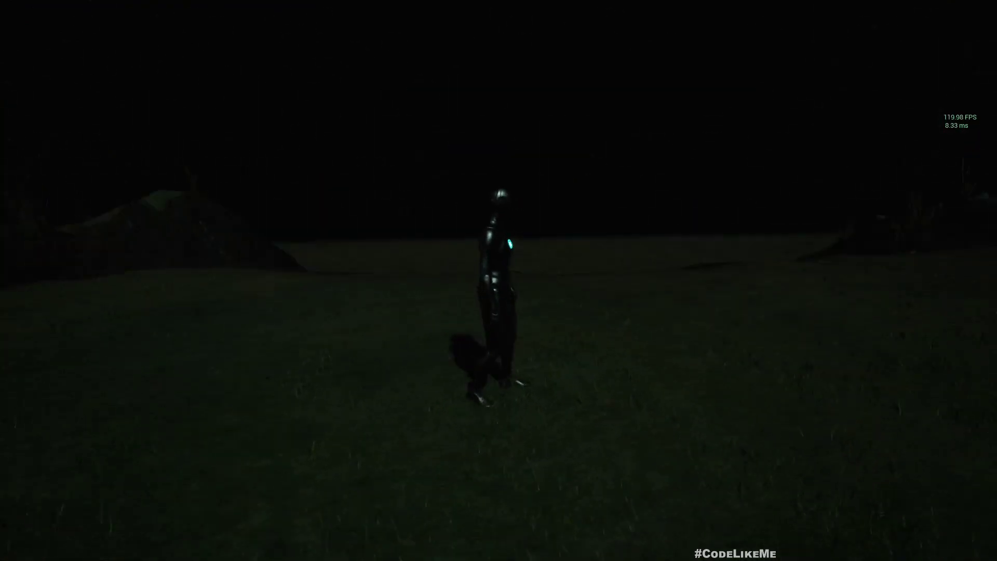
Step: Walk the character forward over the grass to finish checking the night scene
key(w)
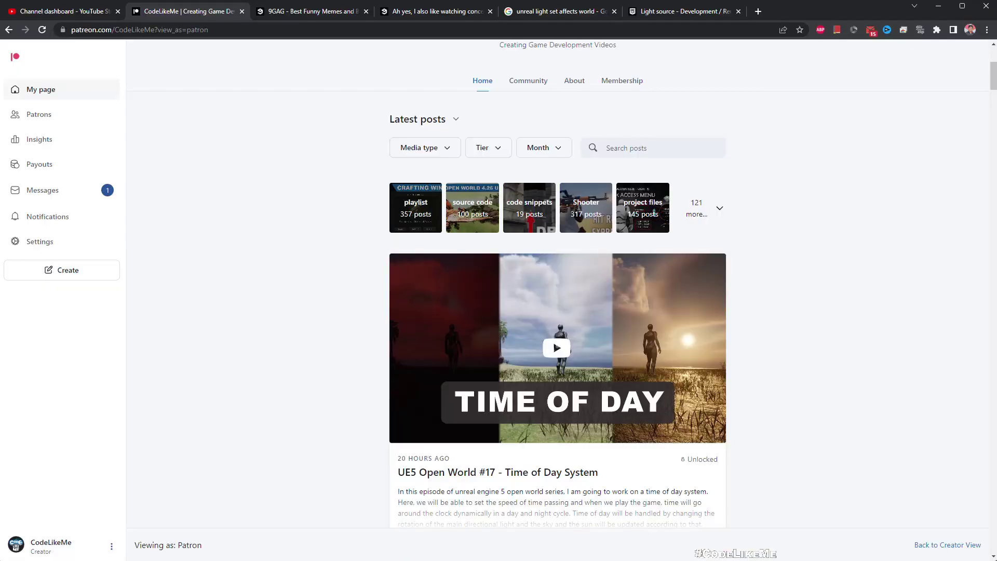
Step: Switch to the CodeLikeMe Patreon page in Chrome and browse the latest posts from the Time of Day episode back to the Metro Stations post
scroll(558, 283, up, 5)
scroll(557, 283, down, 3)
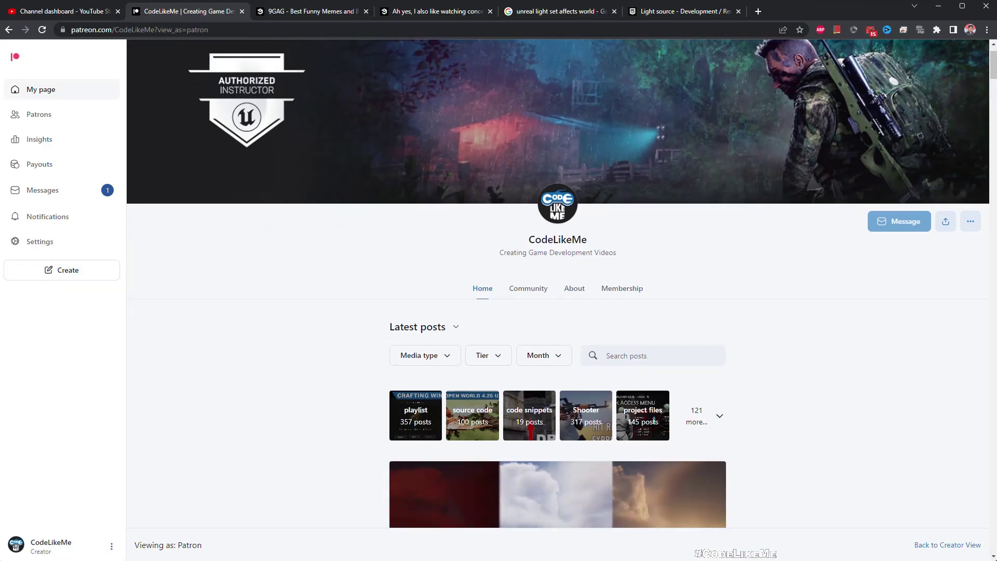
scroll(557, 312, down, 15)
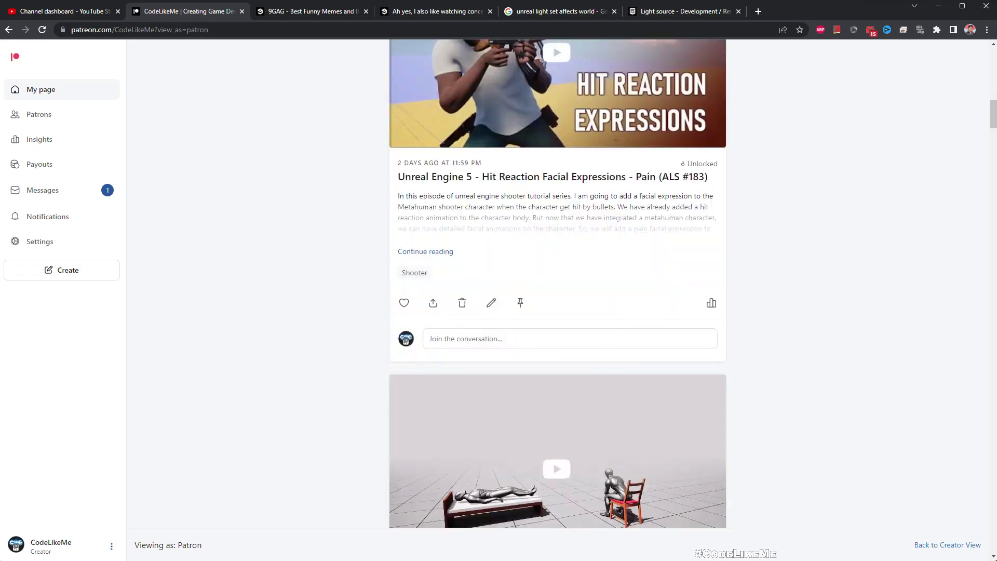
scroll(557, 281, down, 15)
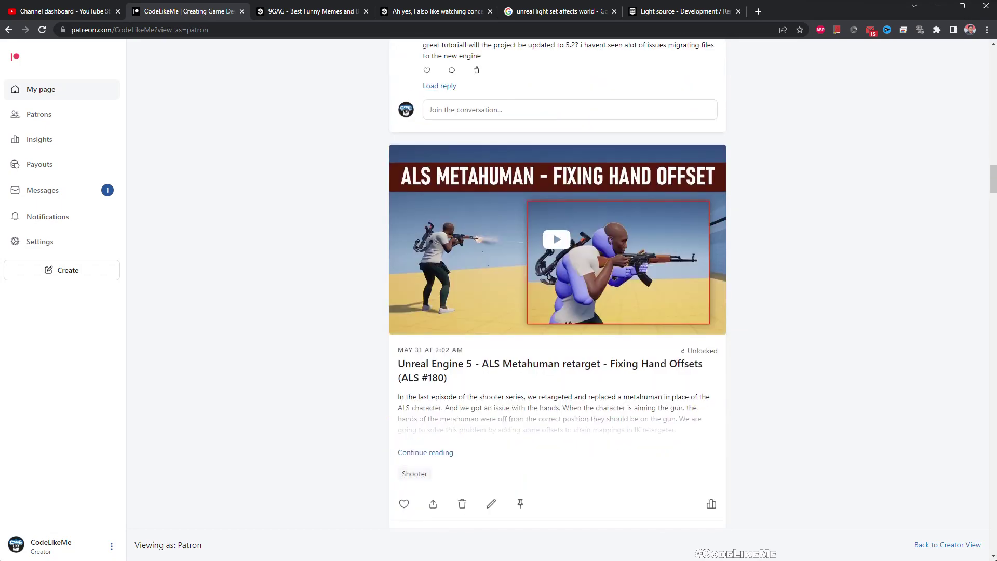
scroll(558, 280, down, 10)
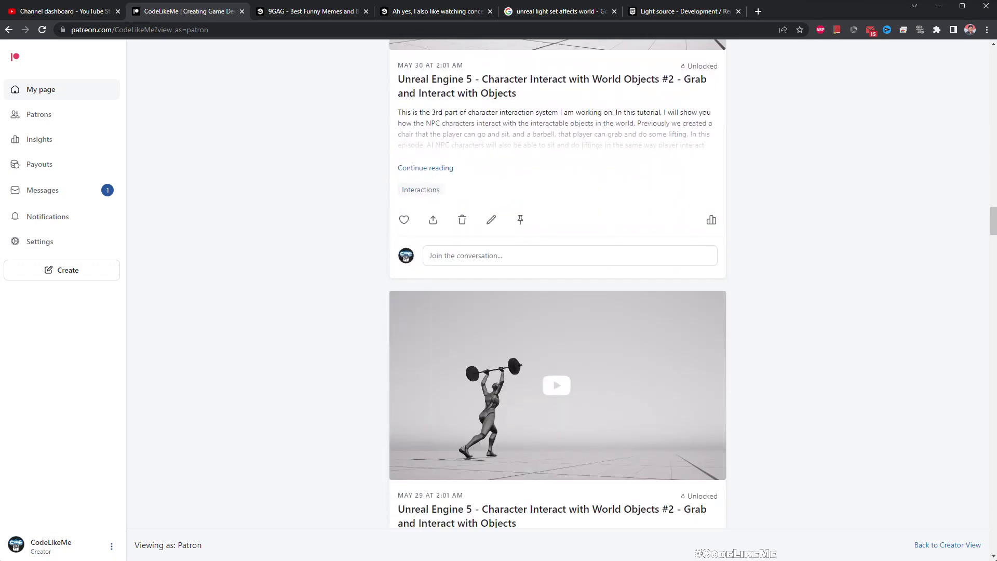
scroll(557, 281, down, 20)
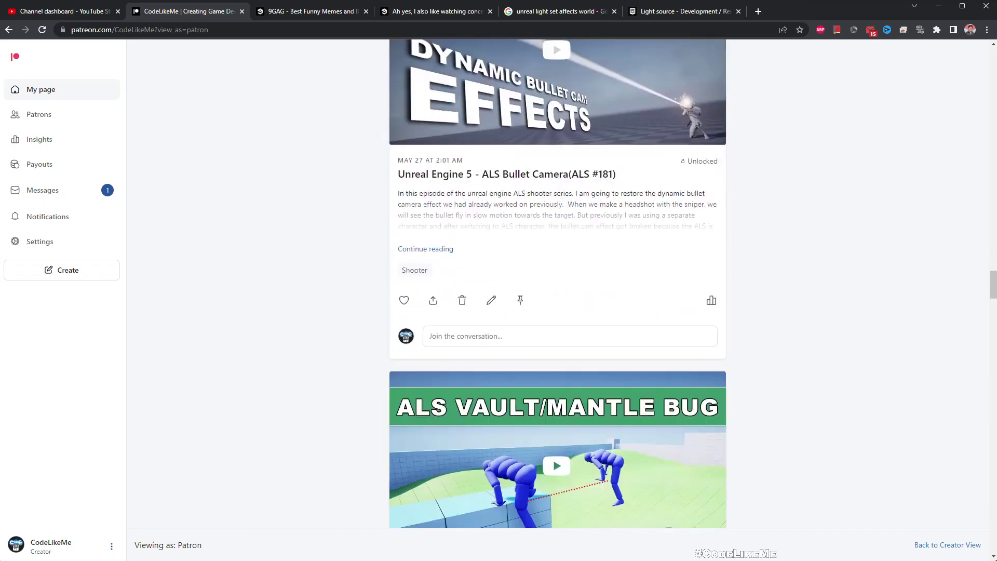
scroll(557, 280, down, 17)
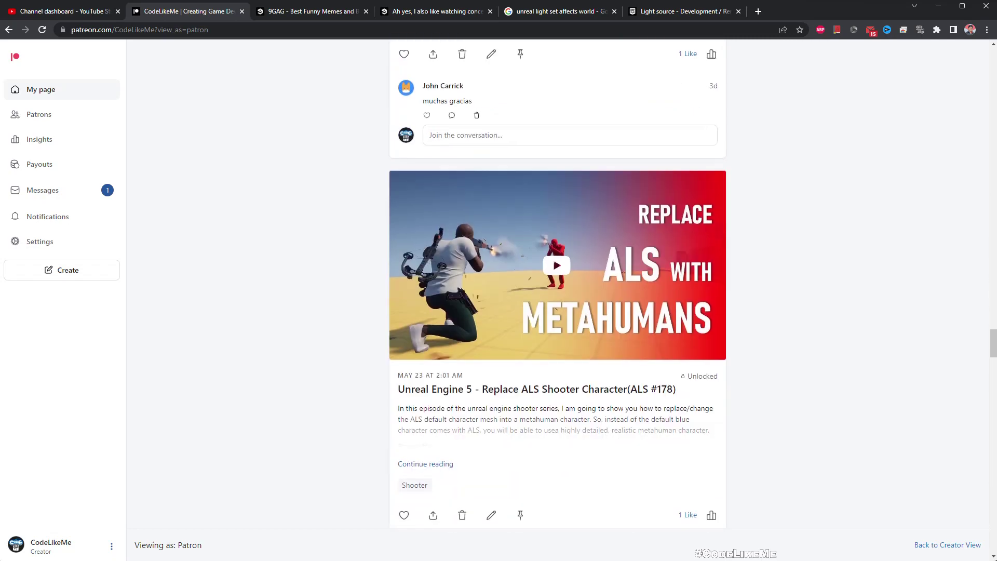
scroll(558, 281, down, 12)
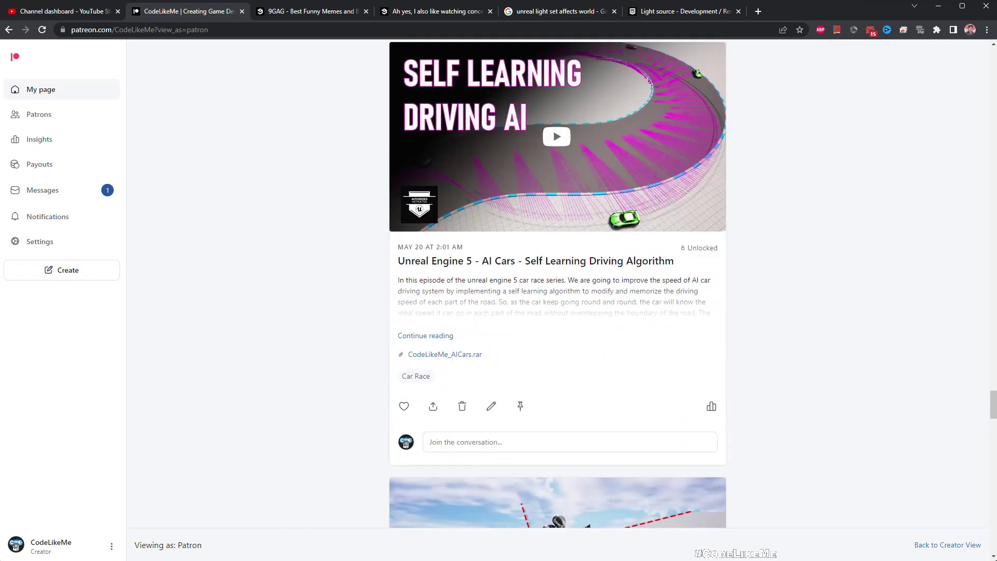
scroll(558, 280, down, 20)
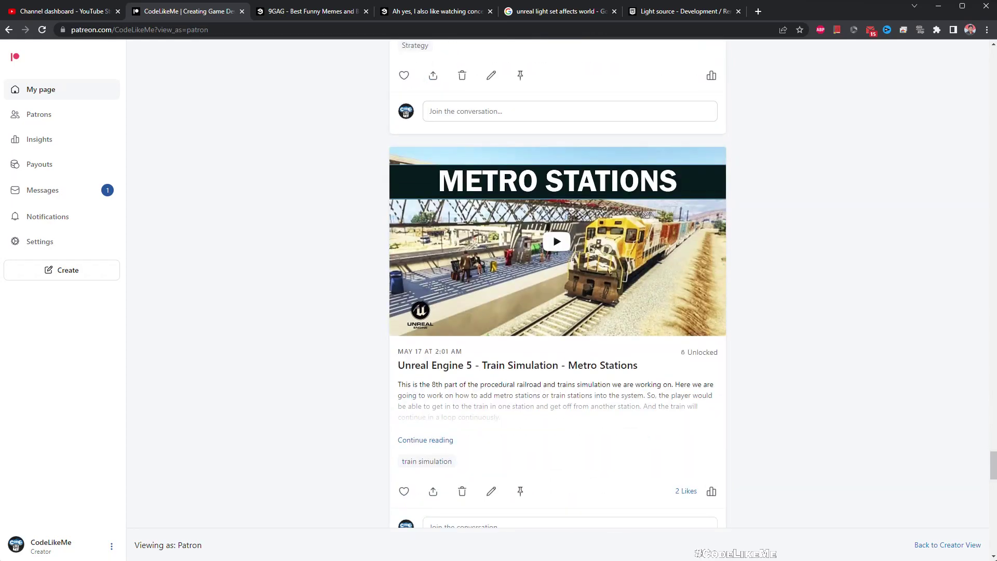